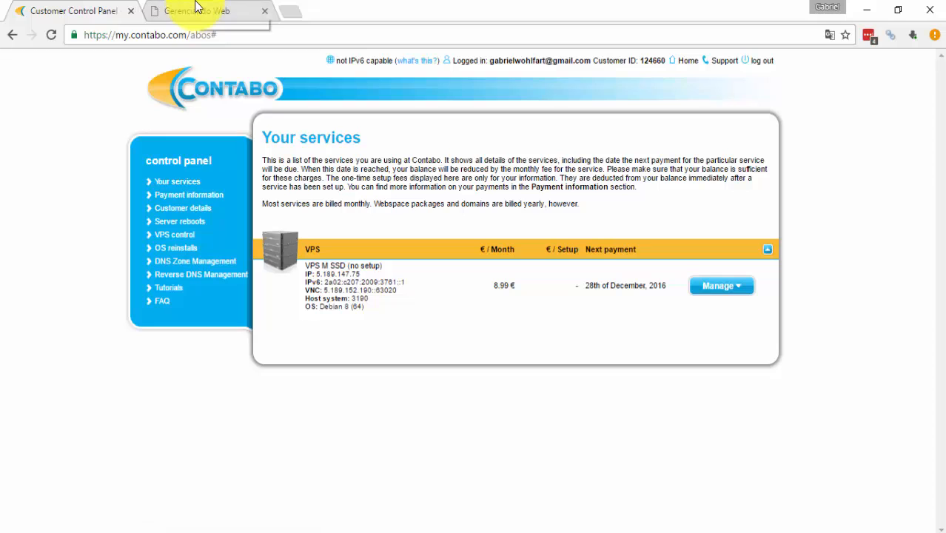
Switch to the Gerenciando Web tab and highlight the domain in its address bar
click(196, 9)
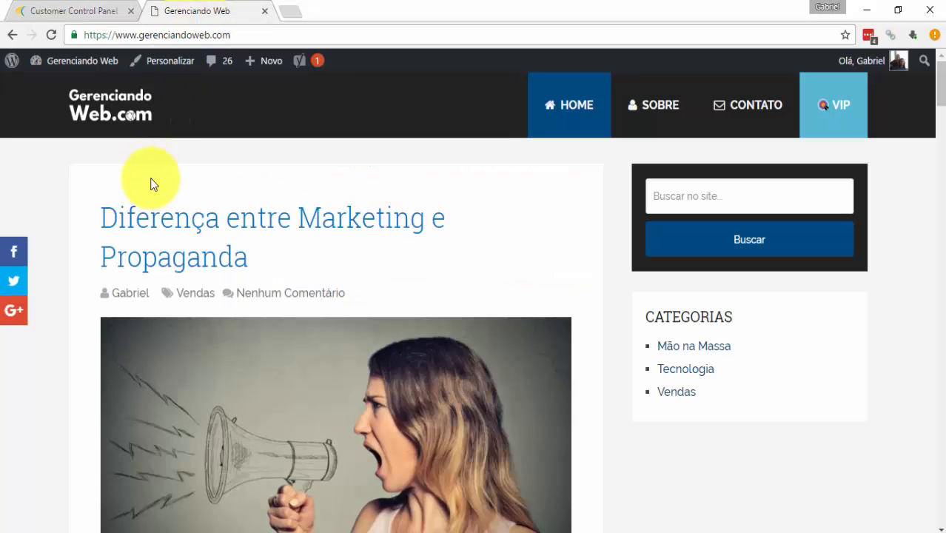
mouse_move(241, 37)
mouse_down()
mouse_move(141, 36)
mouse_move(226, 36)
mouse_up()
click(244, 36)
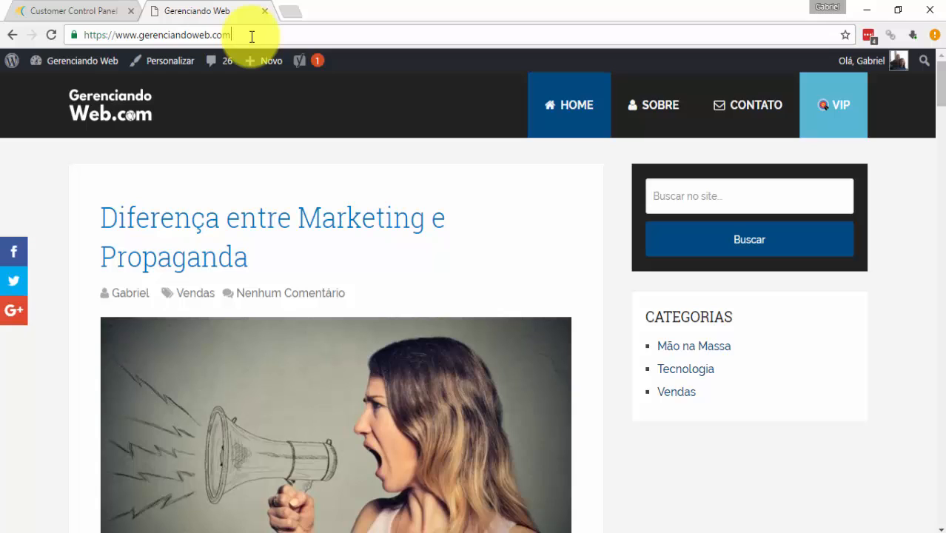
drag(251, 36, 141, 37)
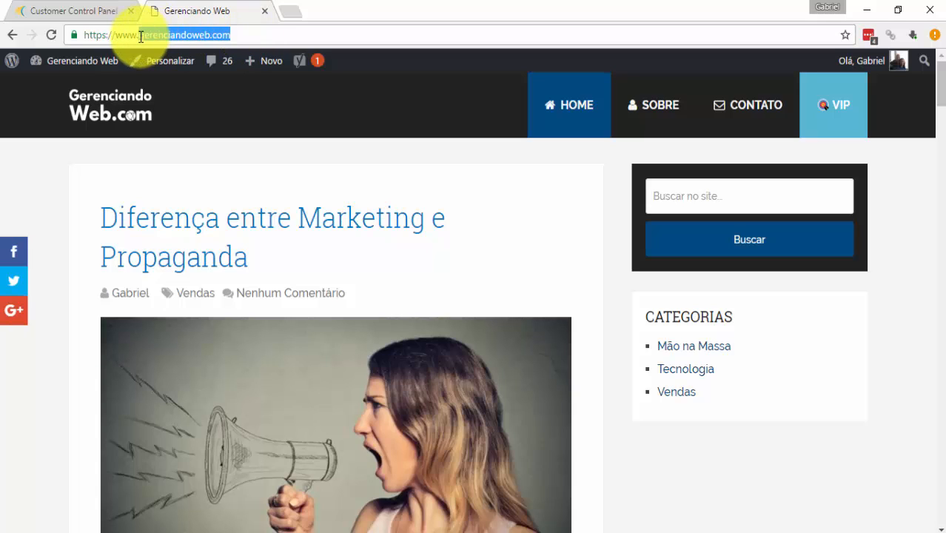
click(257, 35)
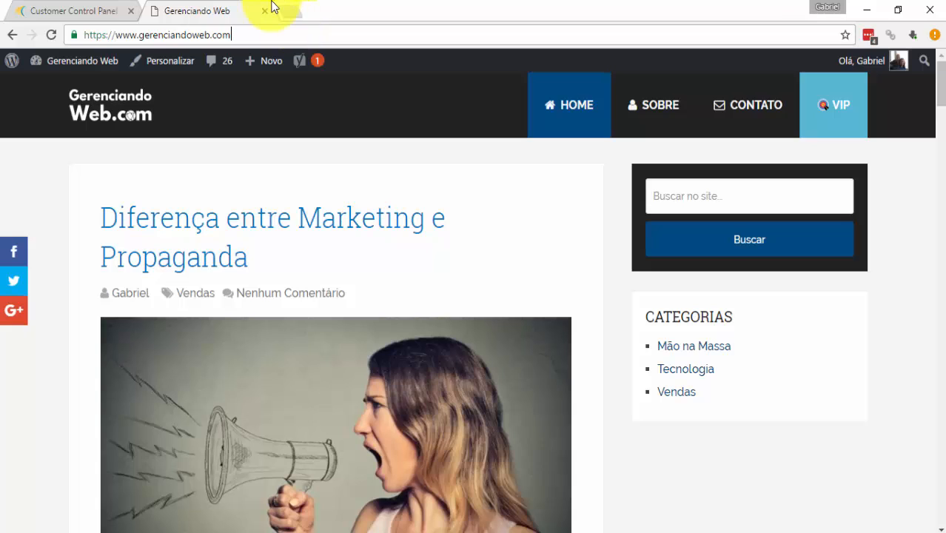
key(ctrl+shift+n)
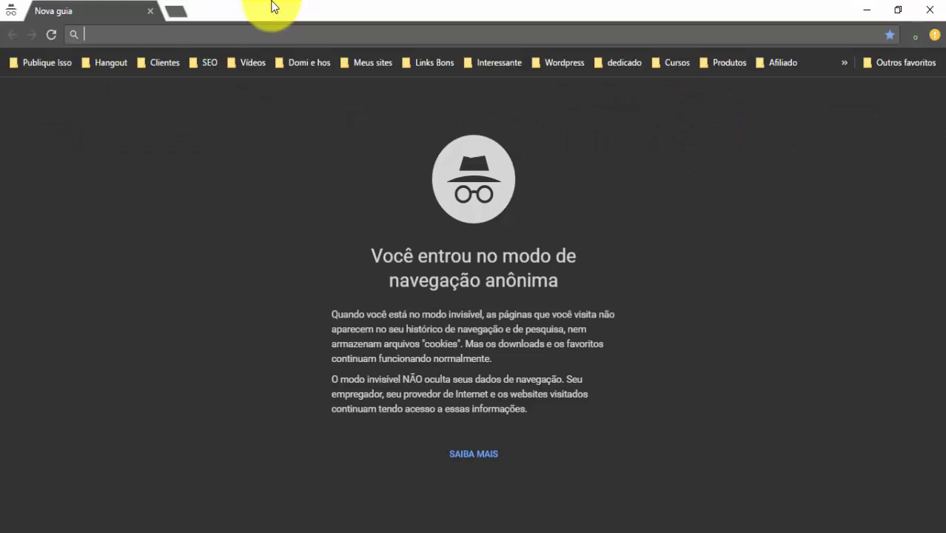
text(cloud)
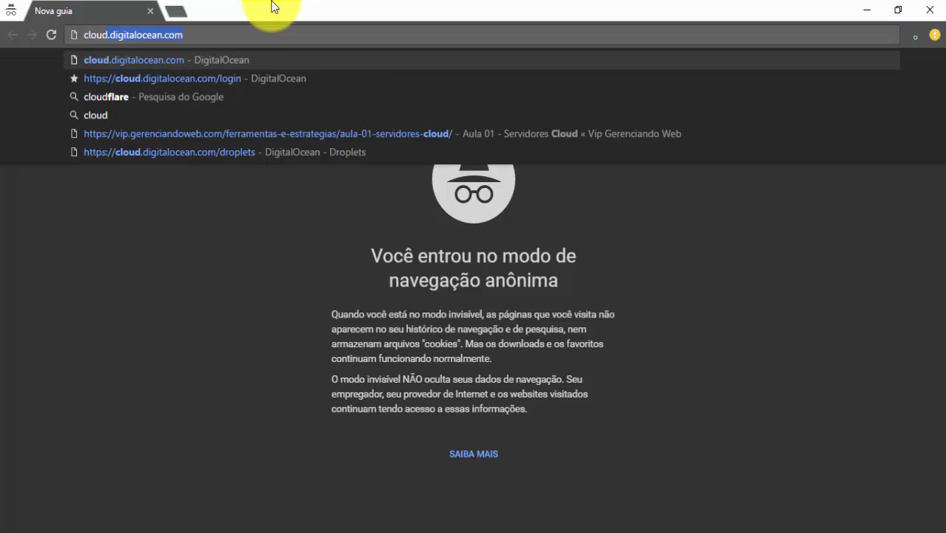
text(flare)
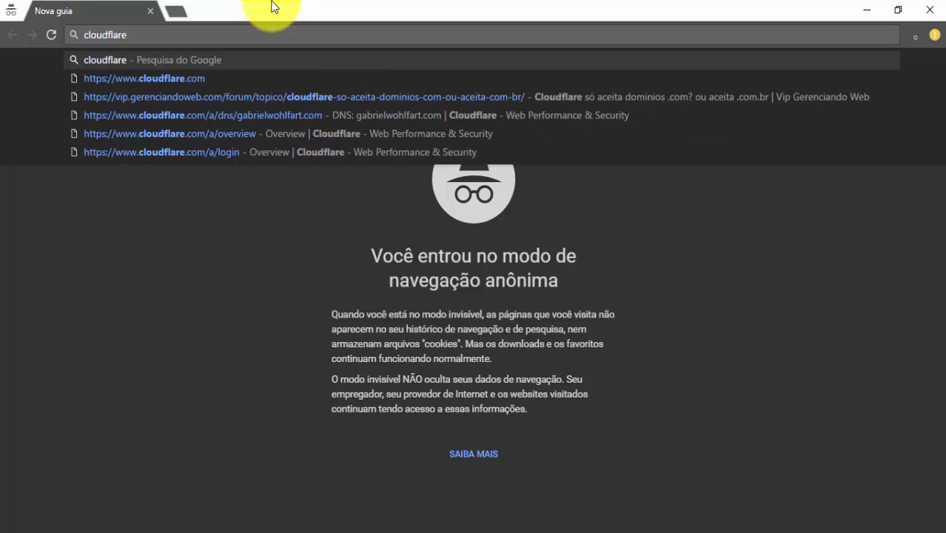
key(Return)
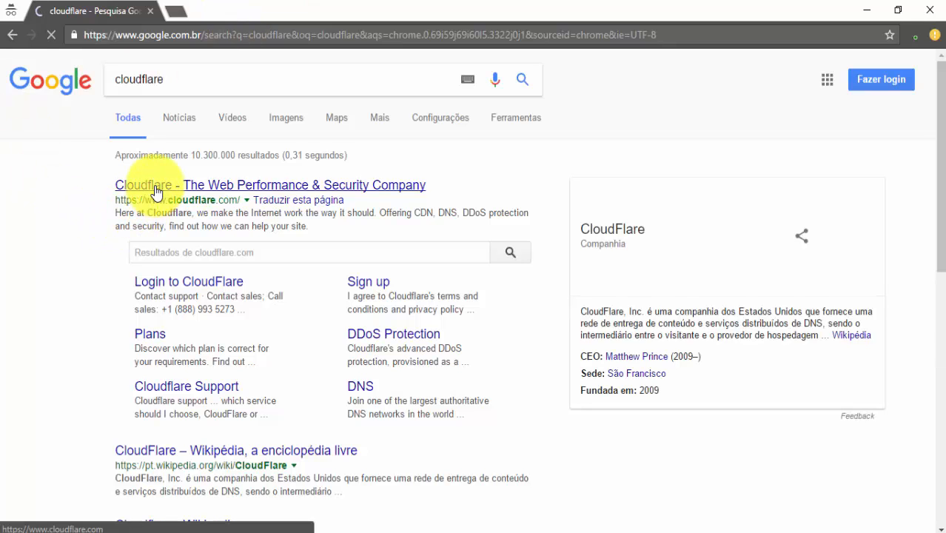
click(155, 193)
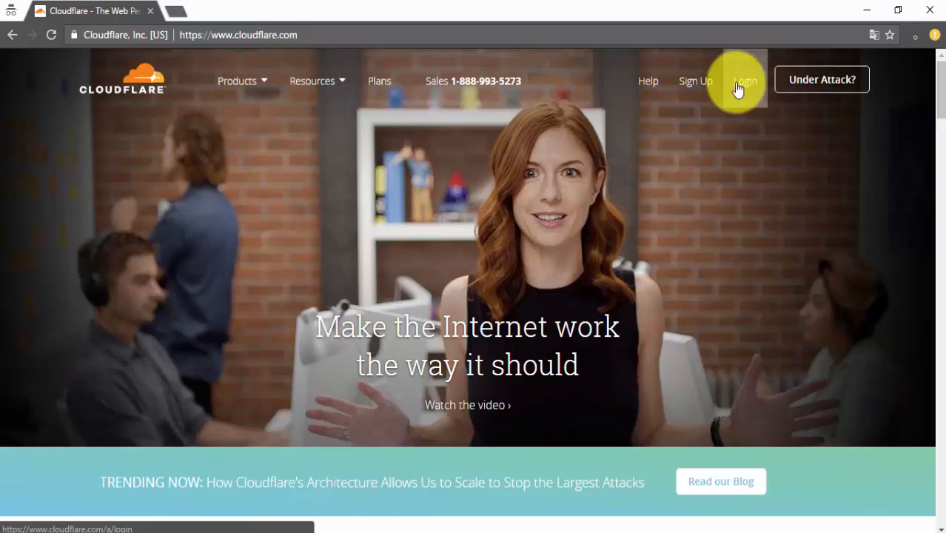
Open the Cloudflare sign-up form and enter the account e-mail in both e-mail fields
click(685, 91)
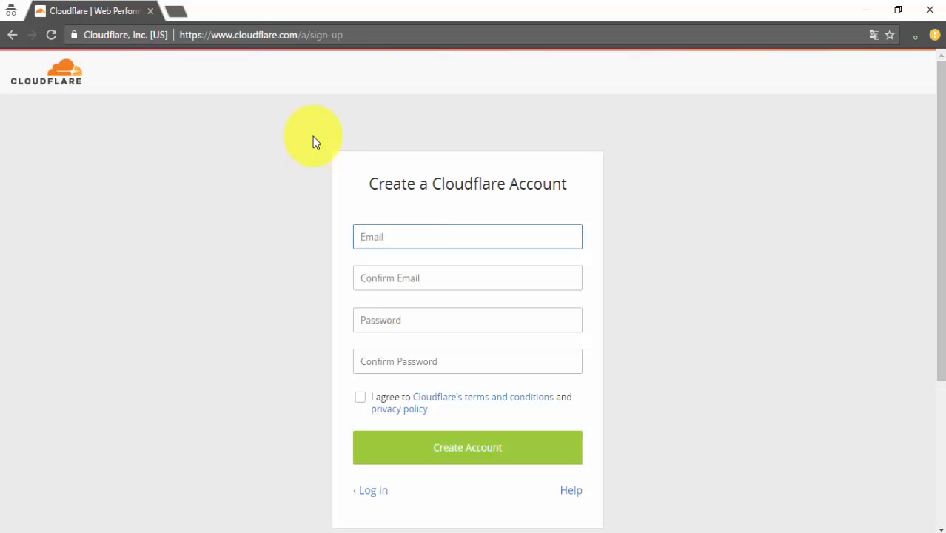
click(394, 275)
click(383, 234)
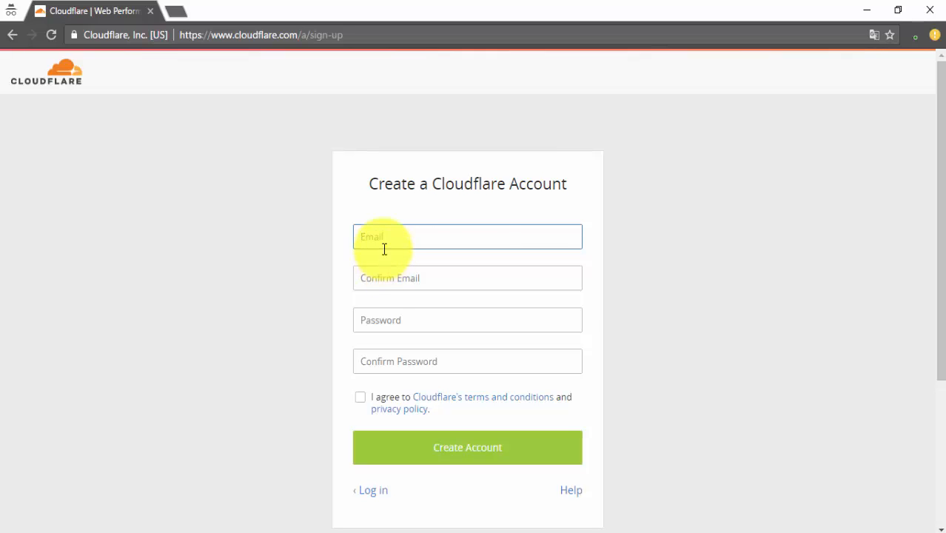
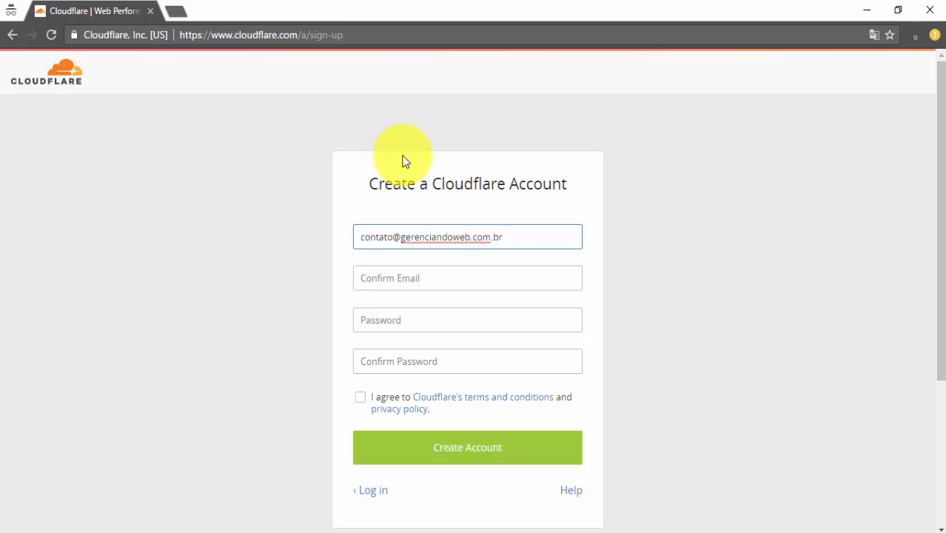
drag(518, 239, 351, 250)
key(ctrl+c)
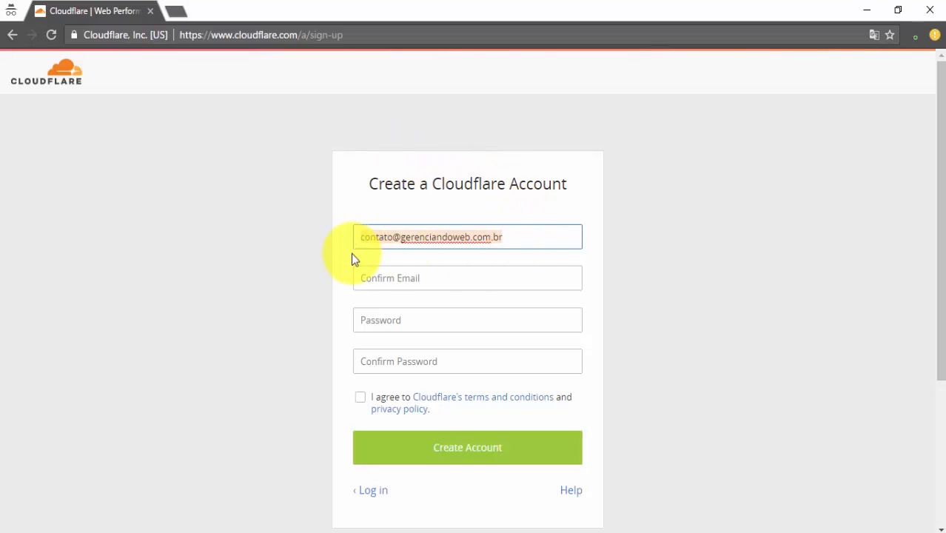
click(380, 278)
key(ctrl+v)
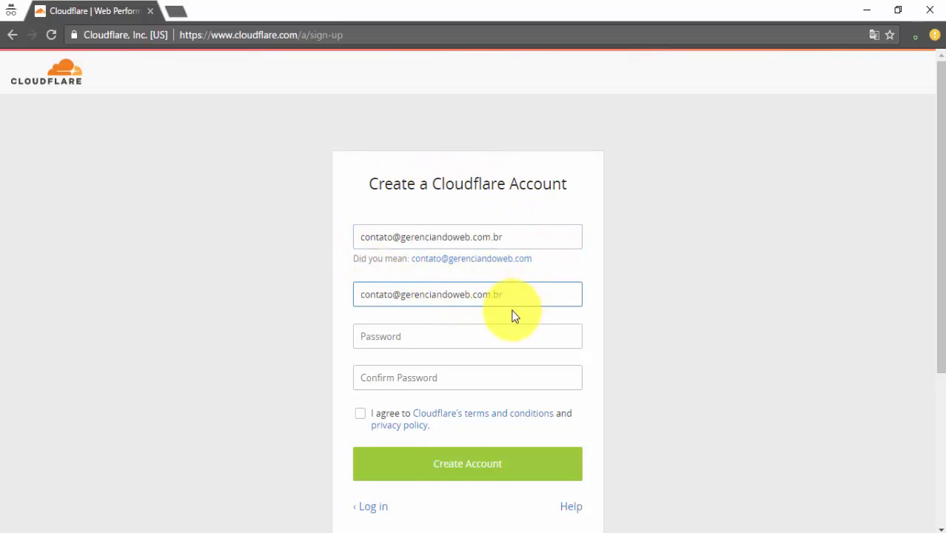
click(428, 355)
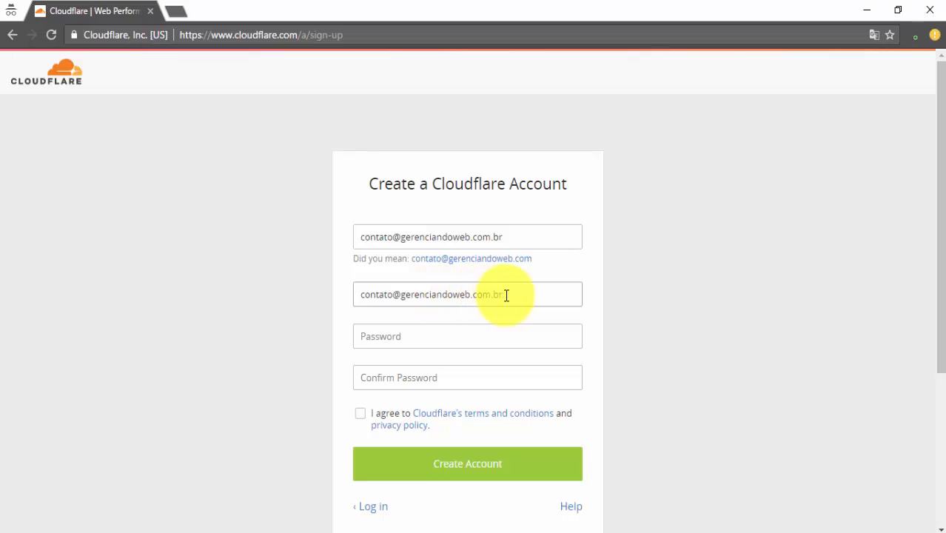
Enter and confirm the account password, accept the terms, and create the account
click(420, 334)
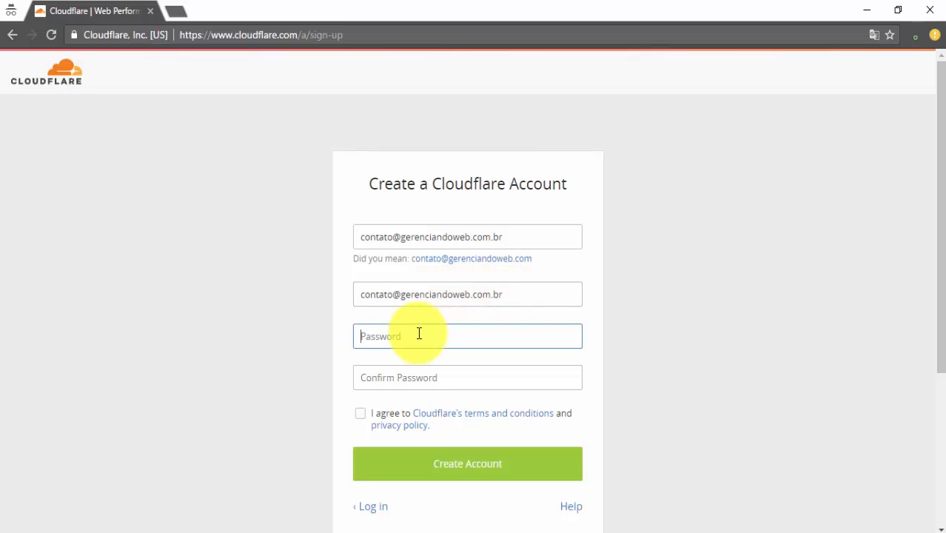
text(•••••••)
key(Tab)
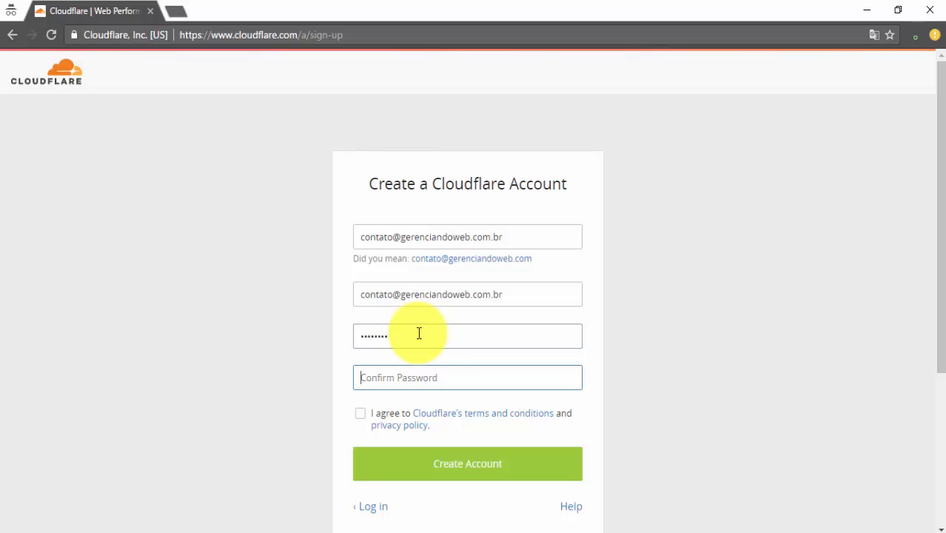
text(••••••••)
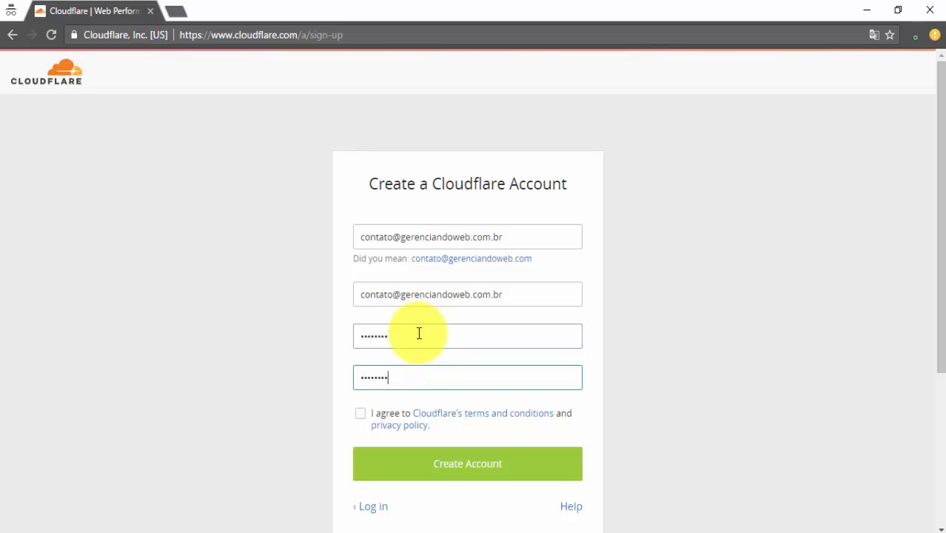
click(361, 414)
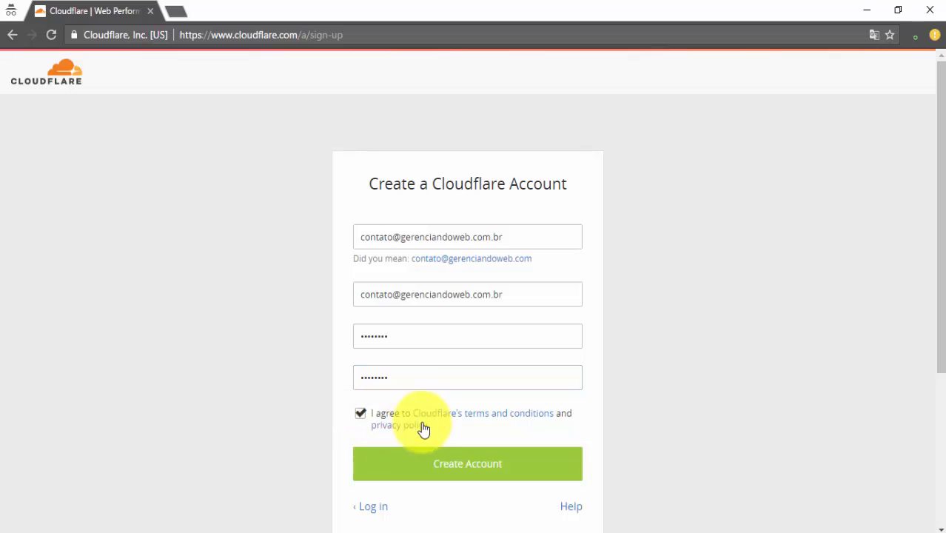
click(455, 474)
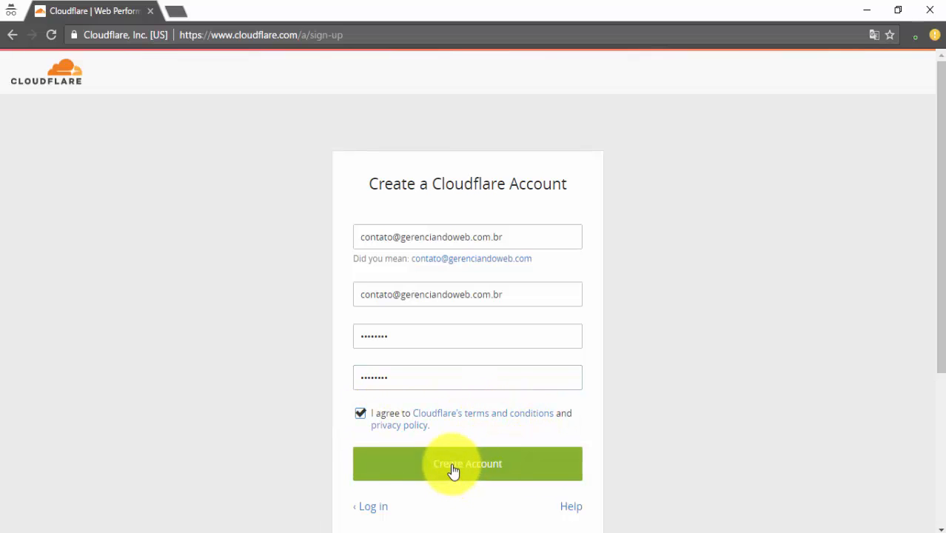
click(454, 472)
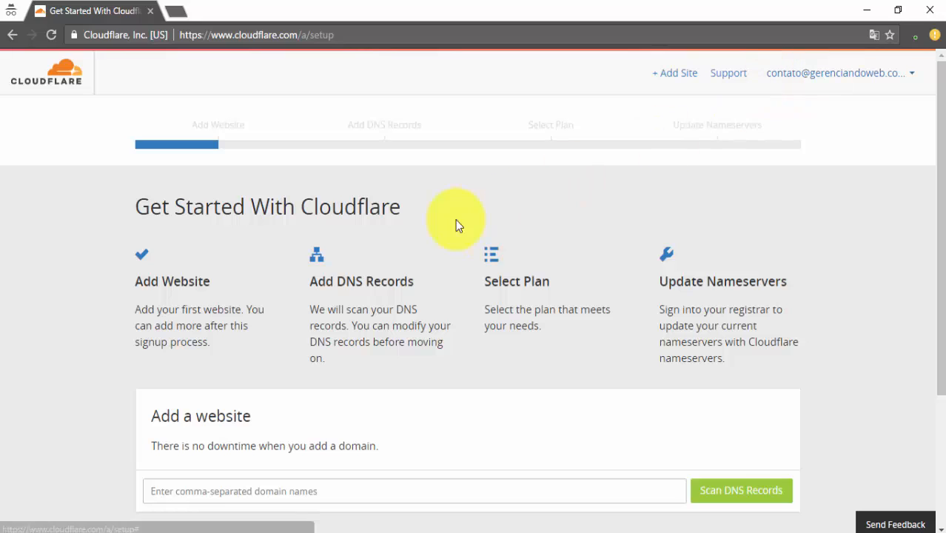
Scroll through the Get Started With Cloudflare setup page
scroll(383, 296, down, 2)
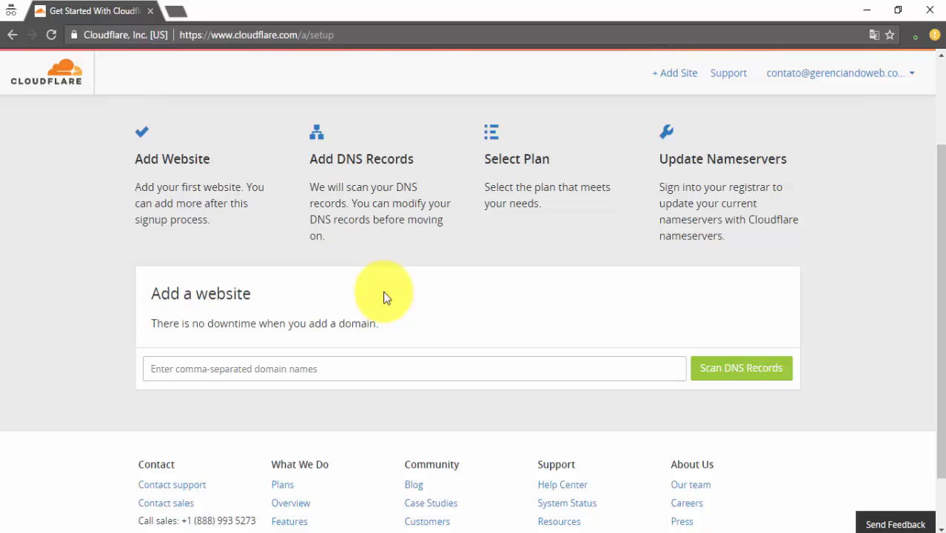
scroll(383, 291, up, 2)
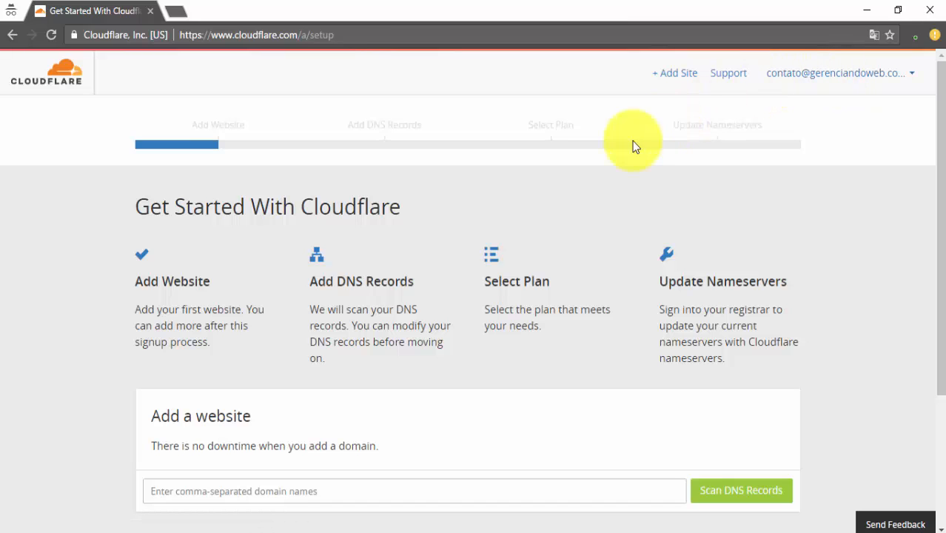
Clear the PuTTY terminal with the clear command, then go back to Cloudflare's Get Started page
click(326, 531)
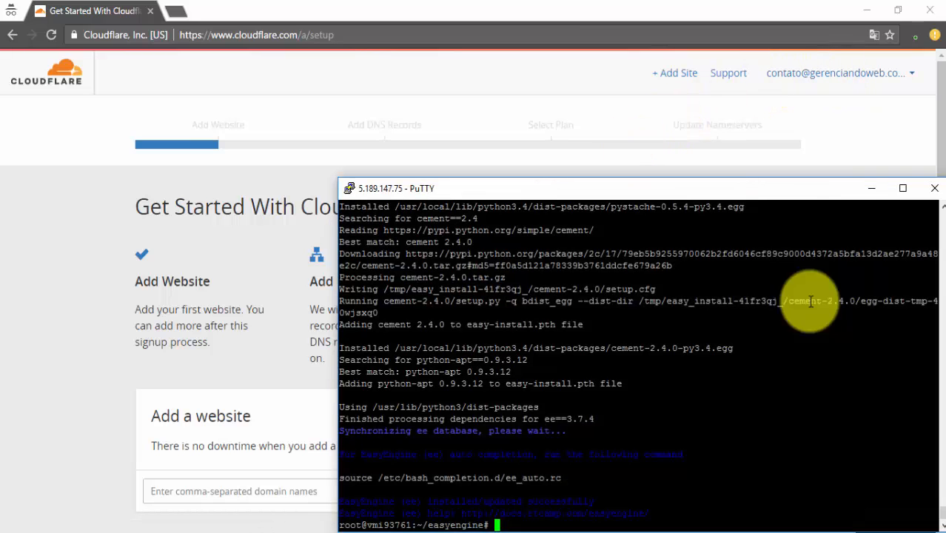
text(clear)
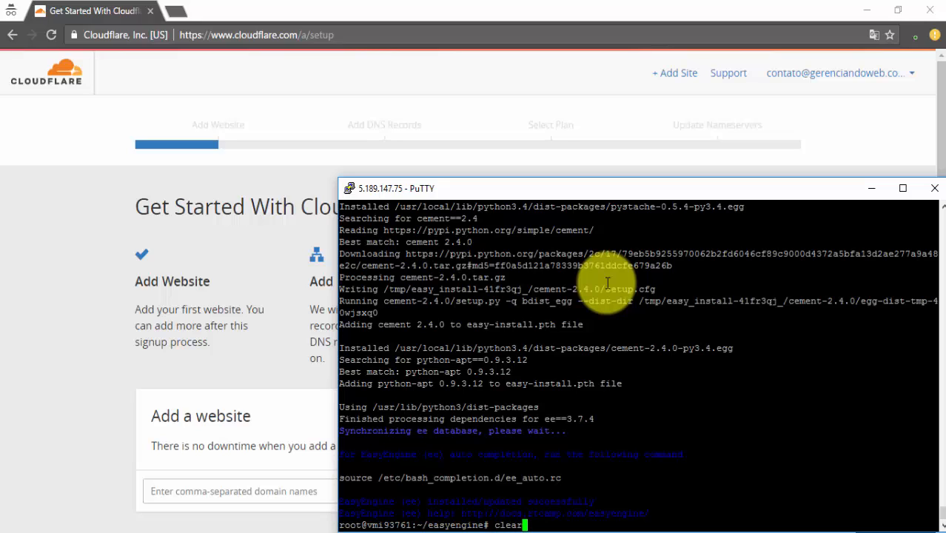
key(Return)
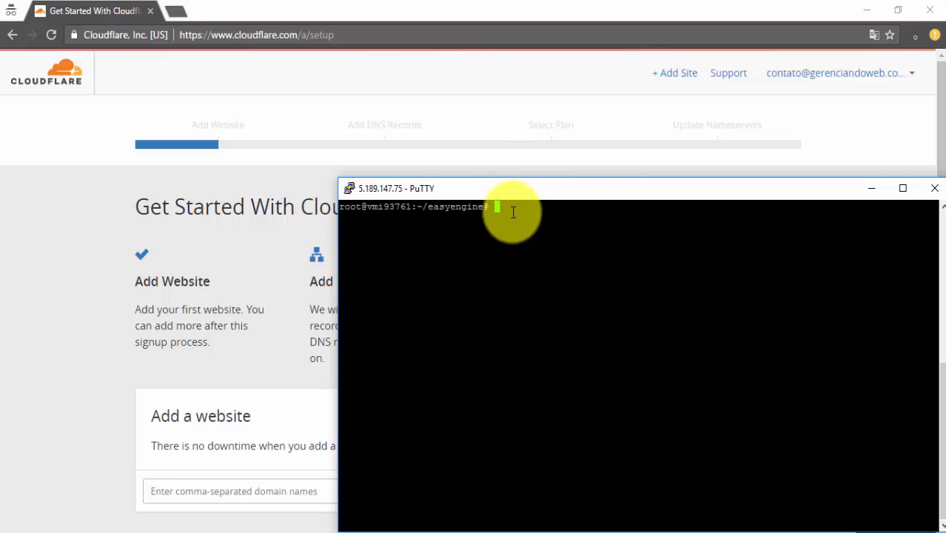
click(498, 133)
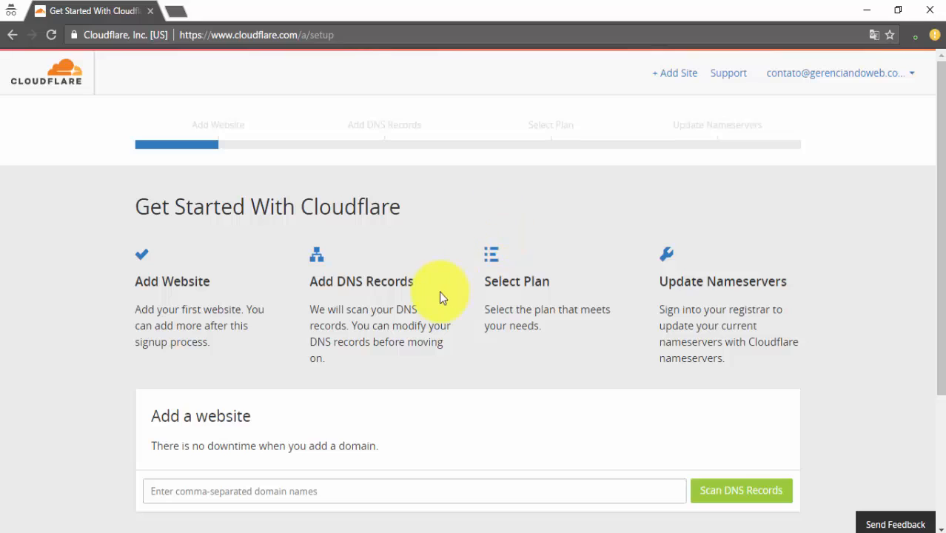
Enter gerenciandoweb.com.br as the website to add and start the DNS record scan
scroll(359, 333, down, 2)
click(312, 370)
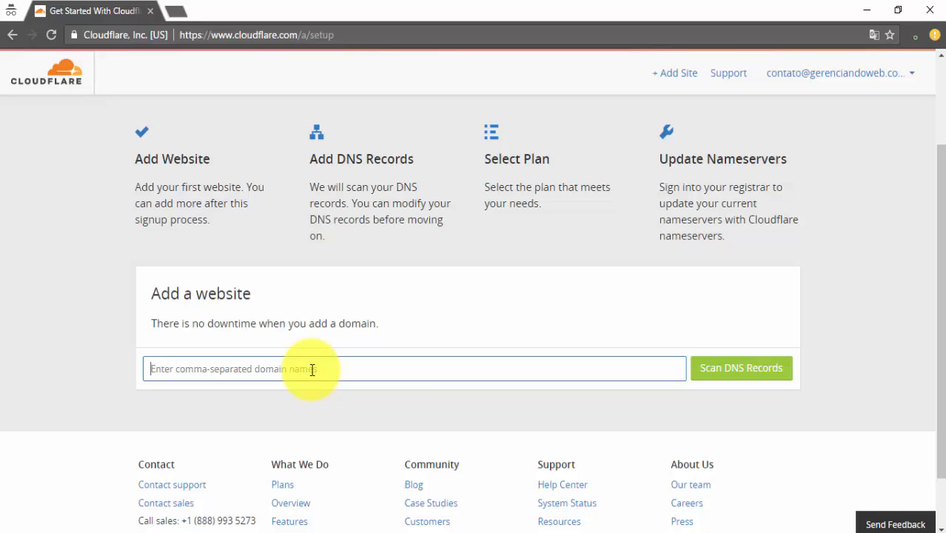
text(gerenc)
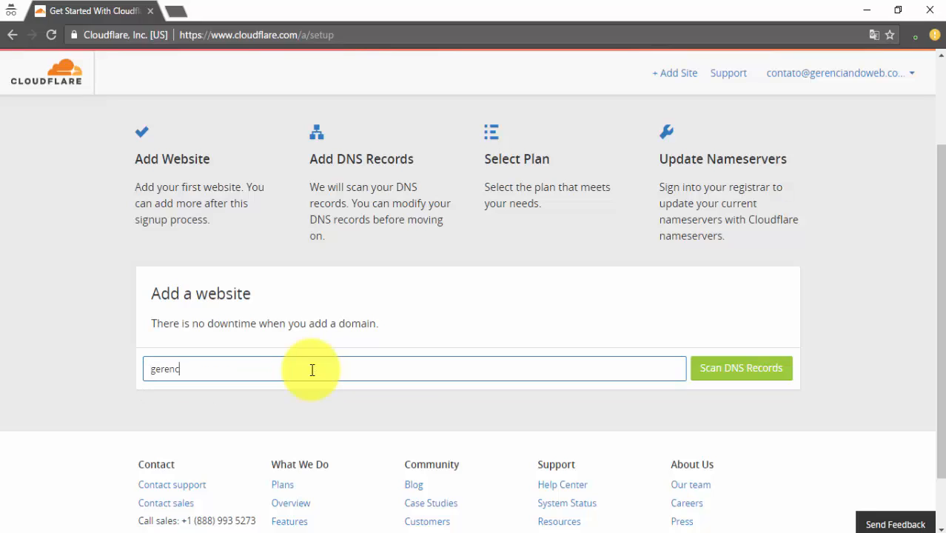
text(iandoweb.com.br)
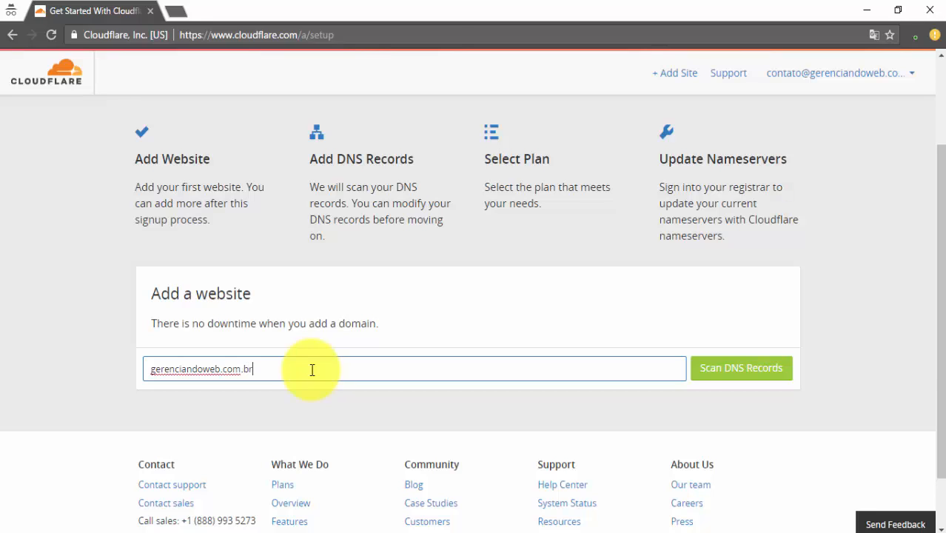
key(Return)
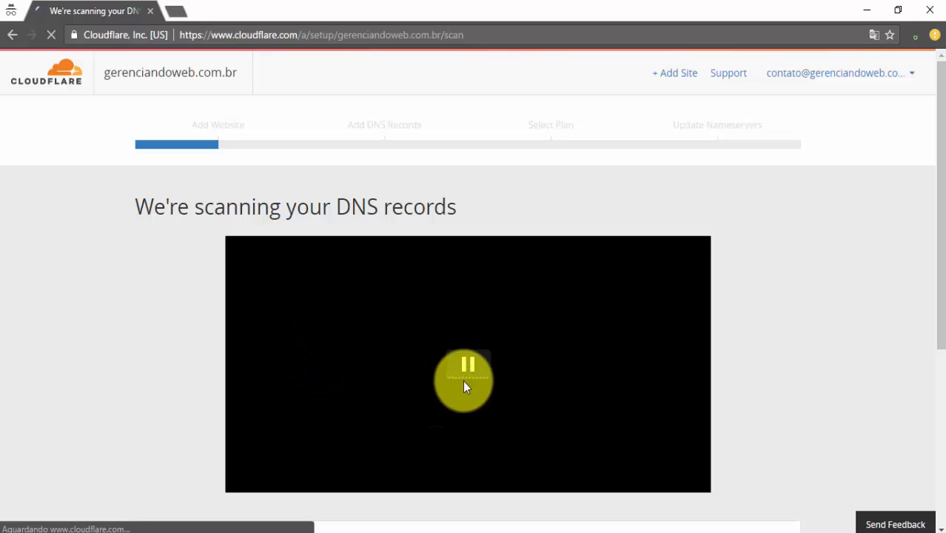
Pause the explanatory video while the DNS scan counts down
scroll(467, 370, down, 2)
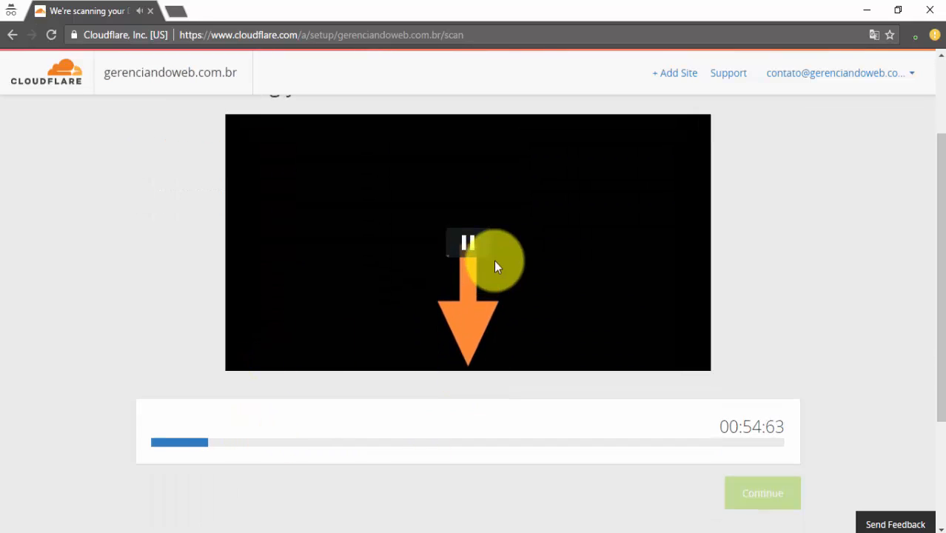
click(468, 248)
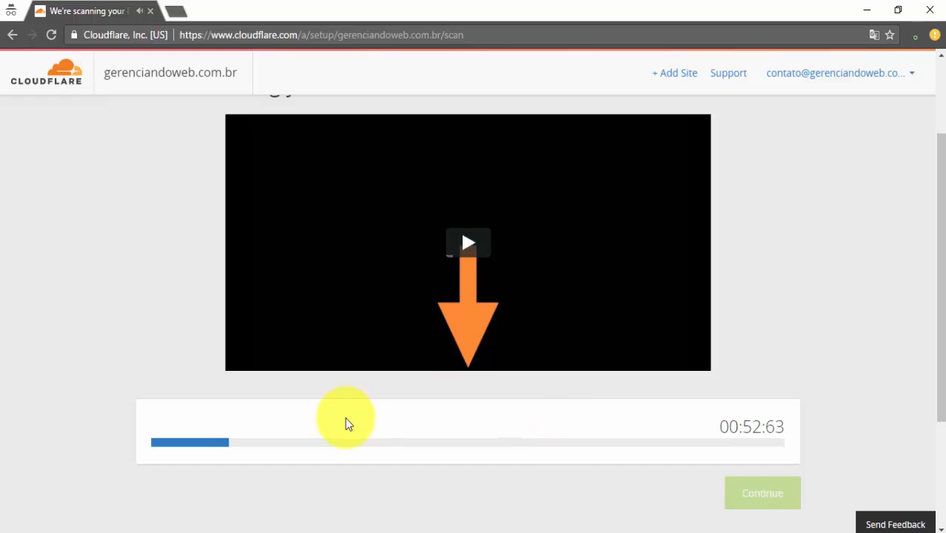
scroll(348, 423, up, 2)
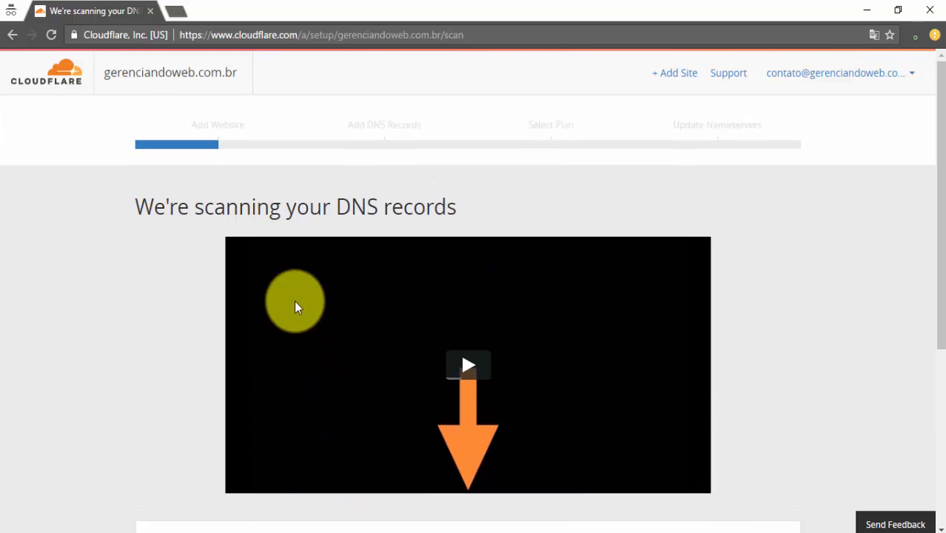
scroll(294, 301, down, 4)
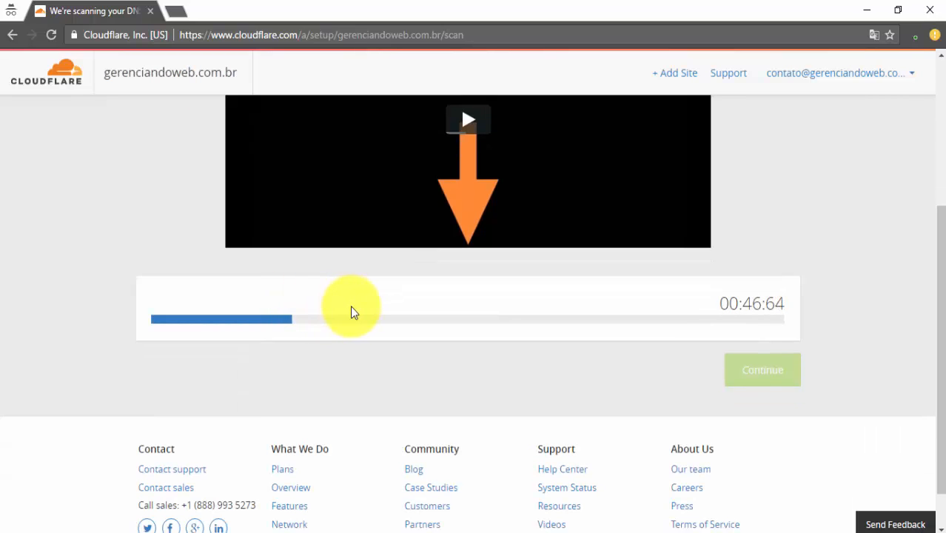
scroll(416, 315, up, 2)
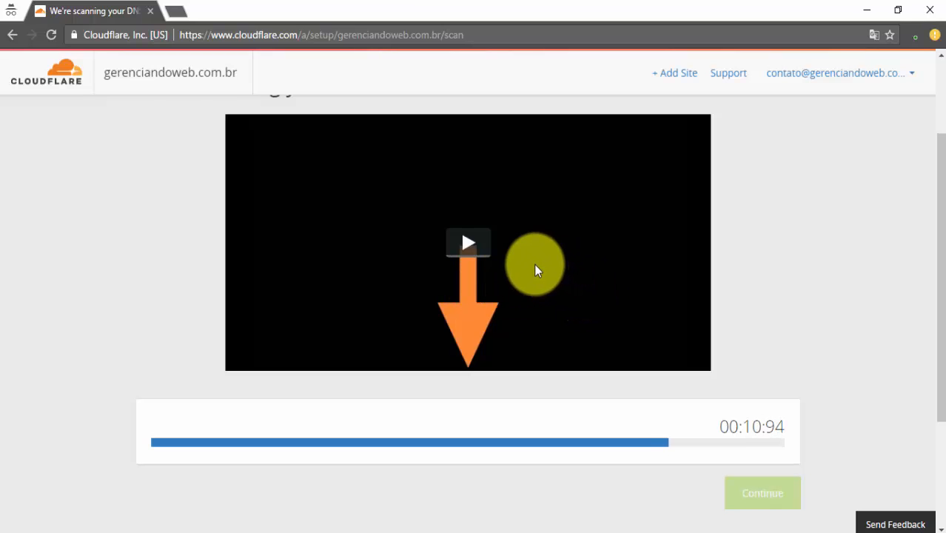
scroll(534, 265, up, 2)
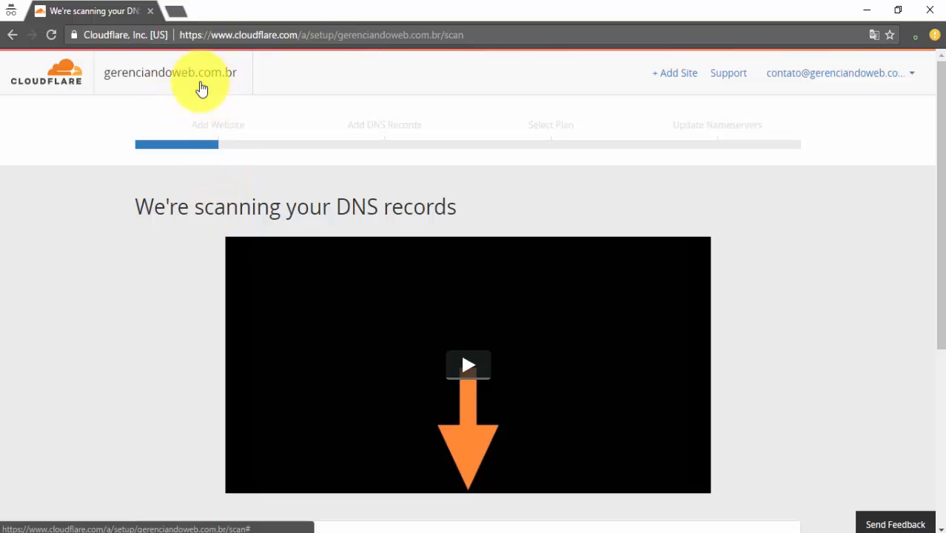
scroll(207, 144, down, 1)
scroll(207, 145, down, 1)
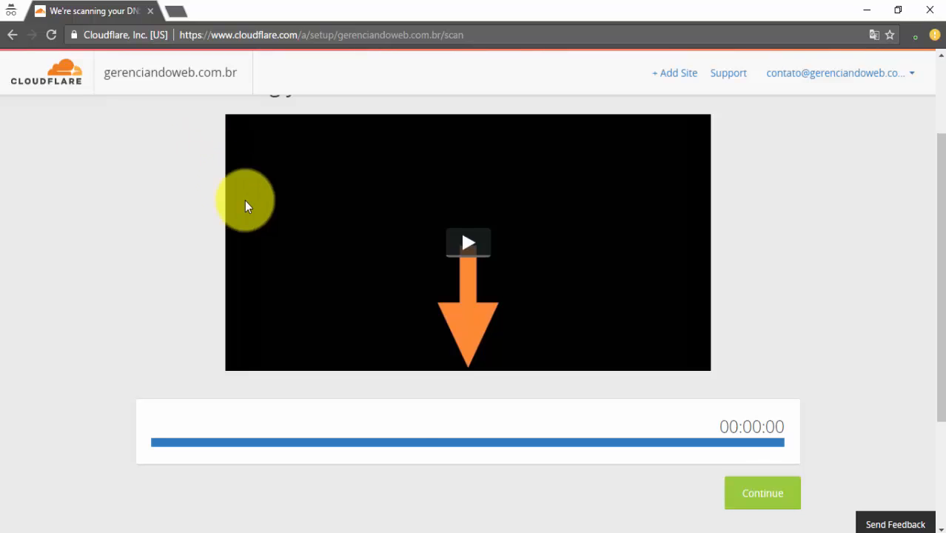
Check the server terminal, then continue to the list of scanned DNS records
click(334, 532)
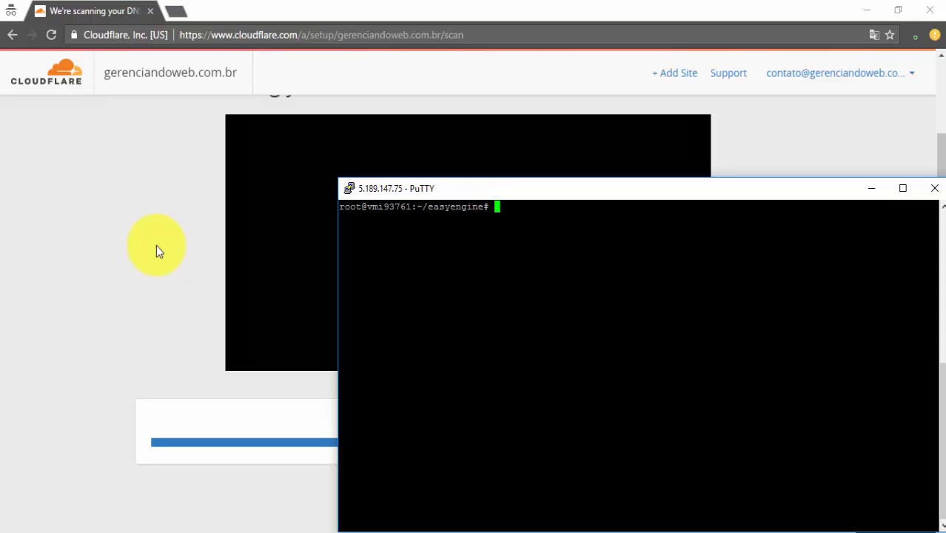
click(873, 191)
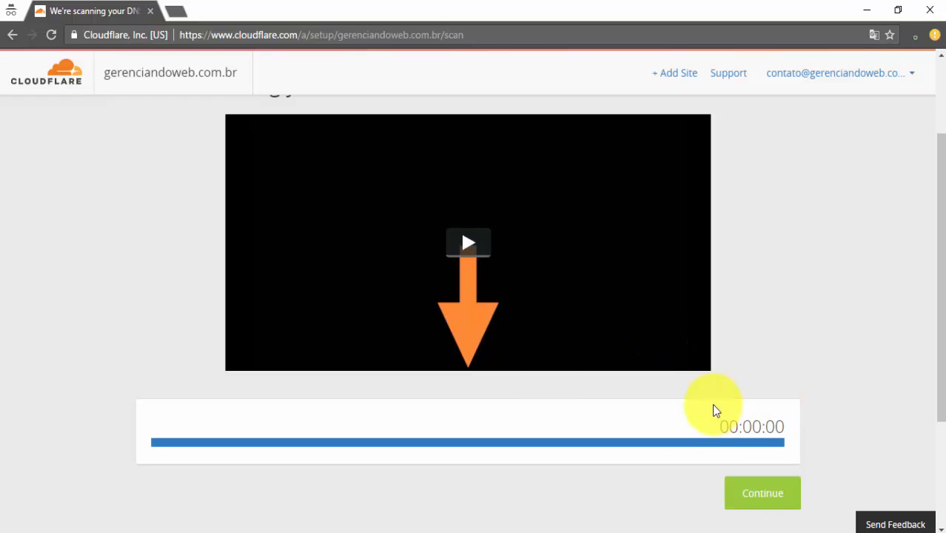
scroll(763, 444, down, 2)
click(771, 329)
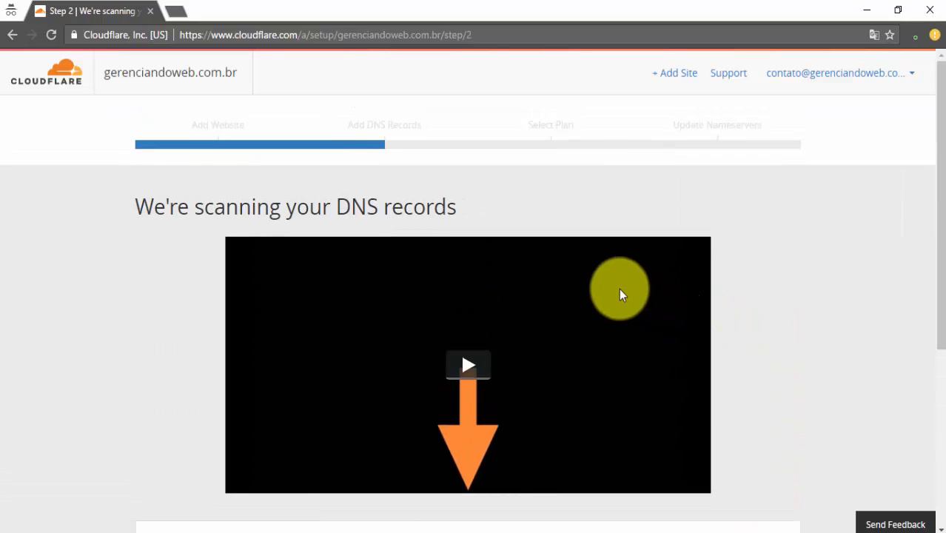
scroll(437, 217, down, 3)
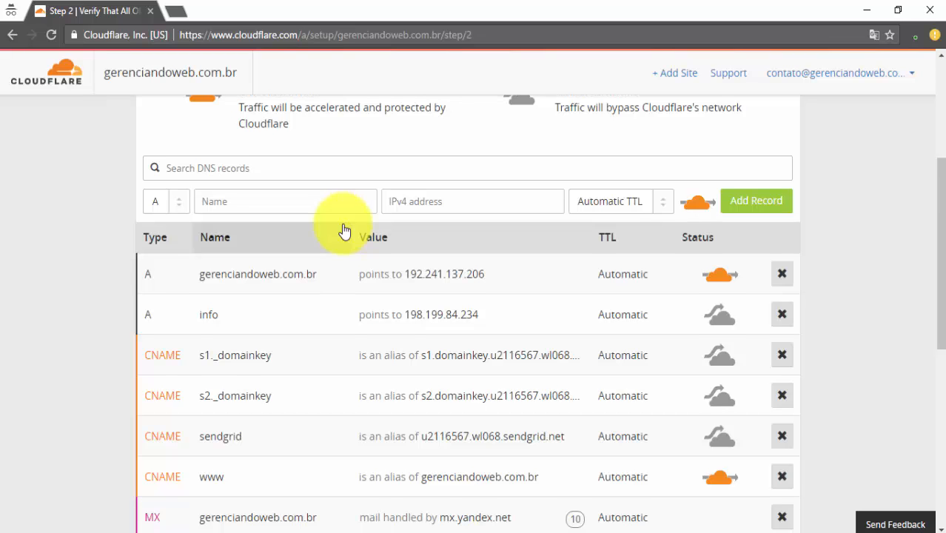
Switch the root A record from proxied to DNS only
scroll(345, 229, down, 5)
scroll(522, 283, up, 8)
scroll(523, 283, down, 2)
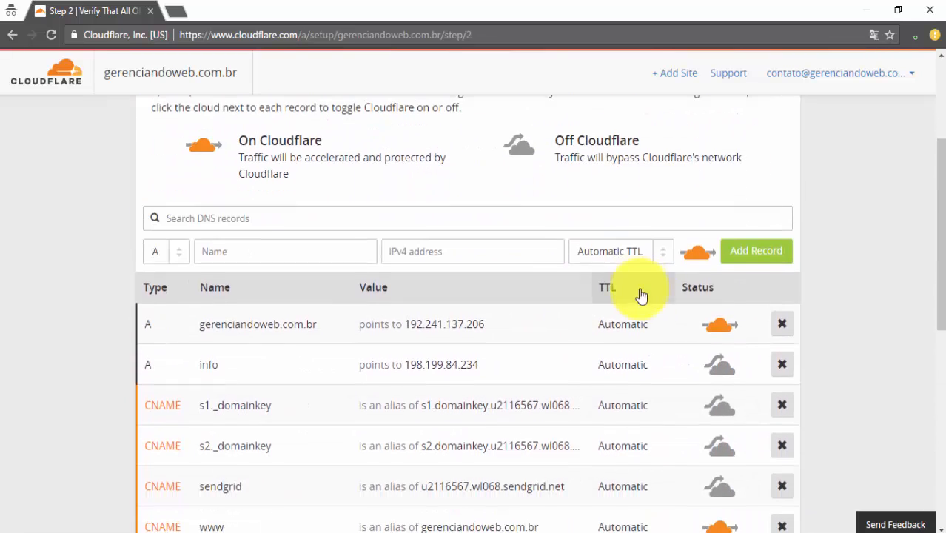
click(726, 326)
scroll(753, 332, down, 3)
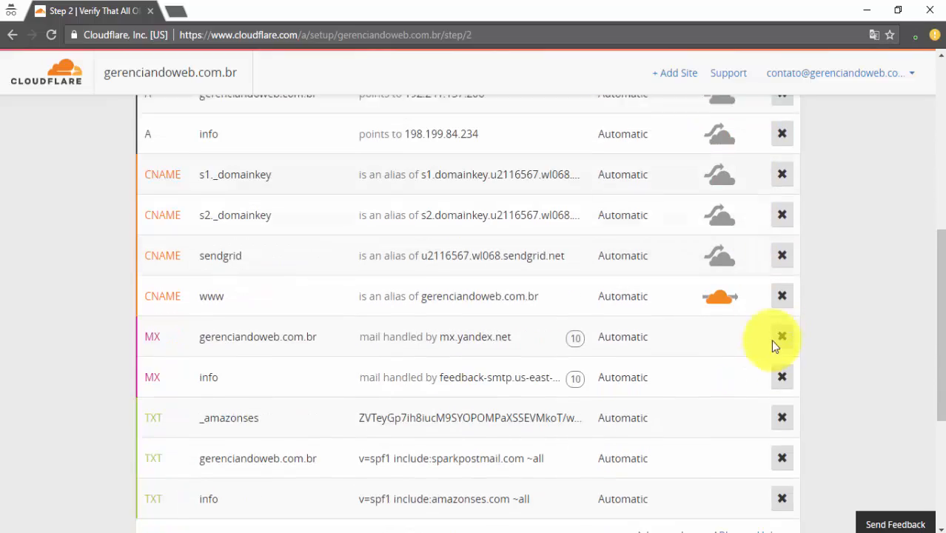
Delete the www CNAME, s2/s1 _domainkey, root and info MX, and _amazonses TXT records
click(782, 280)
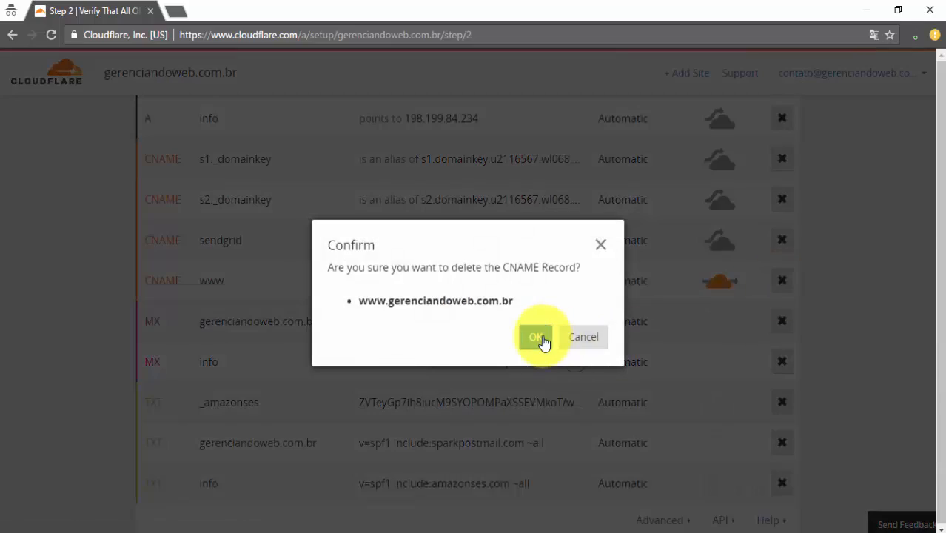
click(536, 337)
click(782, 200)
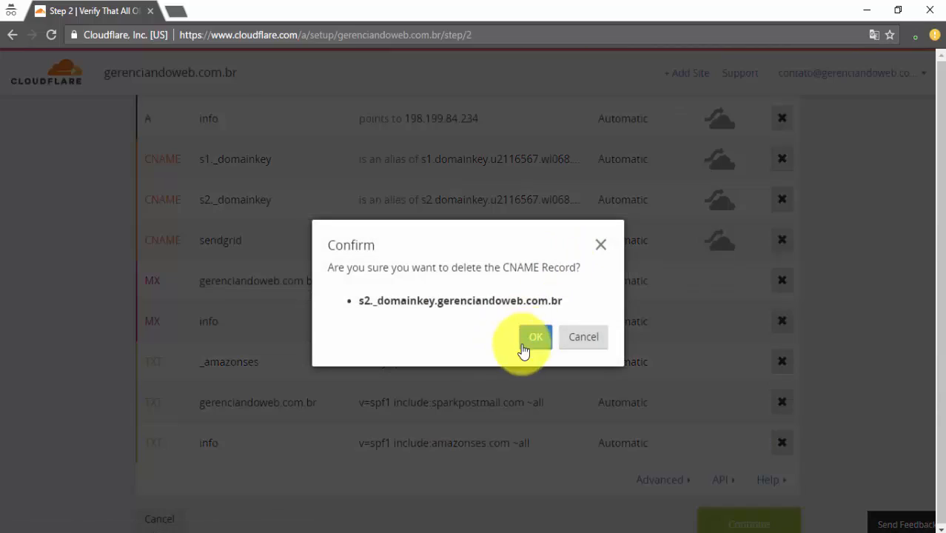
click(533, 338)
click(782, 159)
click(540, 350)
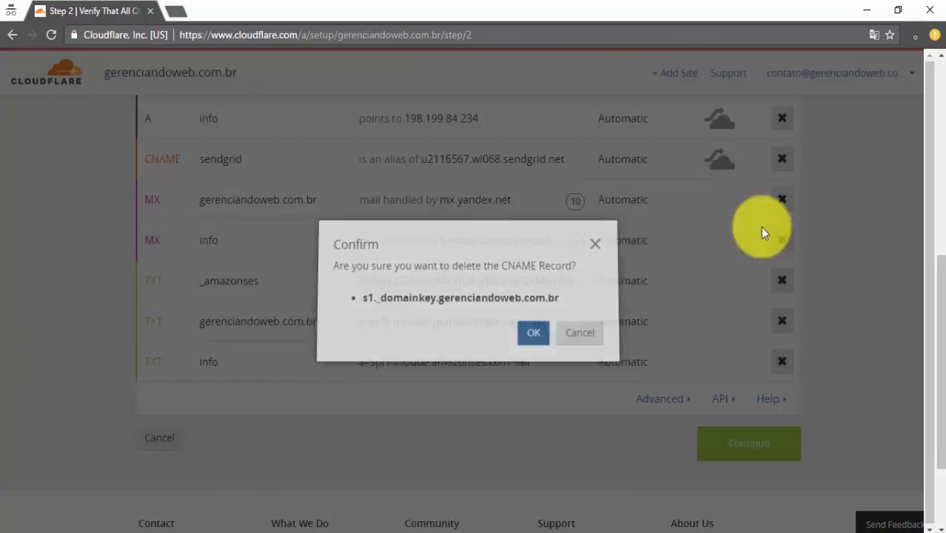
click(782, 201)
click(535, 337)
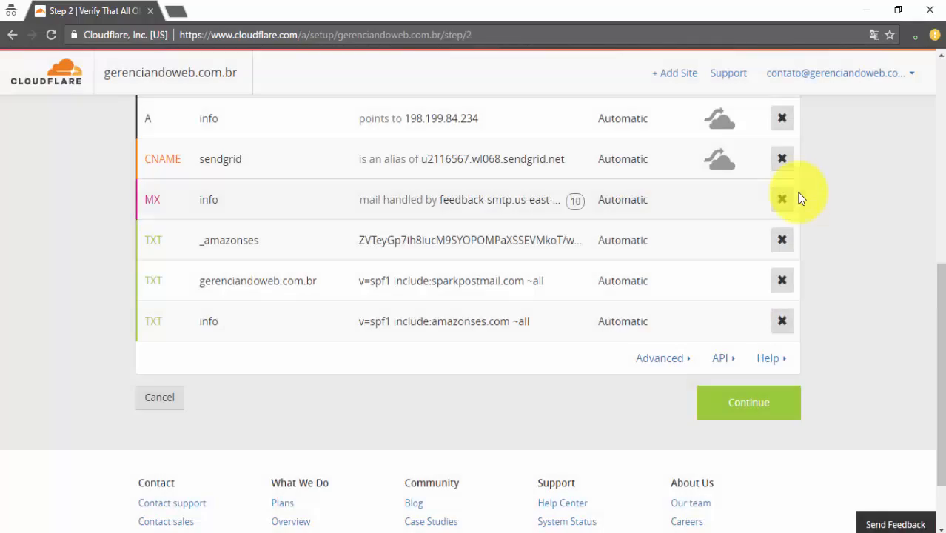
click(782, 199)
click(533, 338)
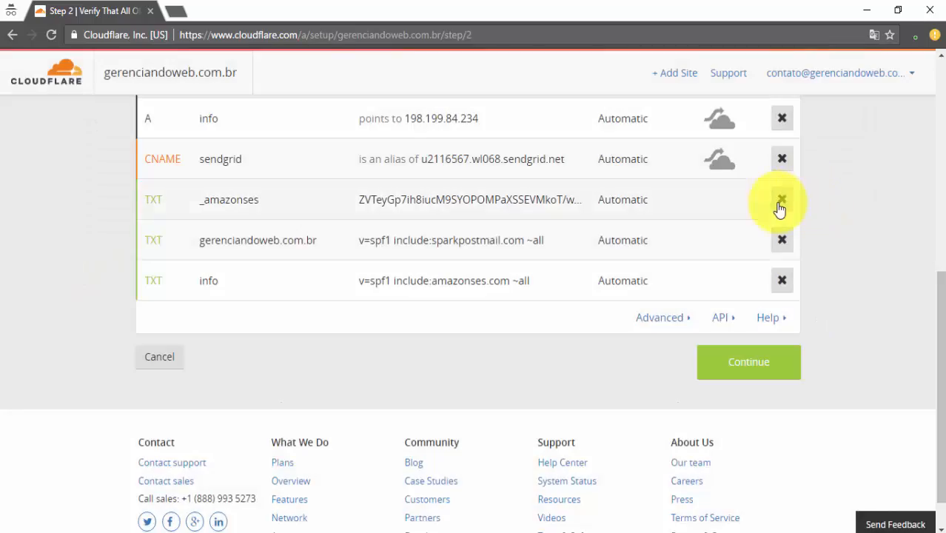
click(782, 202)
click(534, 337)
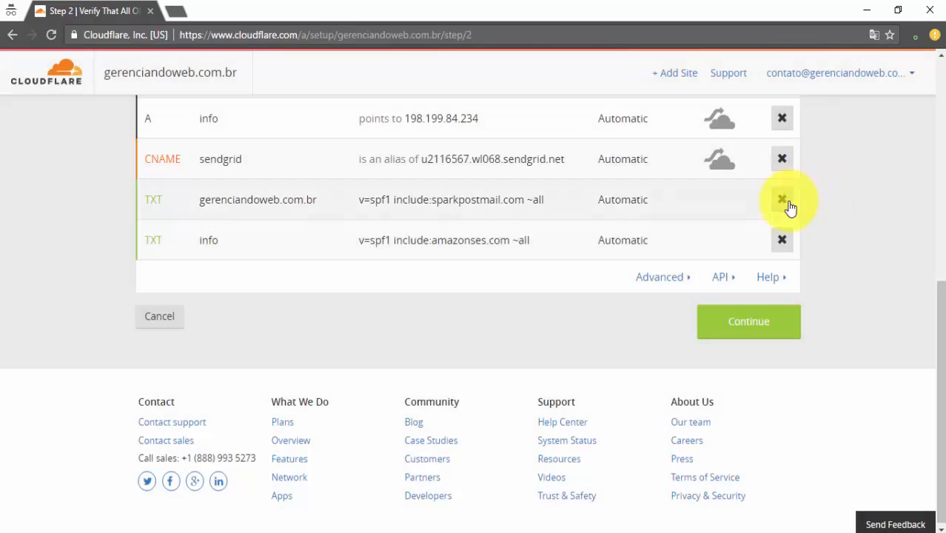
Delete the remaining root and info TXT, sendgrid CNAME, and info and root A records
click(784, 201)
click(538, 336)
click(783, 239)
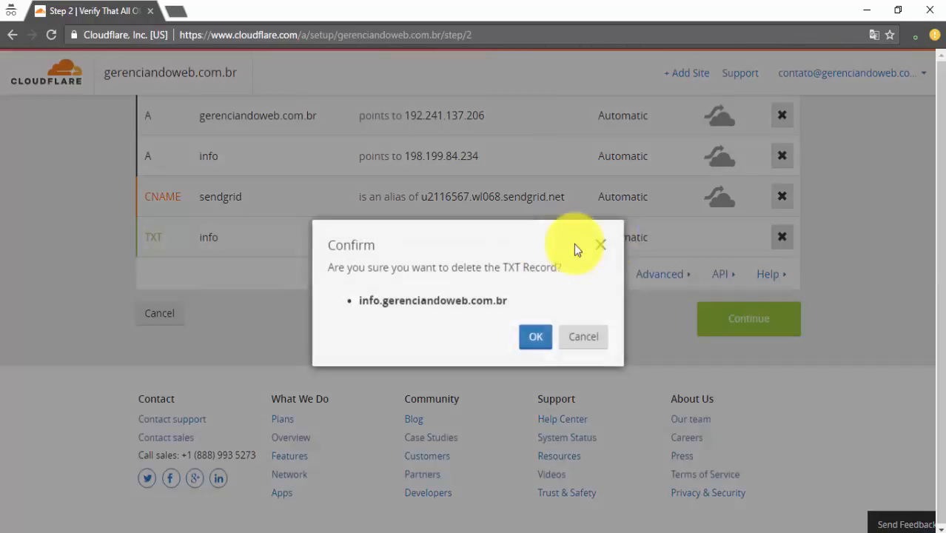
click(530, 338)
click(782, 238)
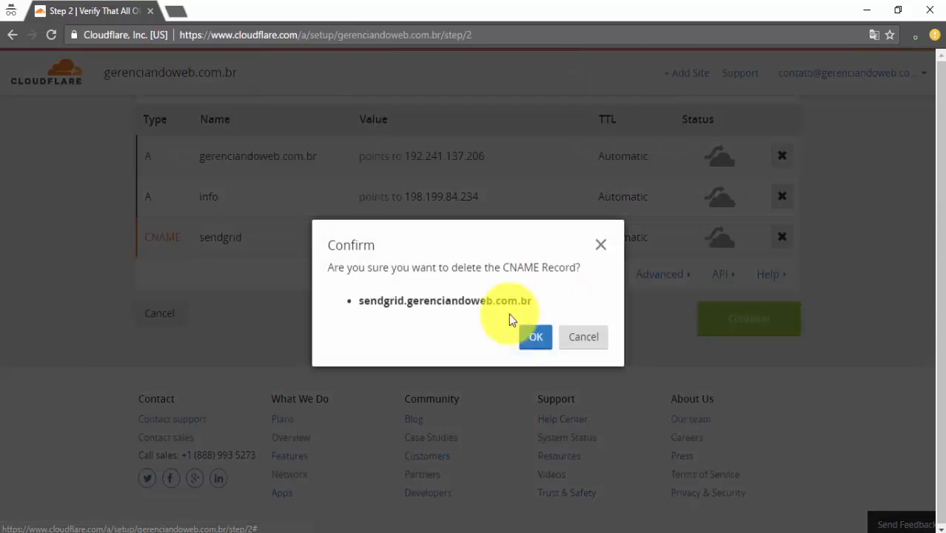
click(530, 336)
click(783, 237)
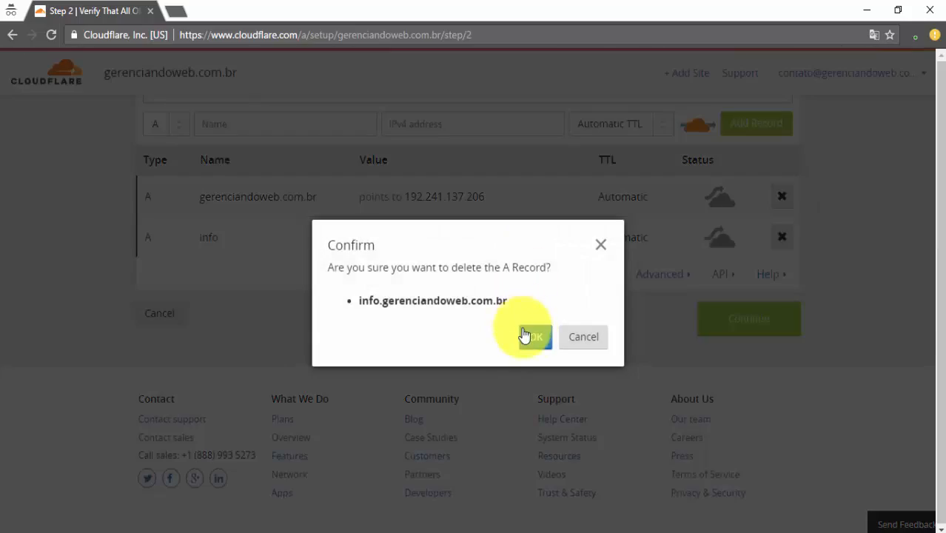
click(531, 335)
click(782, 237)
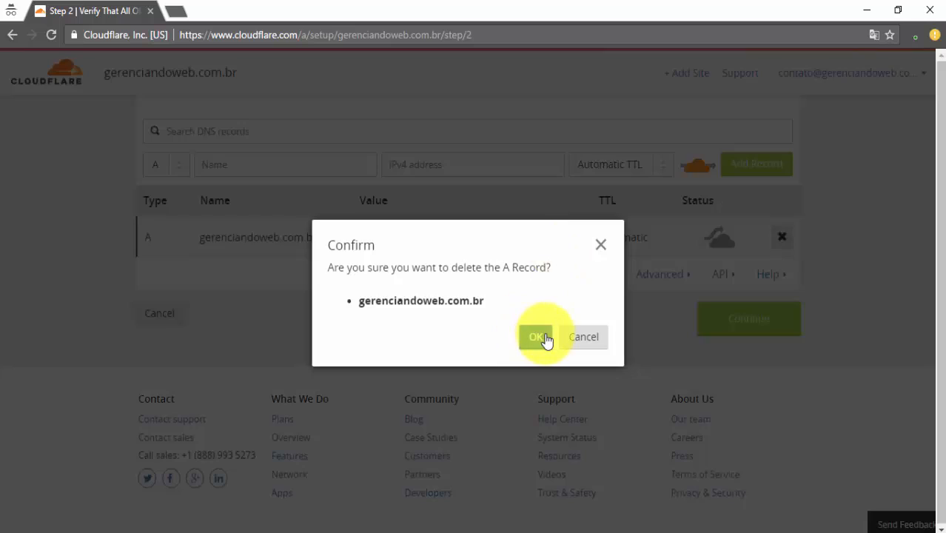
click(537, 339)
scroll(418, 277, up, 2)
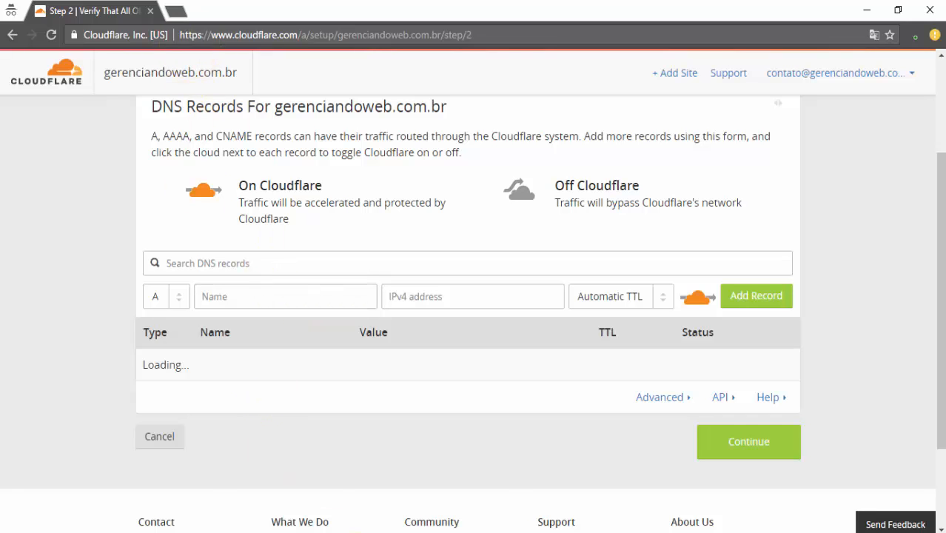
Select the VPS IP 5.189.147.75 in the Contabo panel, then return to Cloudflare's DNS records
mouse_move(359, 527)
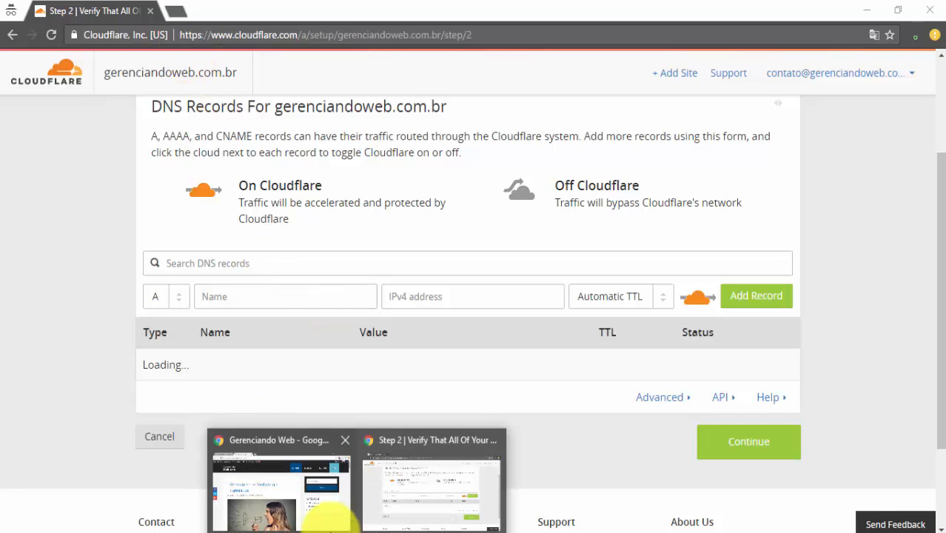
click(348, 511)
click(84, 8)
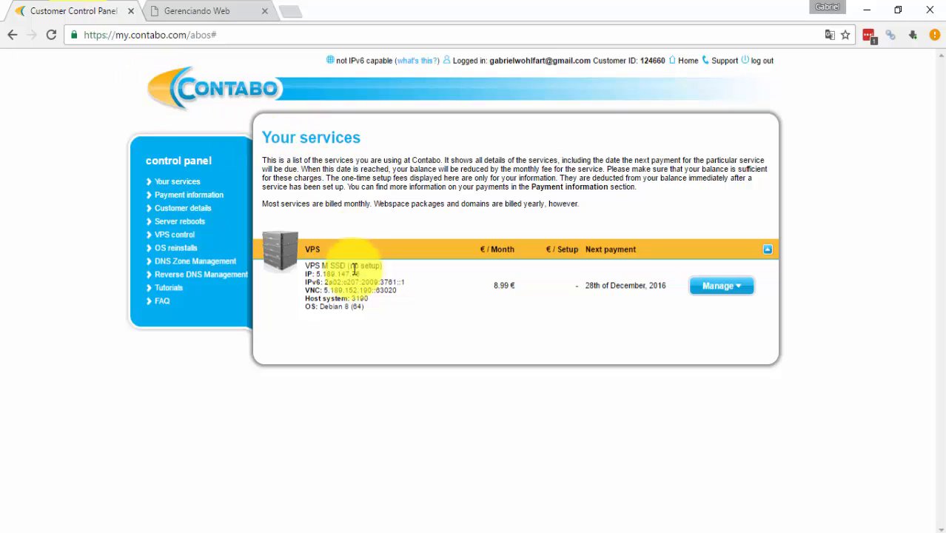
drag(316, 274, 361, 274)
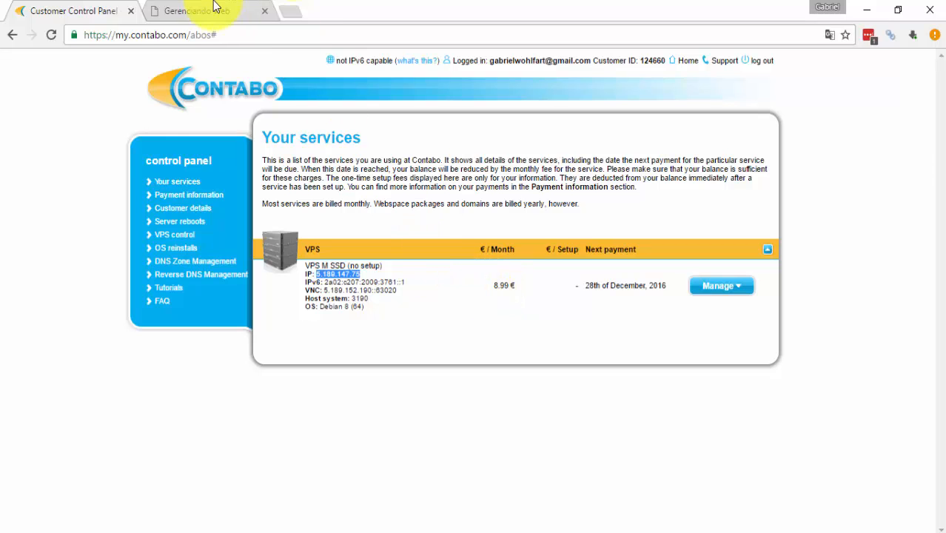
mouse_move(369, 528)
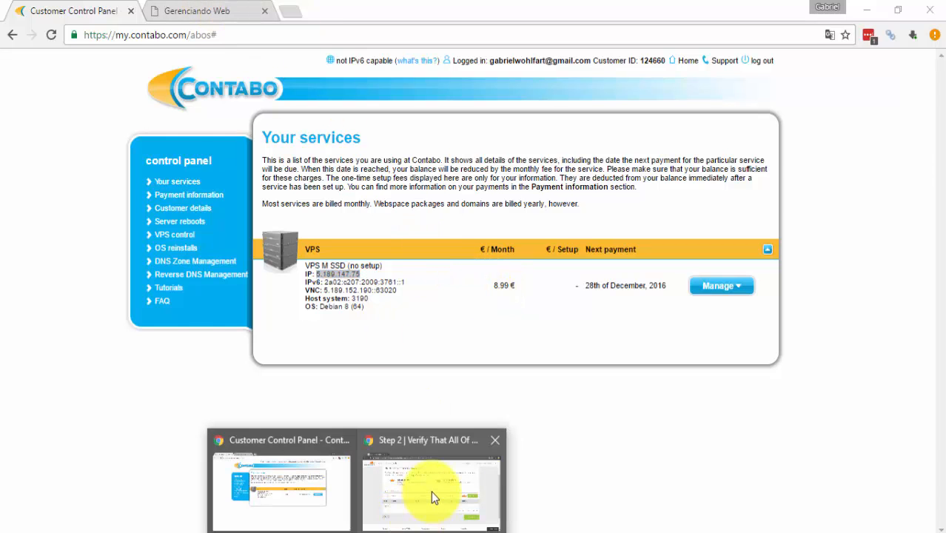
click(431, 491)
click(248, 294)
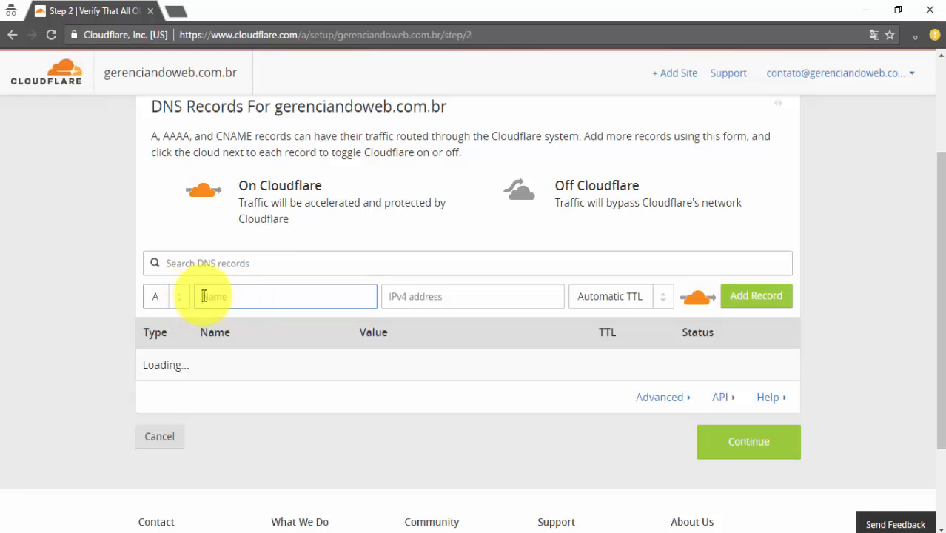
Add a DNS-only A record named @ pointing to 5.189.147.75
scroll(275, 222, up, 2)
scroll(258, 265, down, 3)
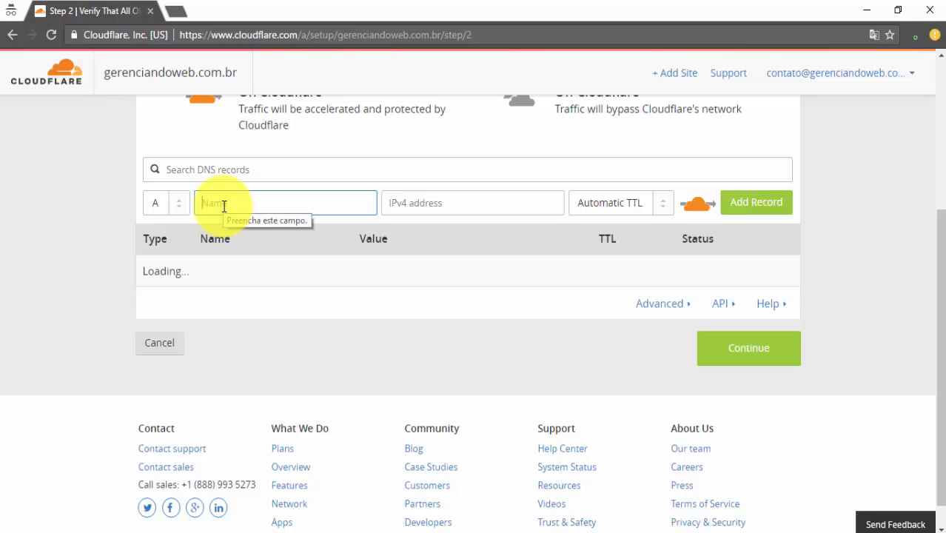
text(@)
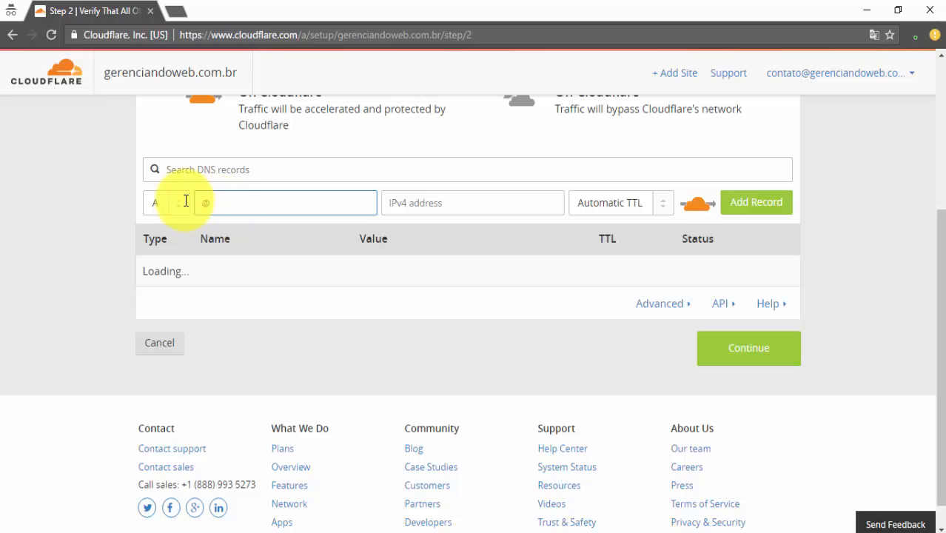
click(409, 203)
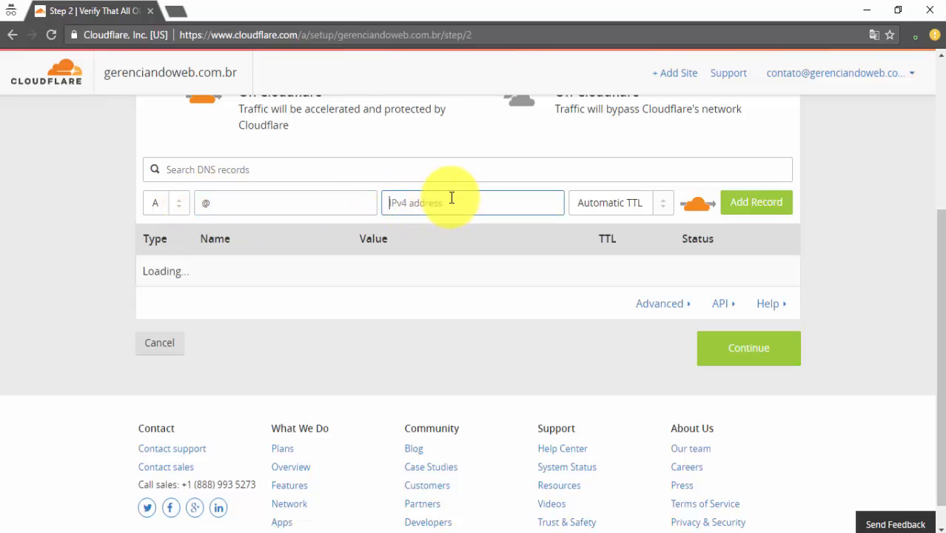
text(5.189.147.75)
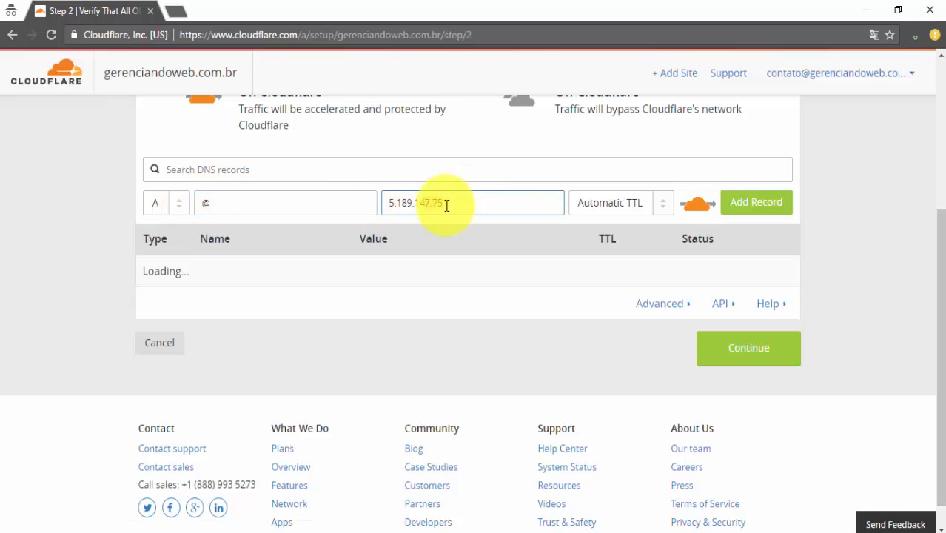
drag(392, 205, 490, 203)
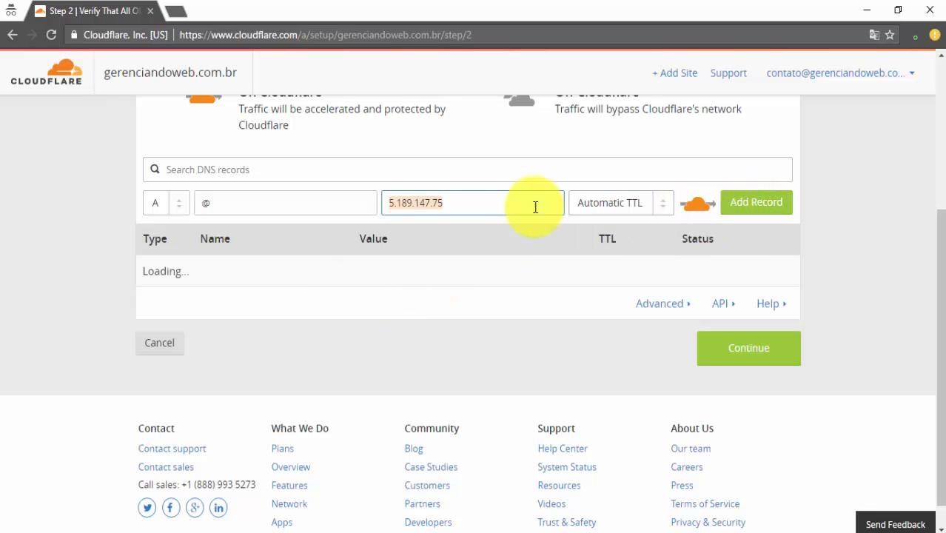
click(391, 206)
drag(390, 205, 465, 205)
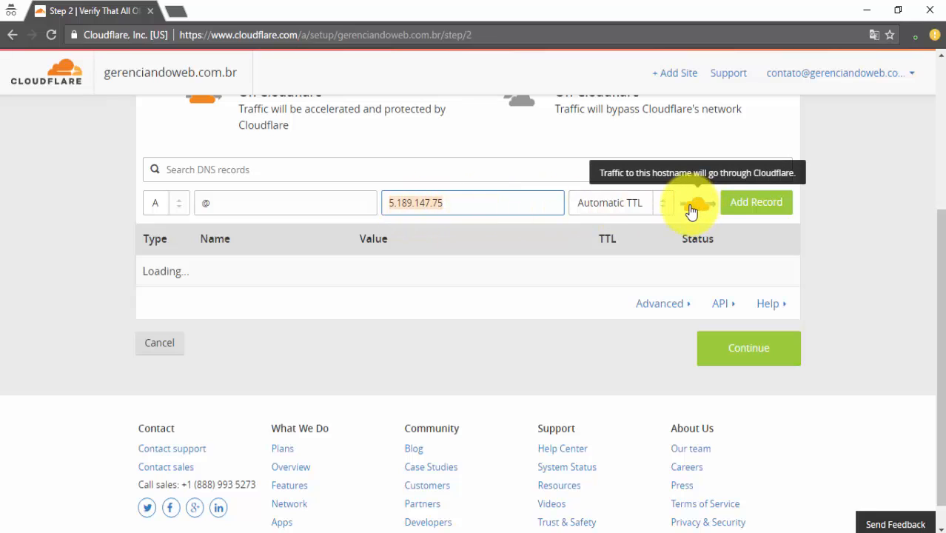
click(218, 205)
drag(217, 206, 163, 211)
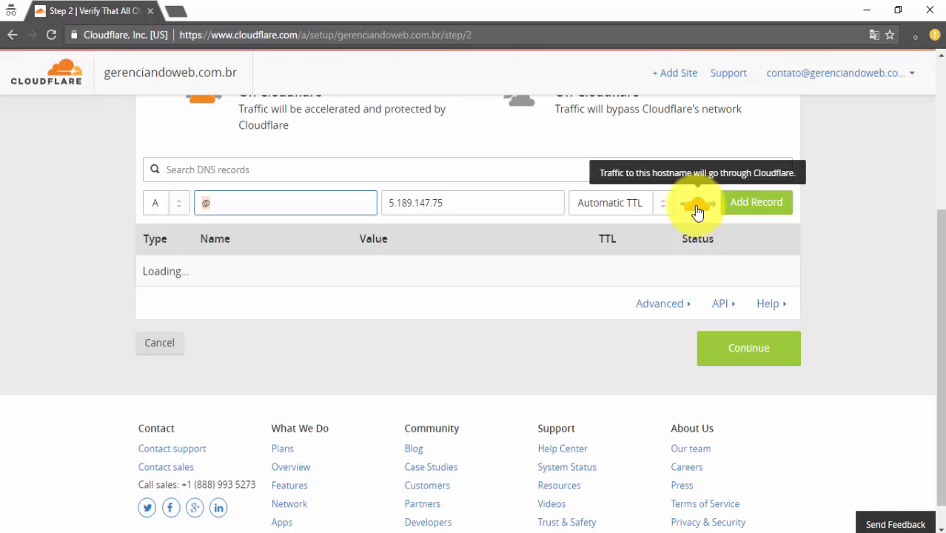
click(696, 210)
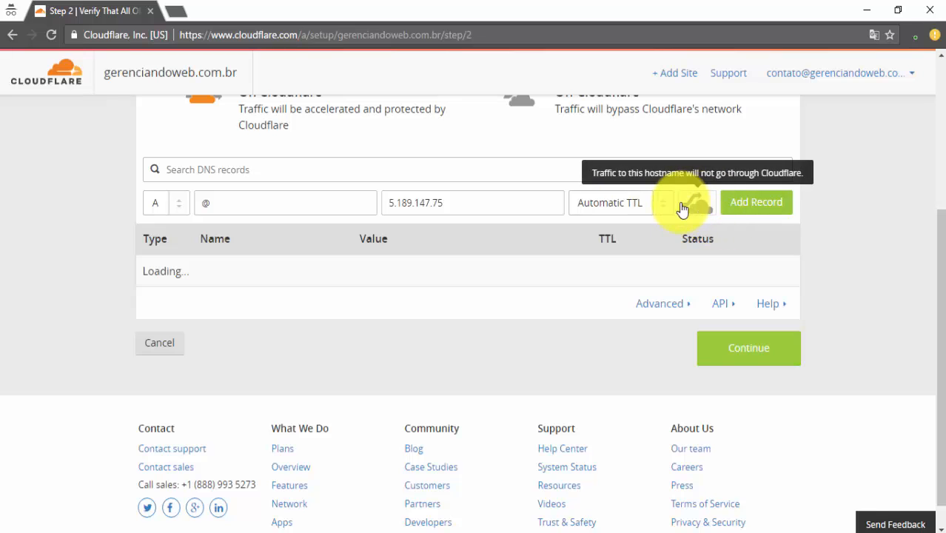
click(744, 206)
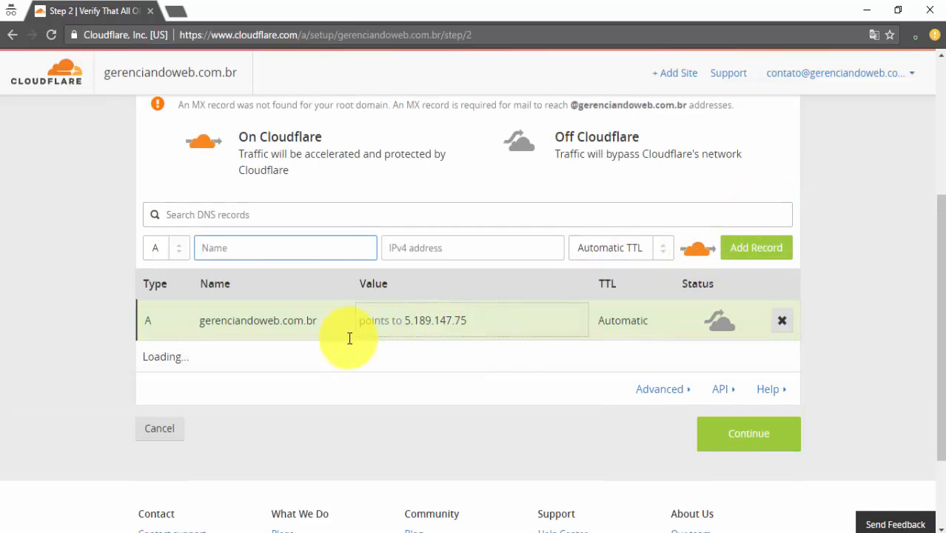
click(184, 254)
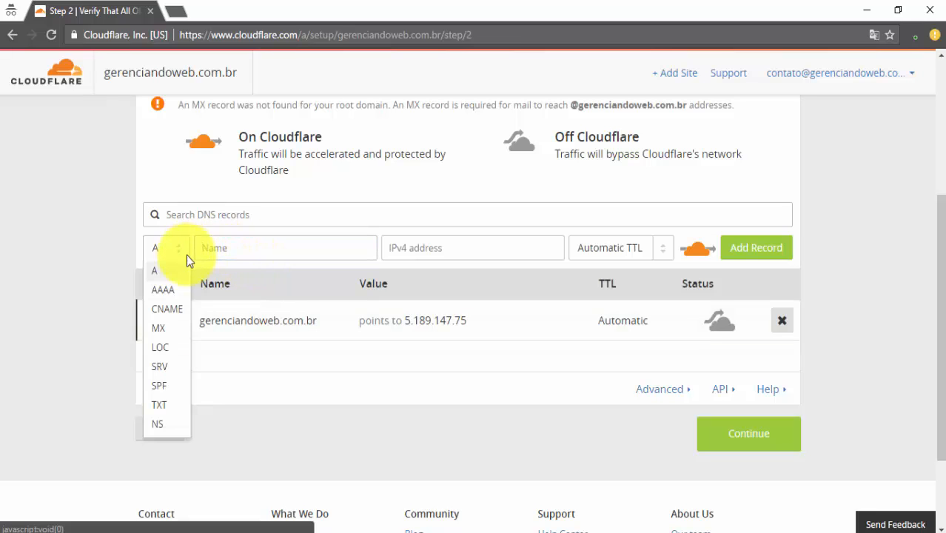
click(178, 309)
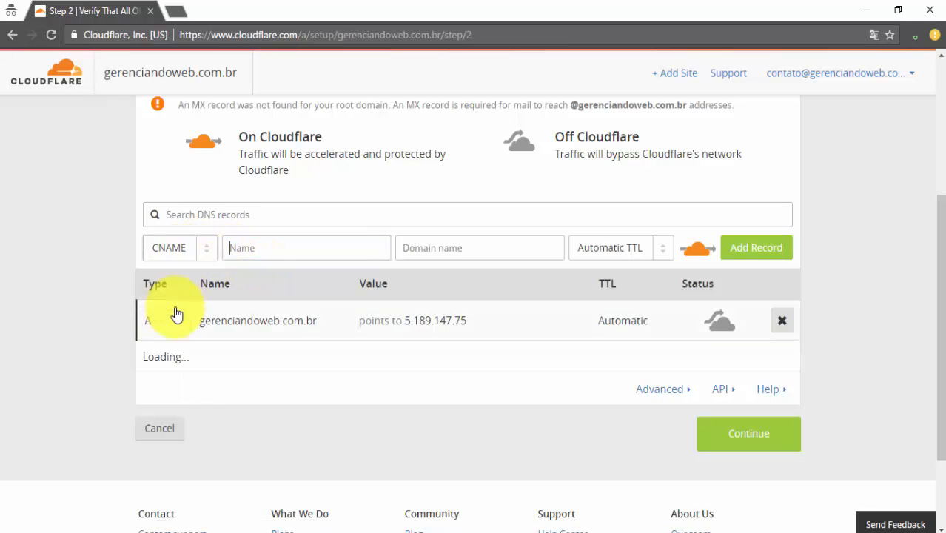
click(247, 247)
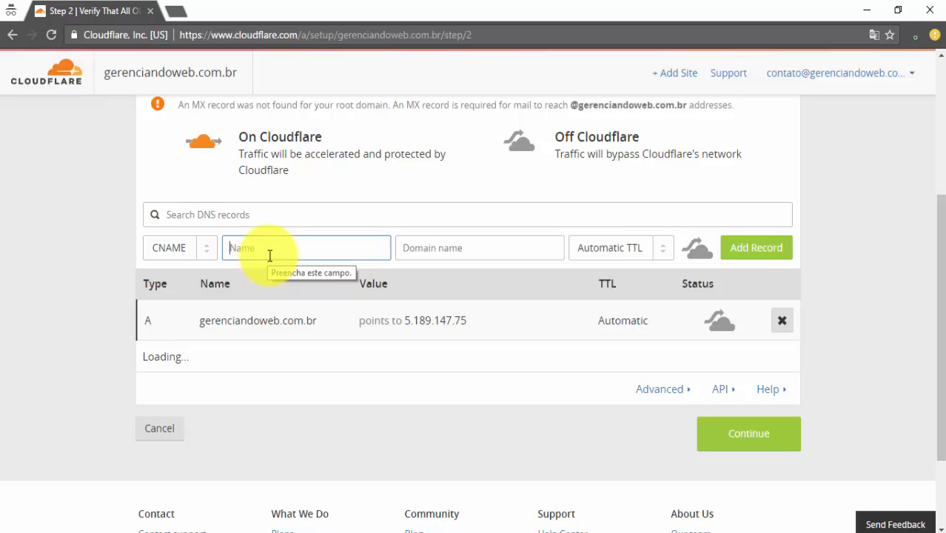
click(205, 256)
click(167, 309)
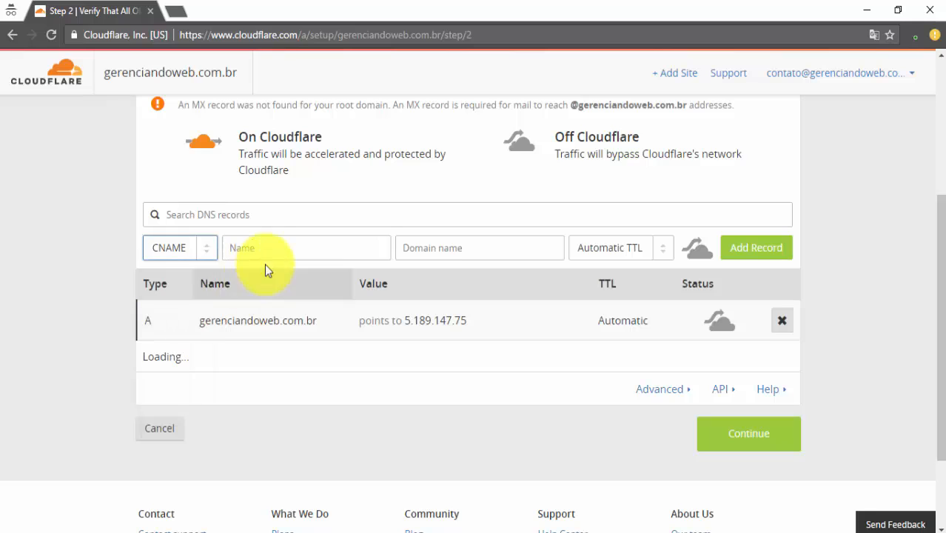
click(269, 251)
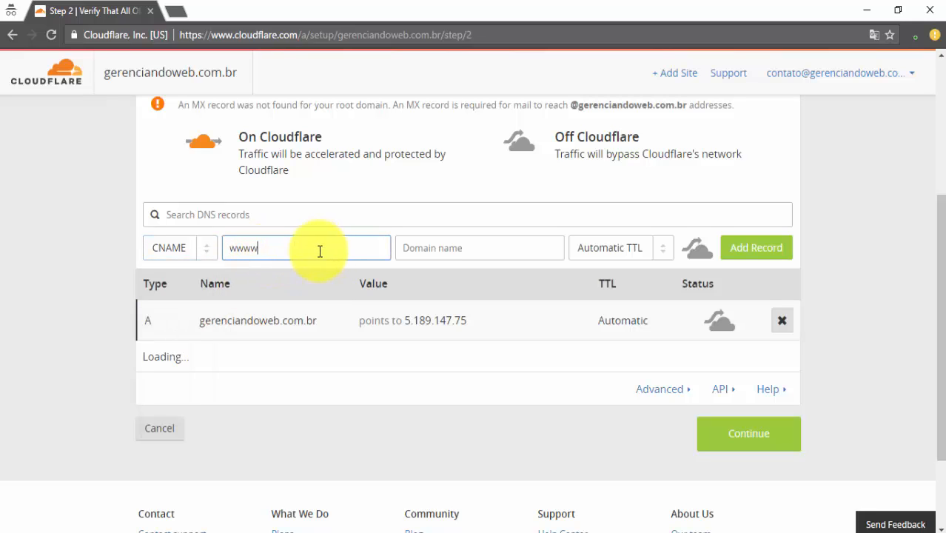
click(456, 246)
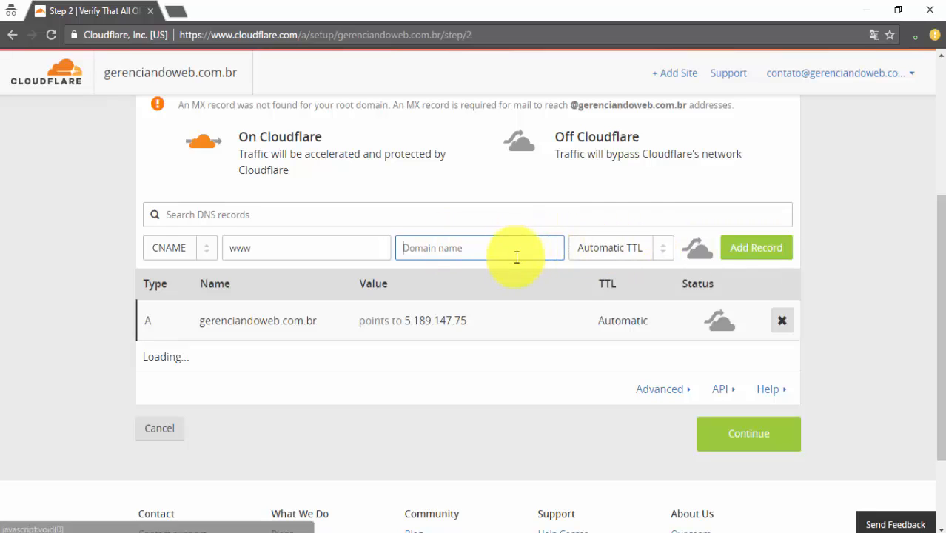
Enter gerenciandoweb.com.br as the alias target and save the DNS-only www record
drag(334, 322, 146, 327)
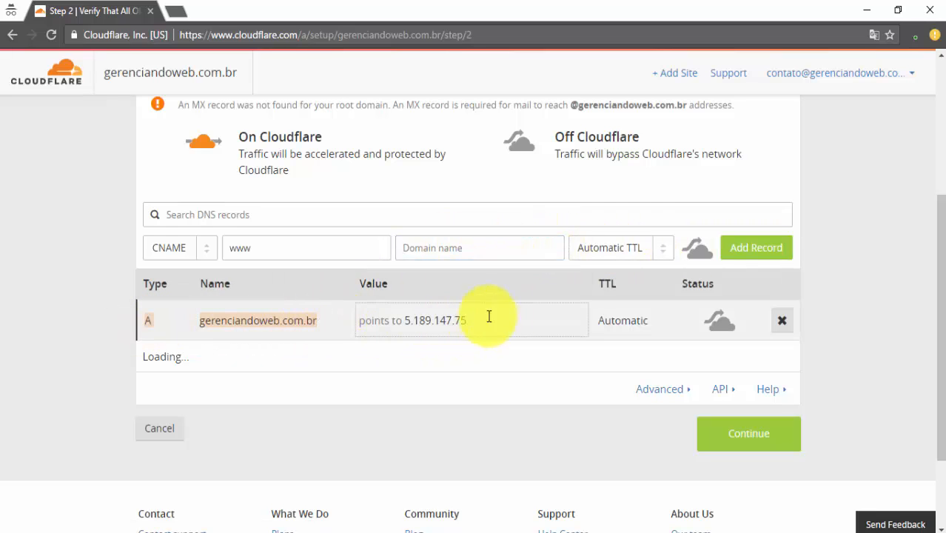
drag(348, 311, 199, 317)
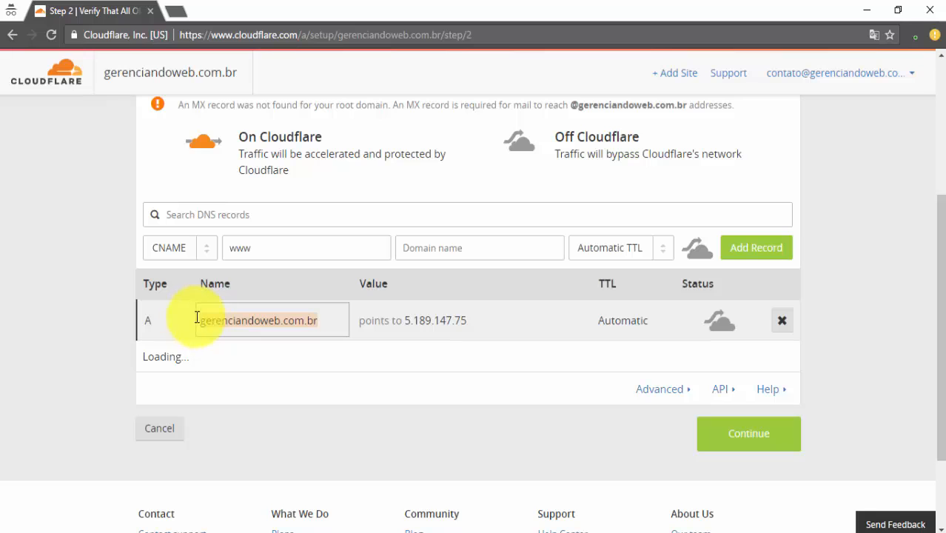
click(530, 251)
drag(530, 251, 378, 250)
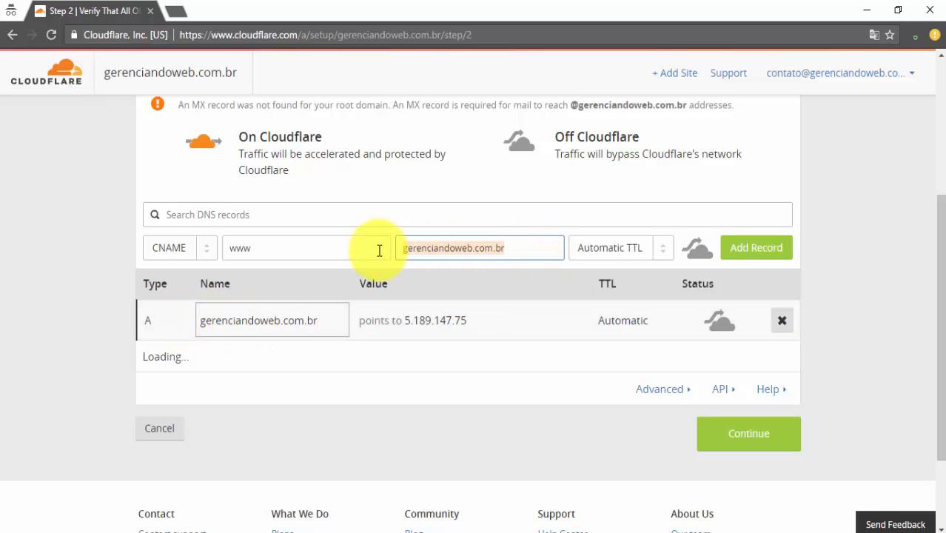
click(232, 251)
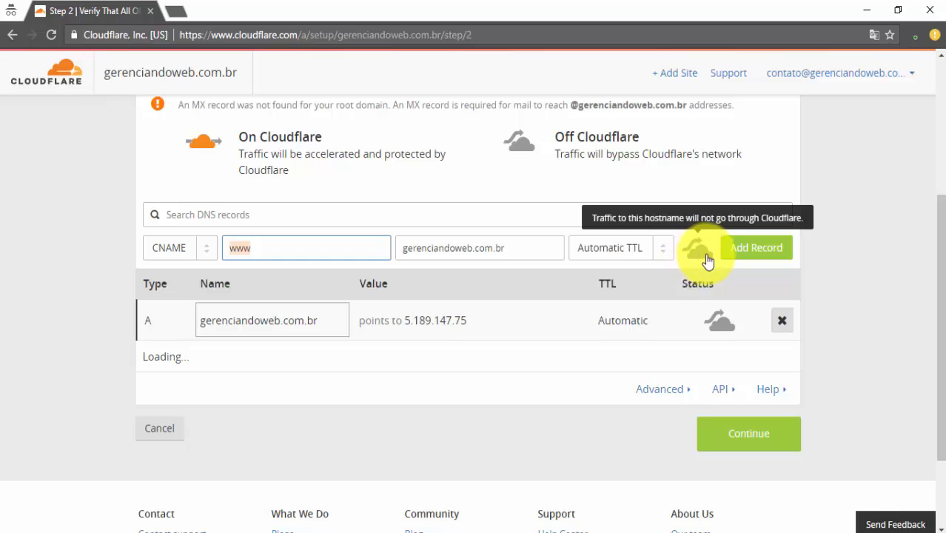
click(753, 256)
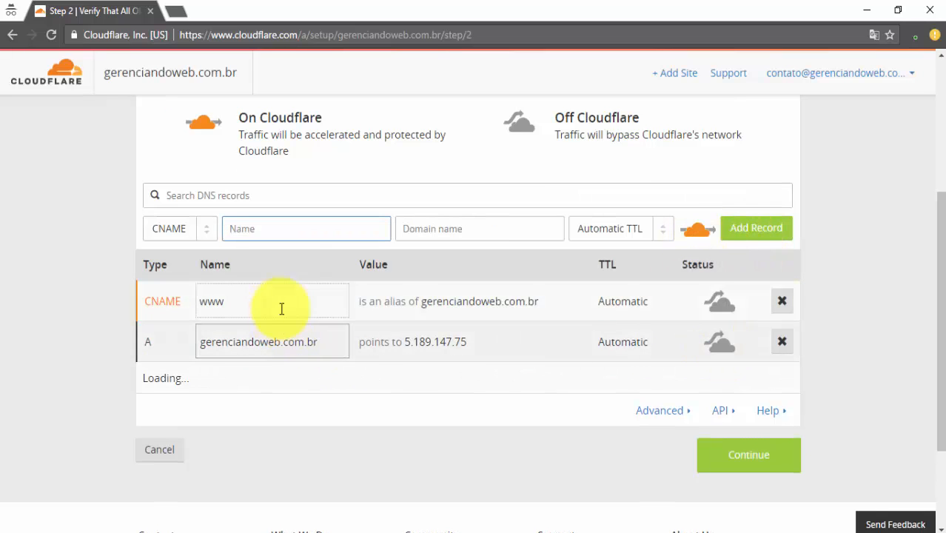
click(281, 308)
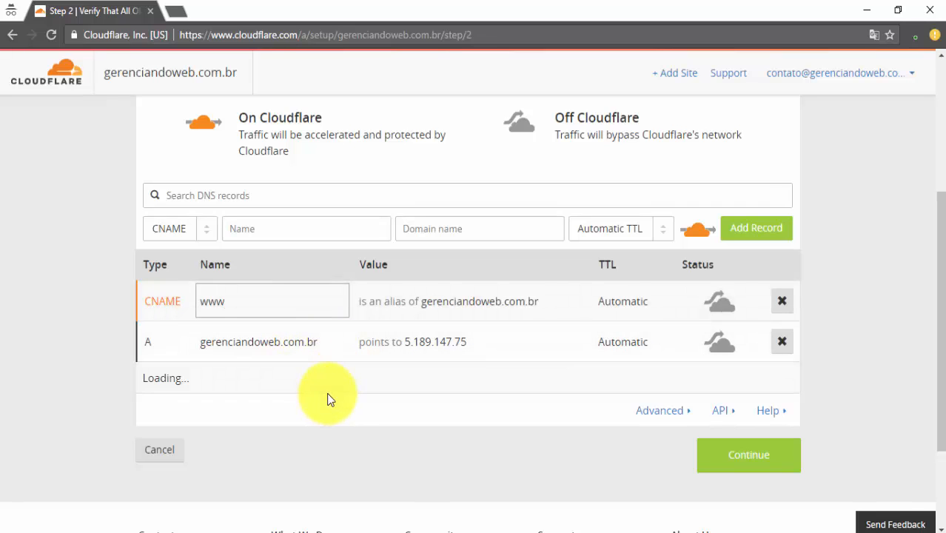
Pick the Free Website plan ($0/month) and continue to the Update Nameservers step
click(744, 459)
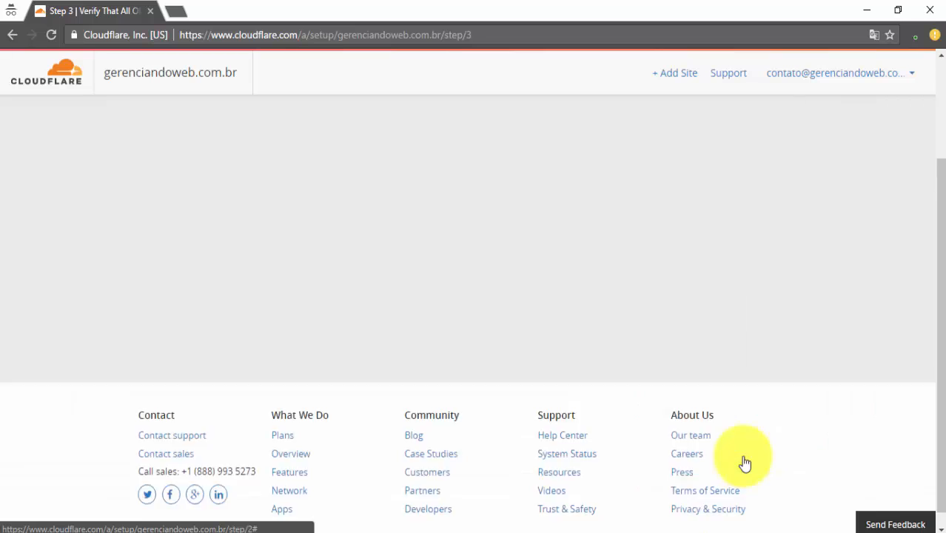
scroll(468, 321, down, 2)
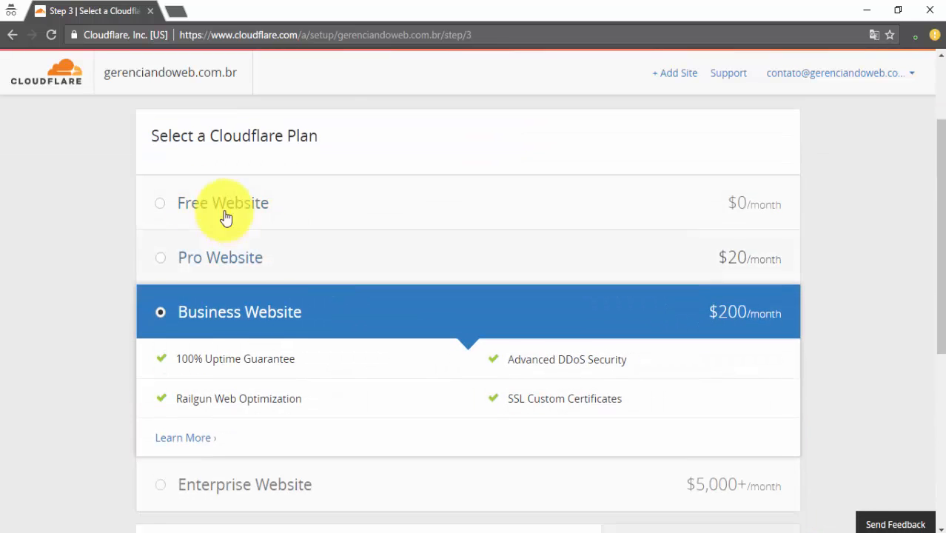
click(163, 206)
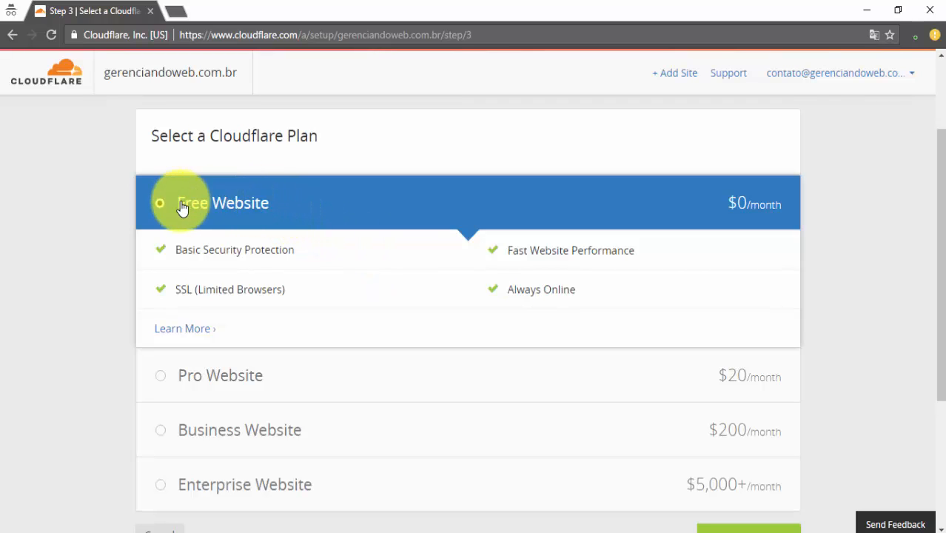
scroll(337, 259, down, 1)
scroll(337, 263, down, 3)
click(760, 318)
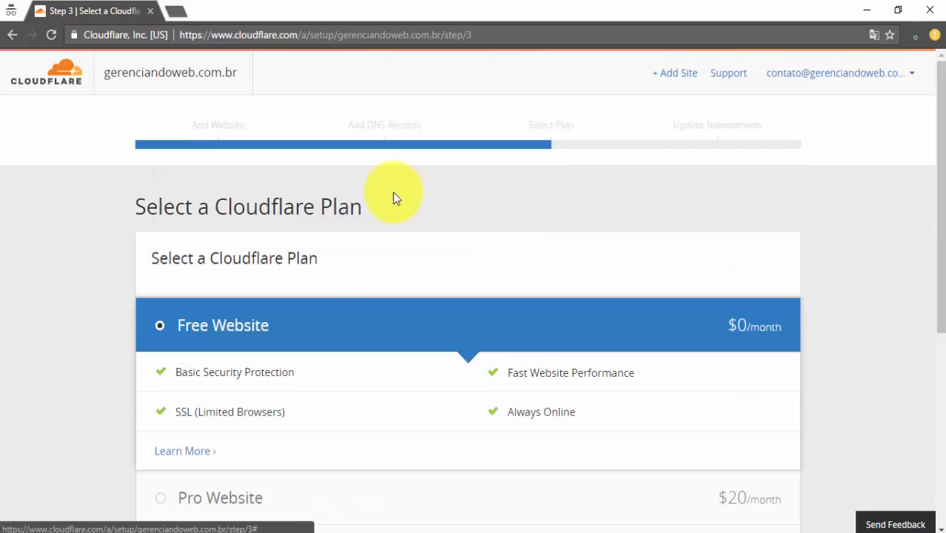
scroll(296, 256, down, 2)
scroll(665, 359, down, 3)
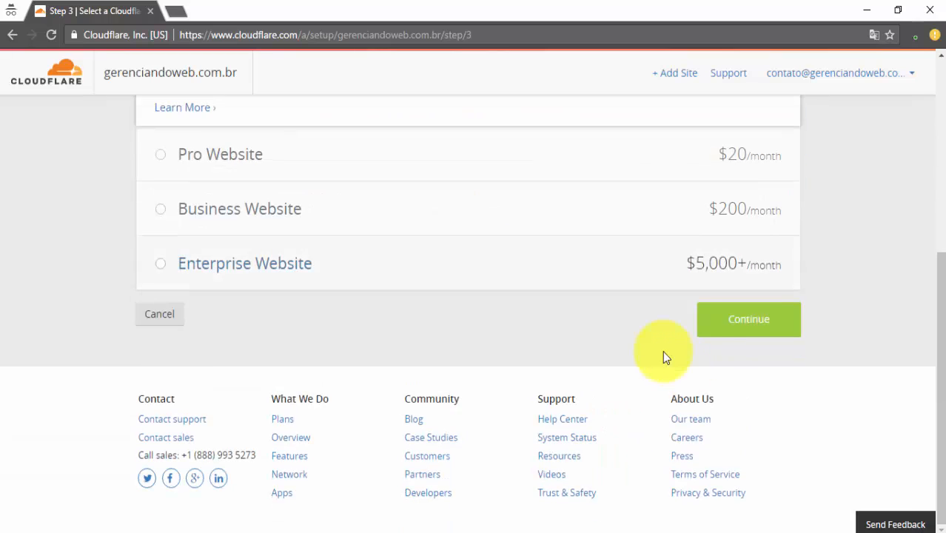
click(722, 330)
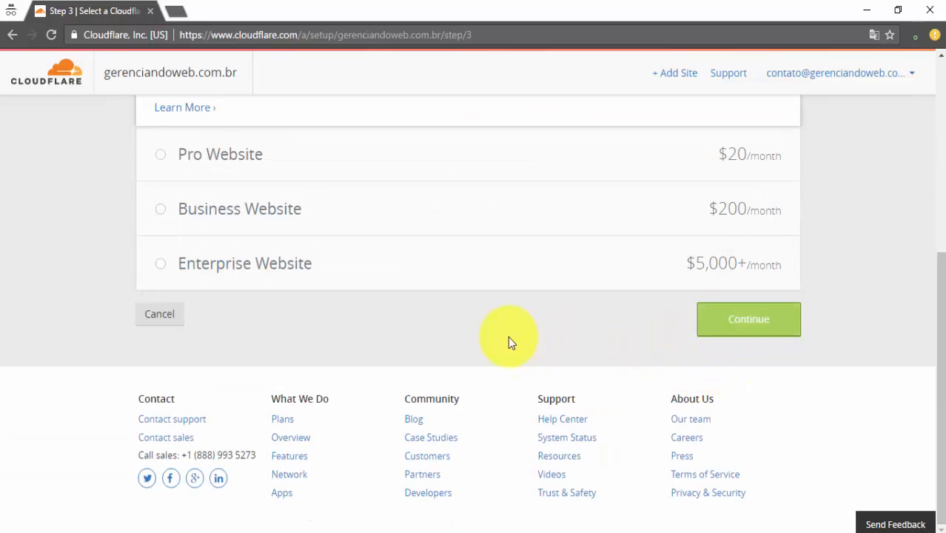
scroll(452, 289, down, 2)
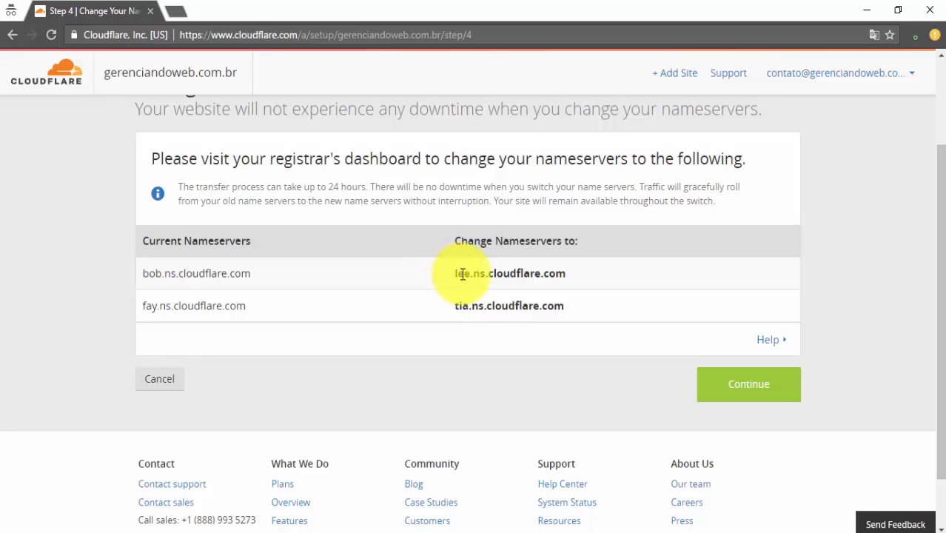
Select the lee and tia Cloudflare nameserver names in the table to copy them
mouse_move(462, 274)
mouse_down()
mouse_move(560, 275)
mouse_move(580, 314)
mouse_move(450, 307)
mouse_move(453, 271)
mouse_move(587, 317)
mouse_move(454, 279)
mouse_up()
key(ctrl+c)
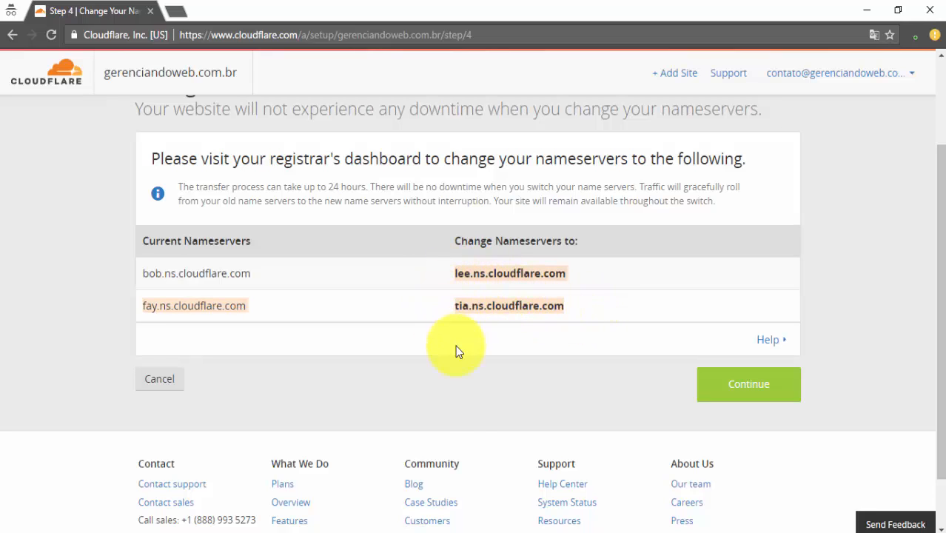
click(20, 524)
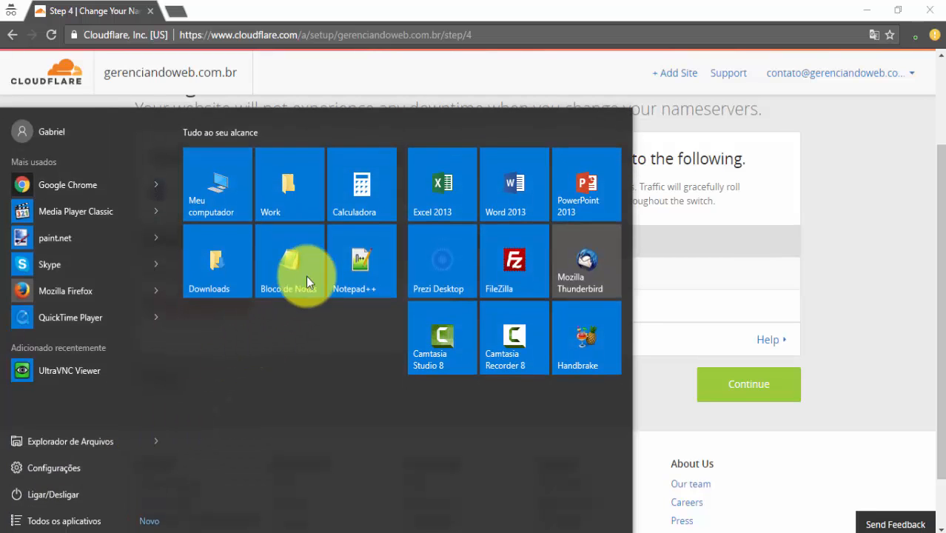
Open Notepad and clear out the old nameserver notes
click(306, 275)
key(ctrl+v)
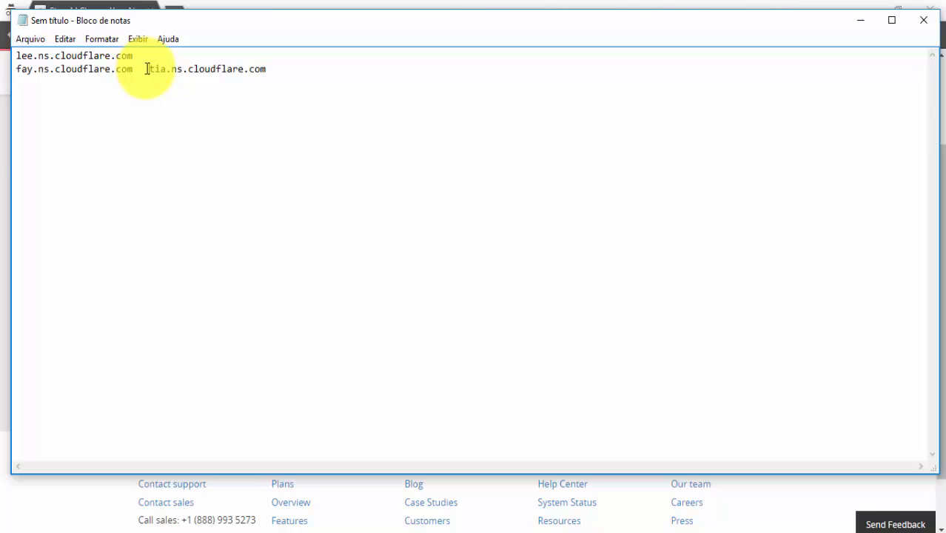
drag(146, 69, 2, 69)
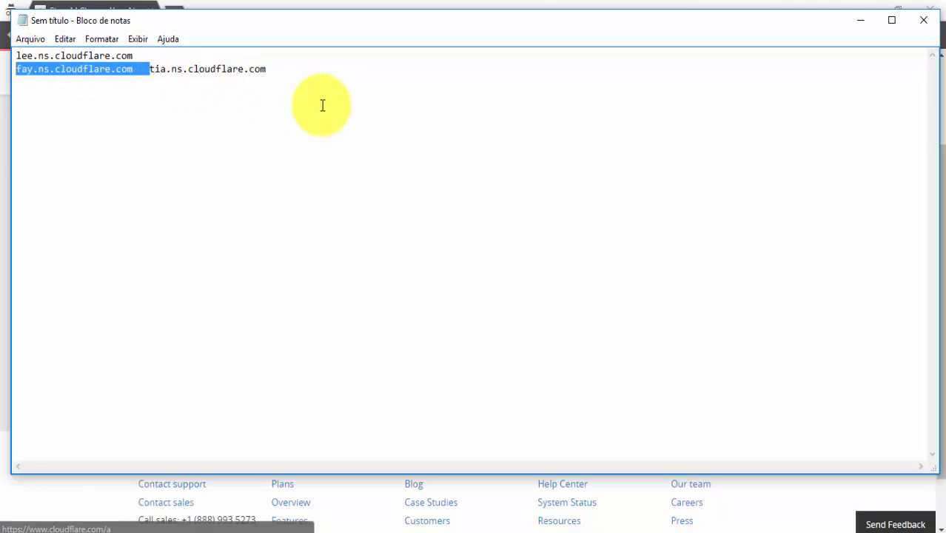
drag(321, 106, 1, 57)
key(Delete)
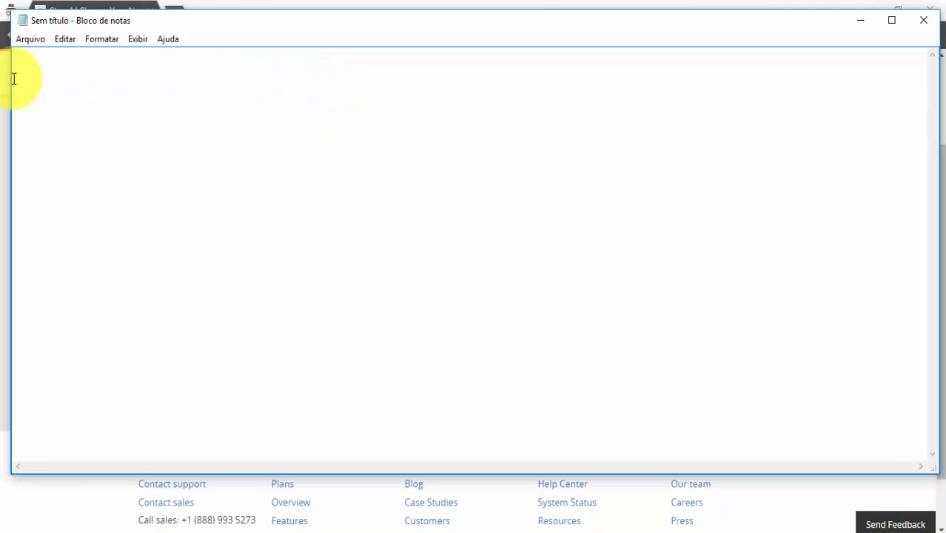
Copy lee.ns.cloudflare.com from Cloudflare and paste it as the first line in Notepad
click(5, 137)
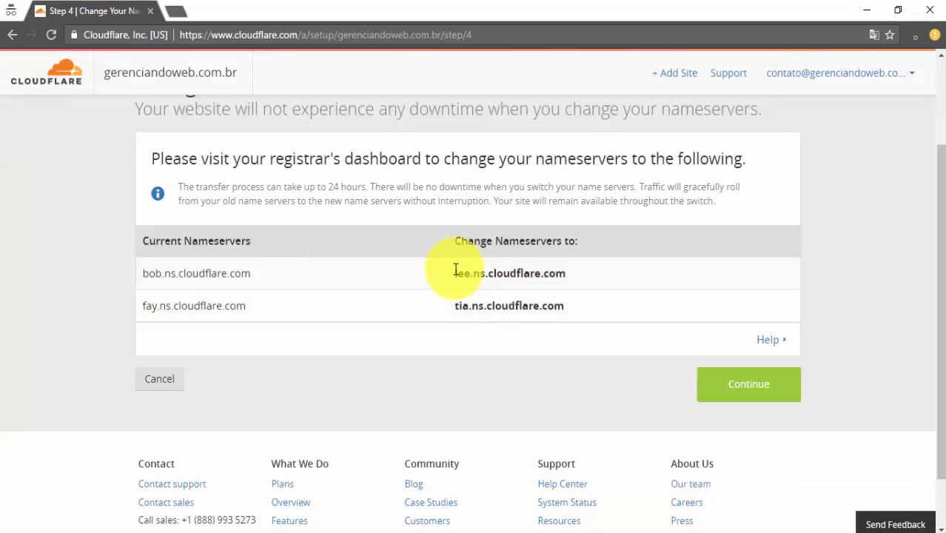
drag(456, 270, 554, 270)
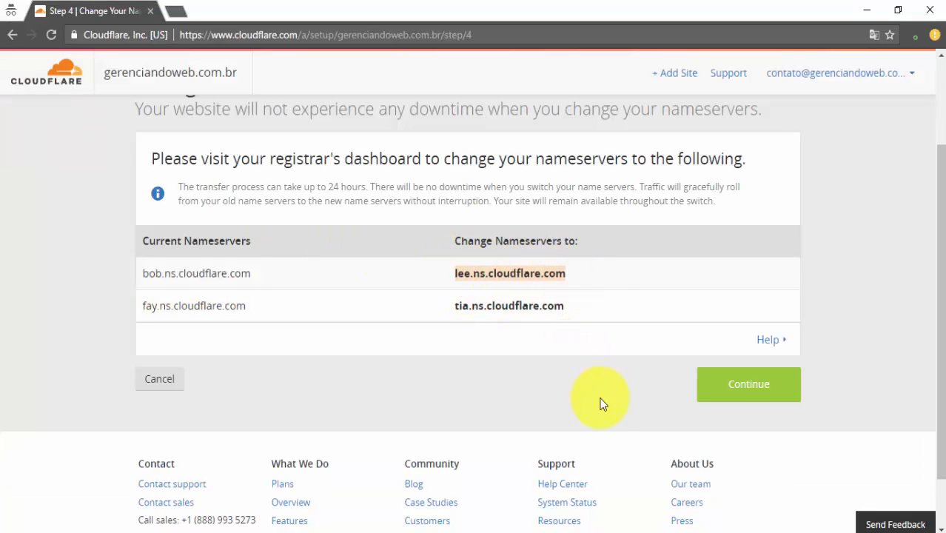
right_click(492, 531)
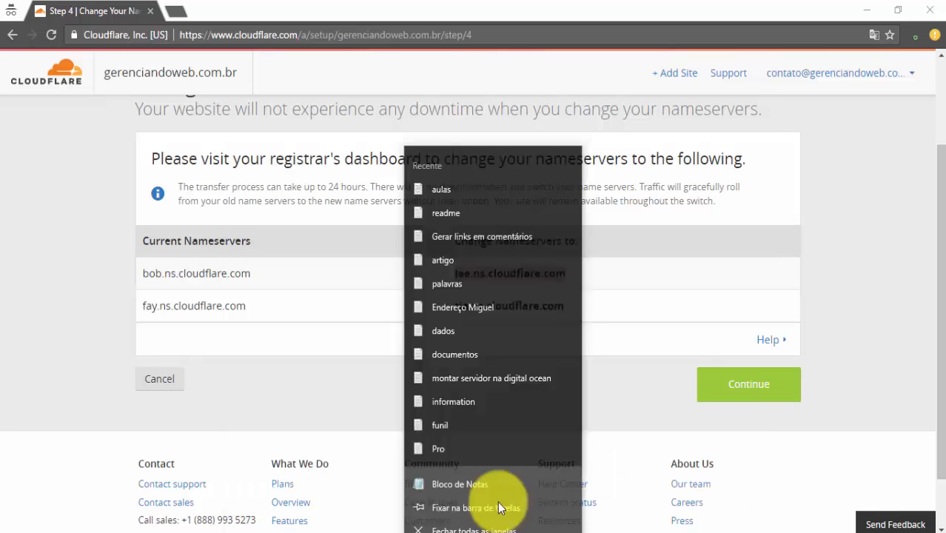
click(489, 531)
click(677, 491)
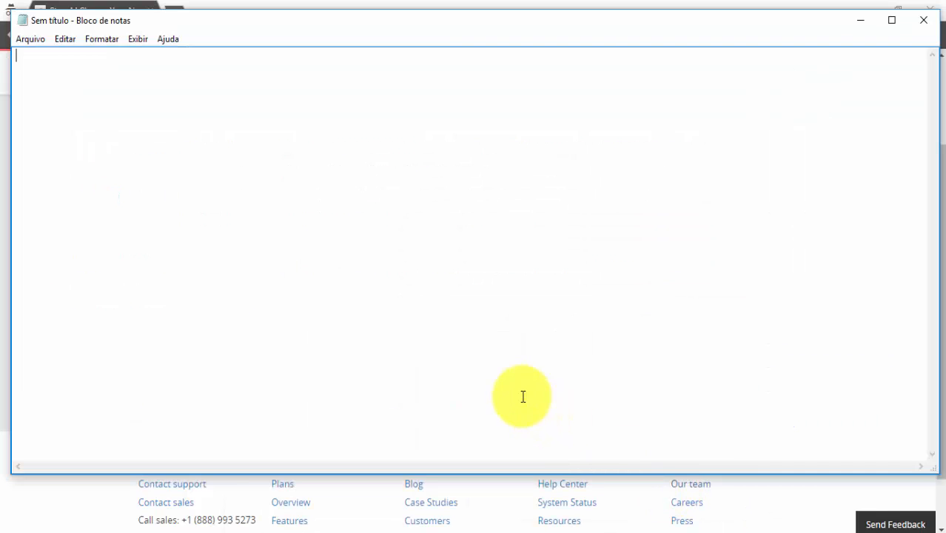
text(lee.ns.cloudflare.com)
Add tia.ns.cloudflare.com as the second line, then minimize Notepad
click(127, 502)
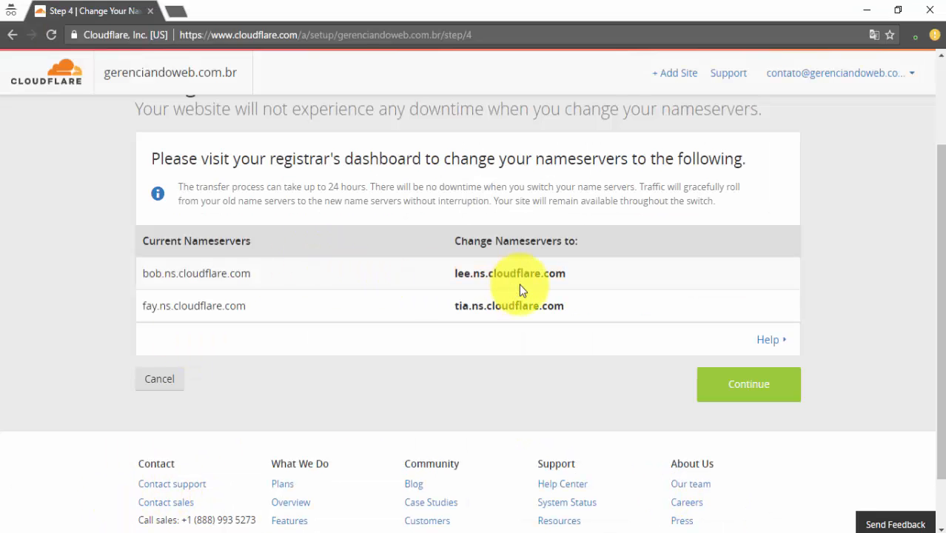
drag(566, 308, 453, 309)
key(ctrl+c)
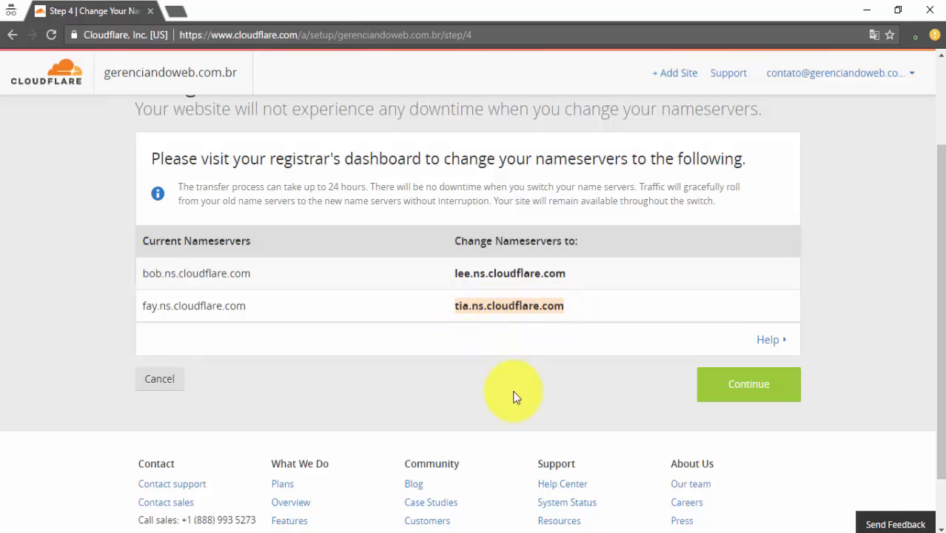
mouse_move(546, 530)
click(696, 482)
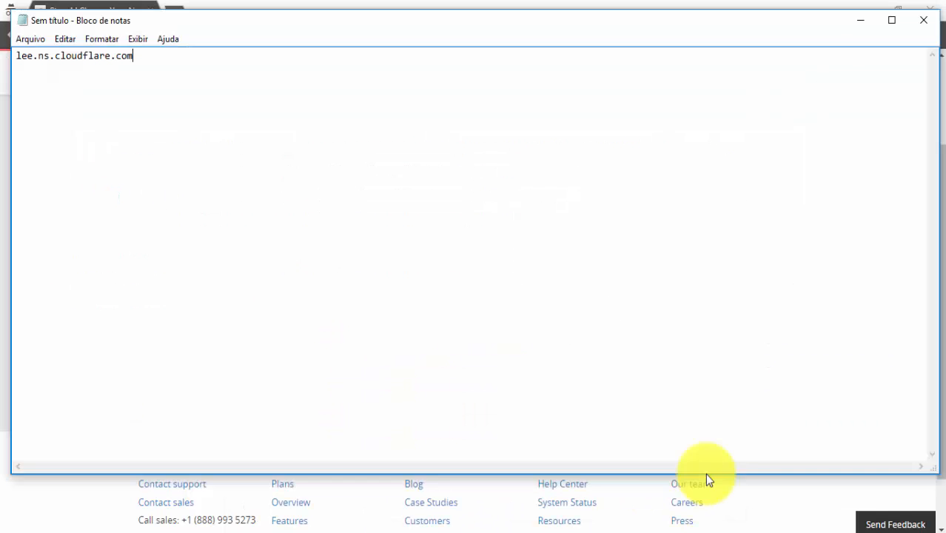
key(Return)
key(ctrl+v)
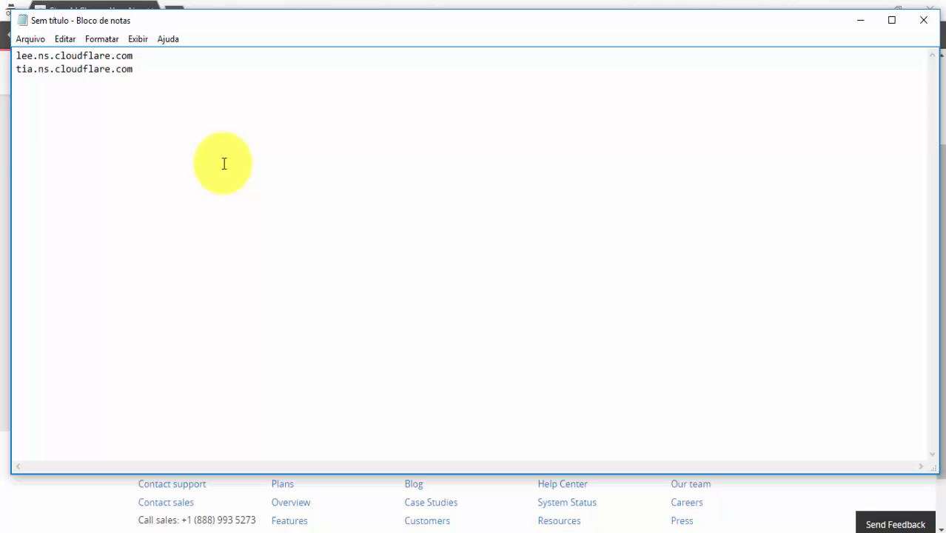
drag(163, 68, 11, 48)
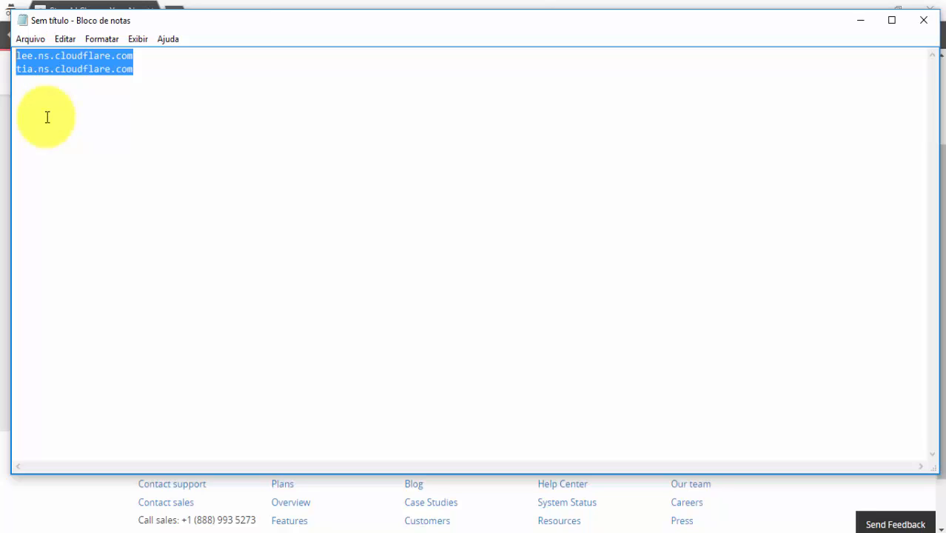
click(859, 21)
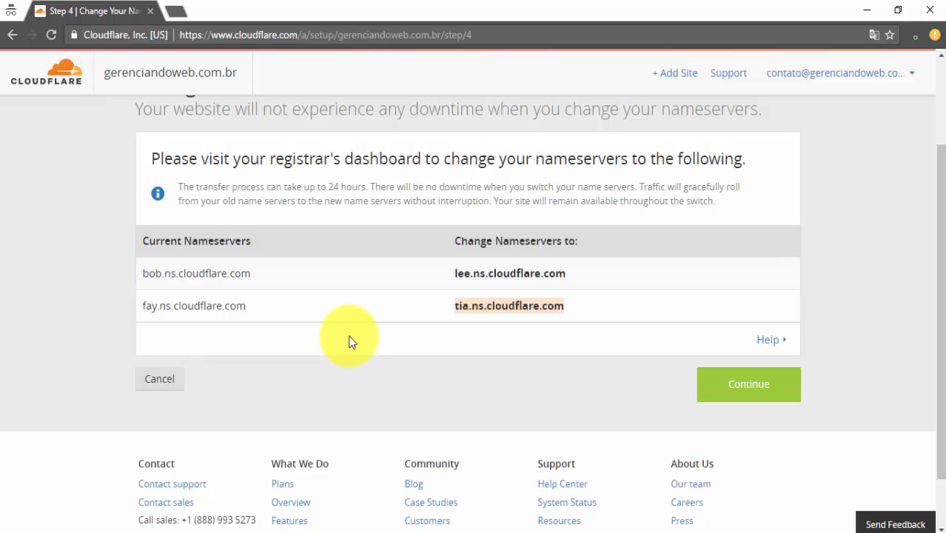
scroll(349, 338, up, 2)
scroll(355, 334, down, 3)
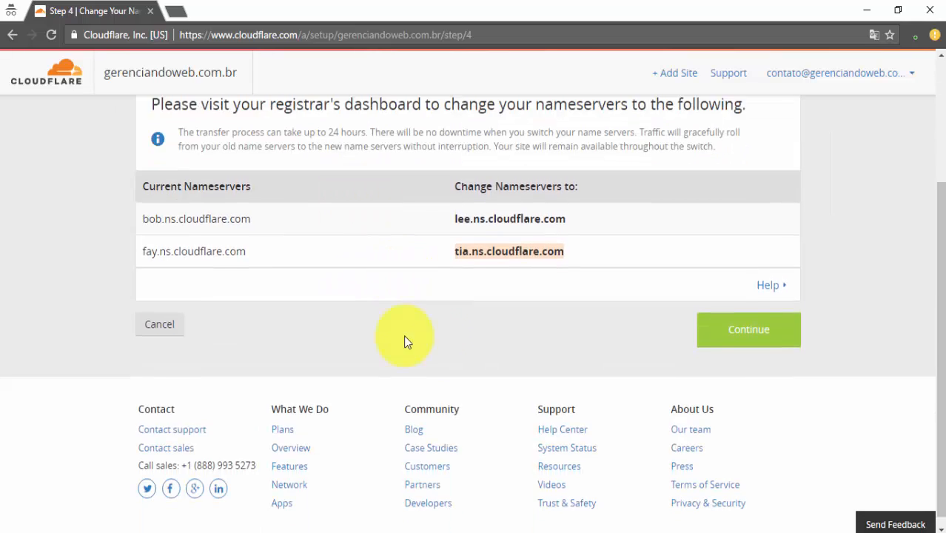
Continue past the nameserver step to the Overview page showing Status: Pending
click(759, 321)
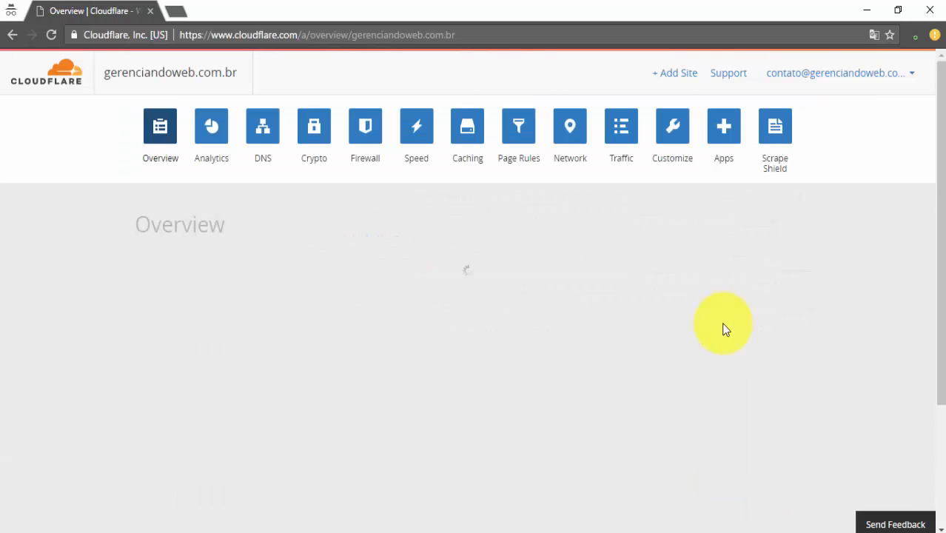
scroll(340, 332, down, 3)
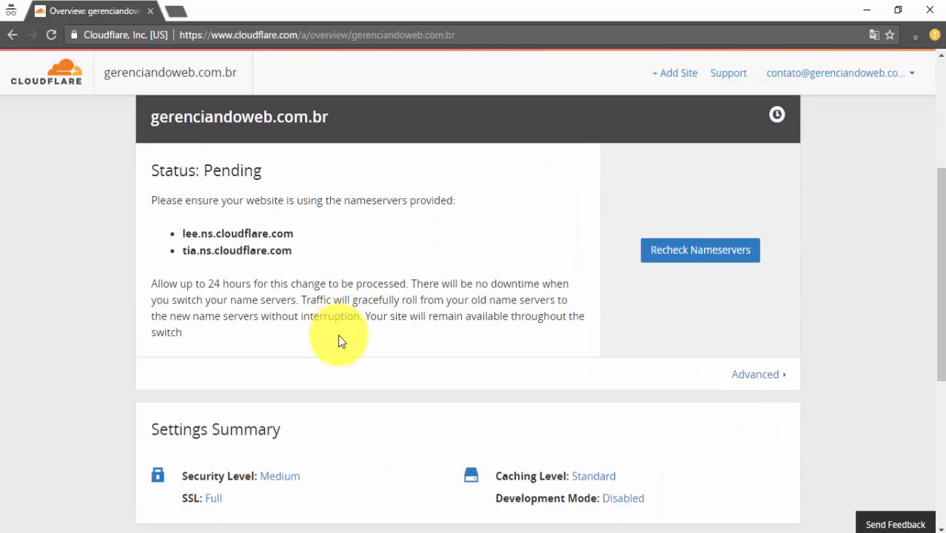
scroll(338, 342, down, 2)
scroll(338, 337, up, 5)
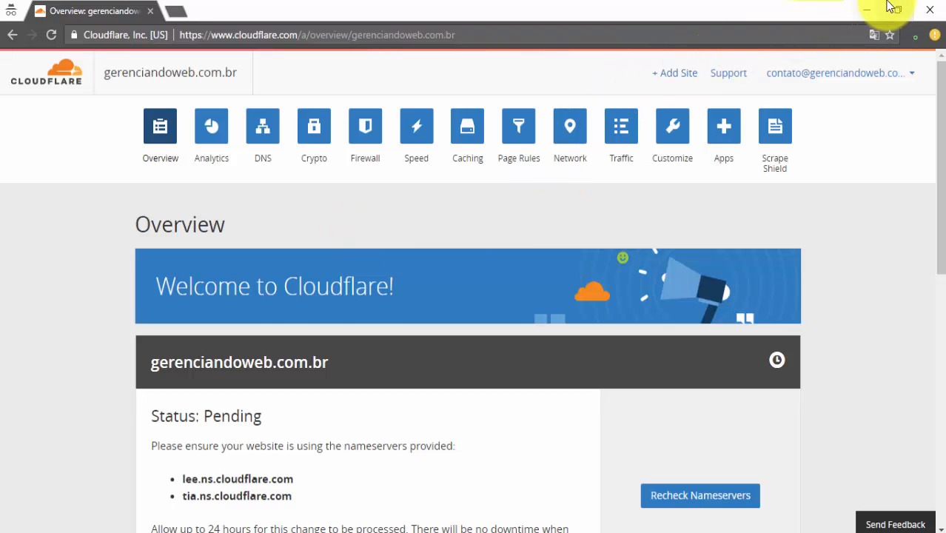
Minimize Cloudflare and highlight the VPS IP address on Contabo's Your services page
click(863, 13)
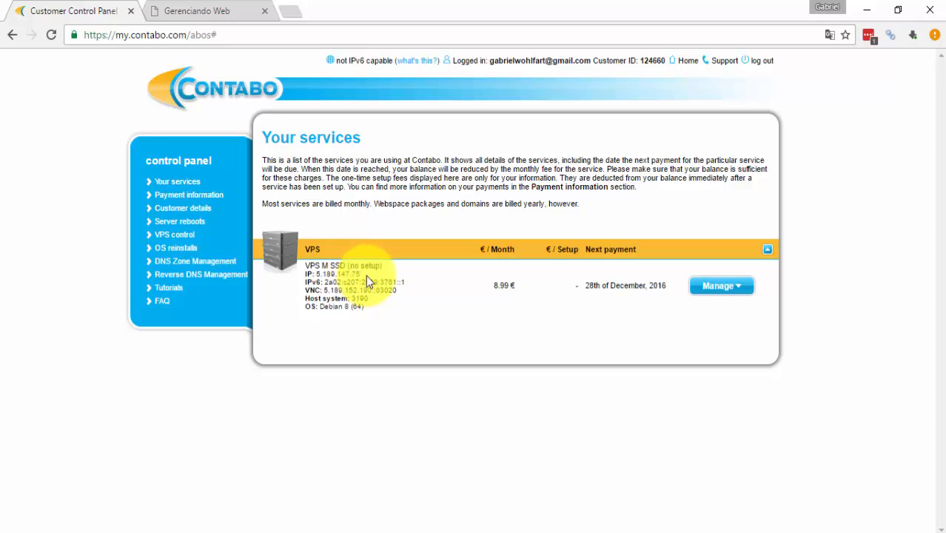
drag(360, 274, 323, 275)
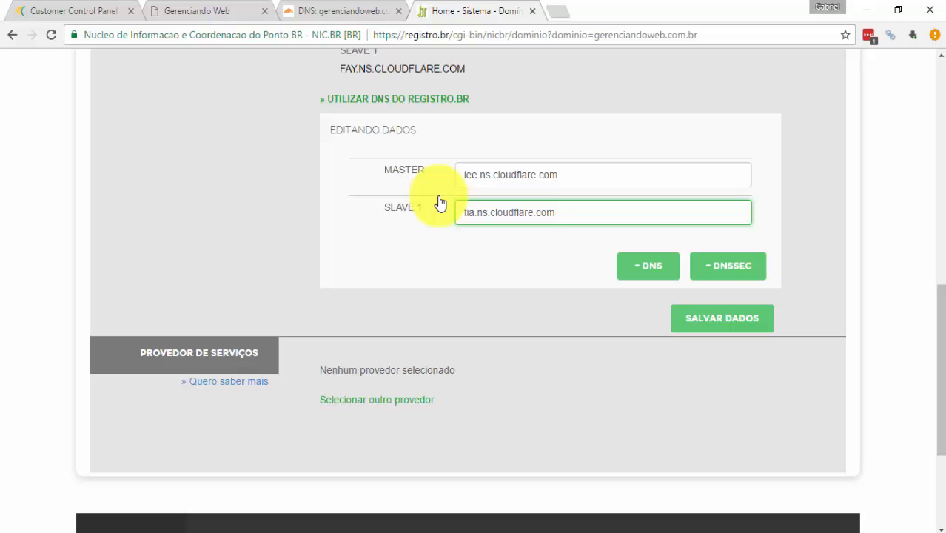
Select the MASTER and SLAVE 1 values to verify lee.ns.cloudflare.com and tia.ns.cloudflare.com
drag(464, 176, 567, 186)
click(569, 207)
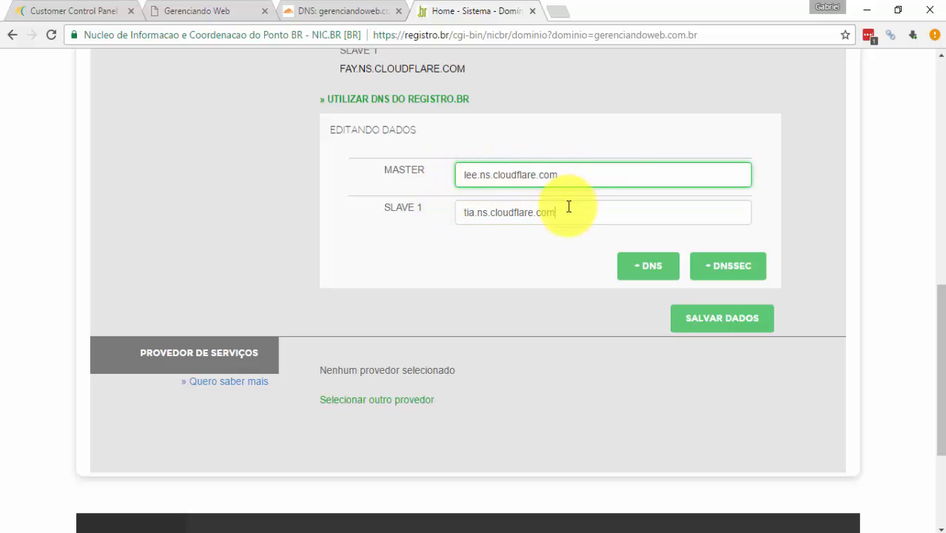
triple_click(569, 207)
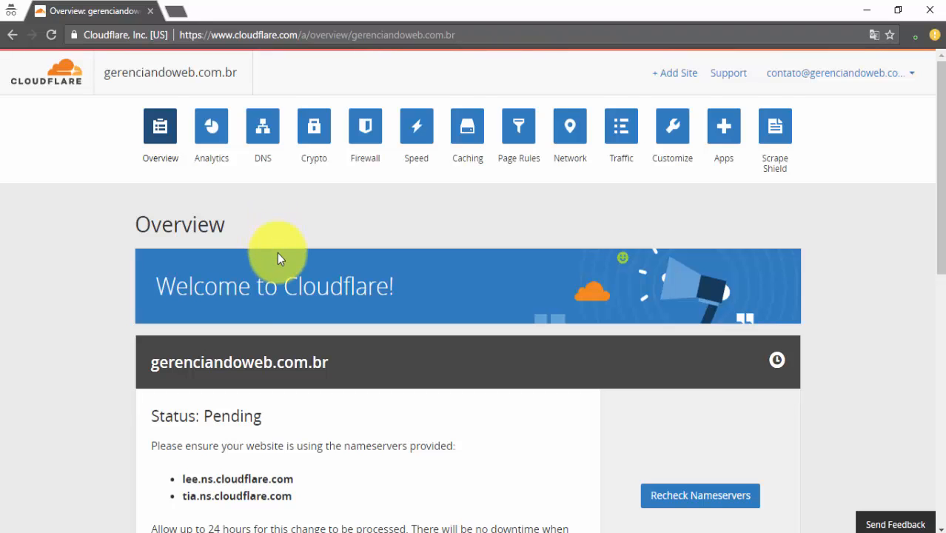
Select gerenciandoweb.com.br in the Overview page's address bar to copy it
scroll(293, 303, down, 5)
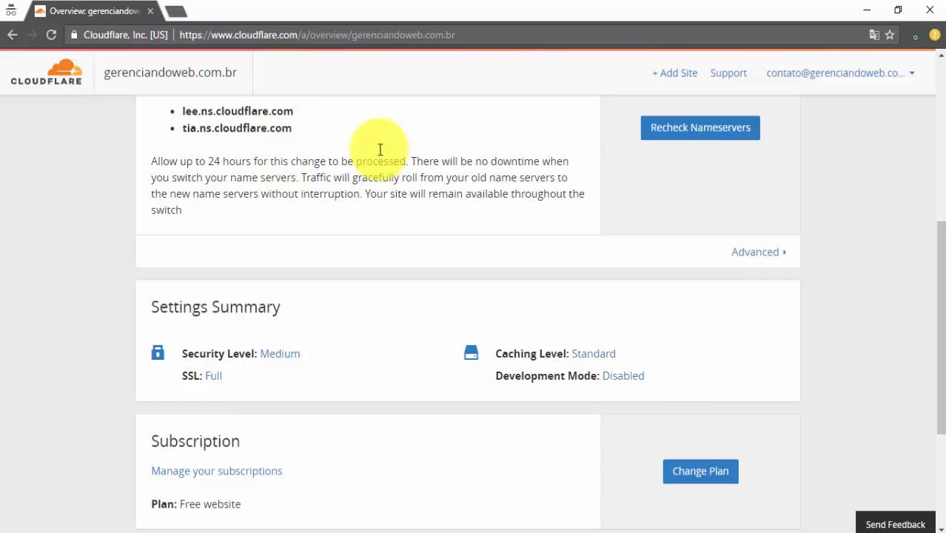
drag(477, 38, 358, 40)
key(ctrl+c)
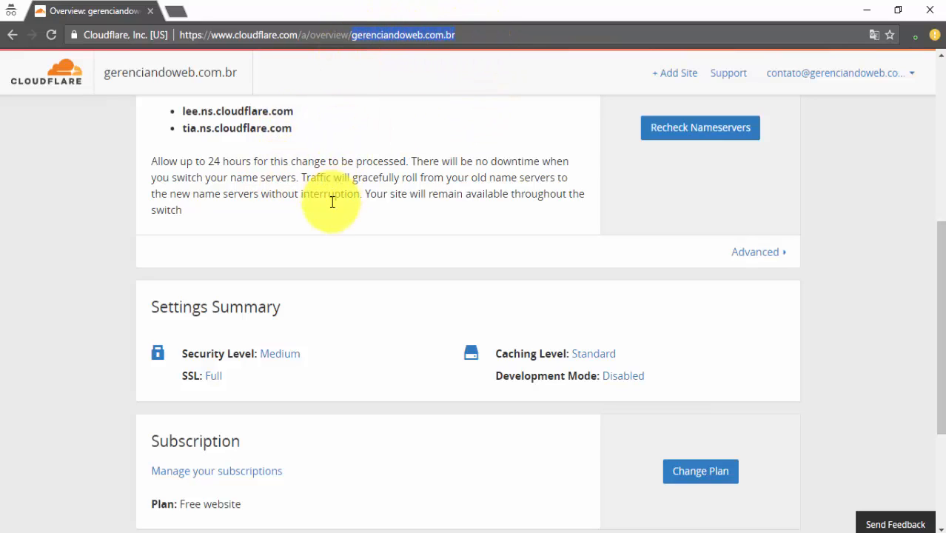
scroll(327, 213, down, 1)
scroll(327, 215, up, 5)
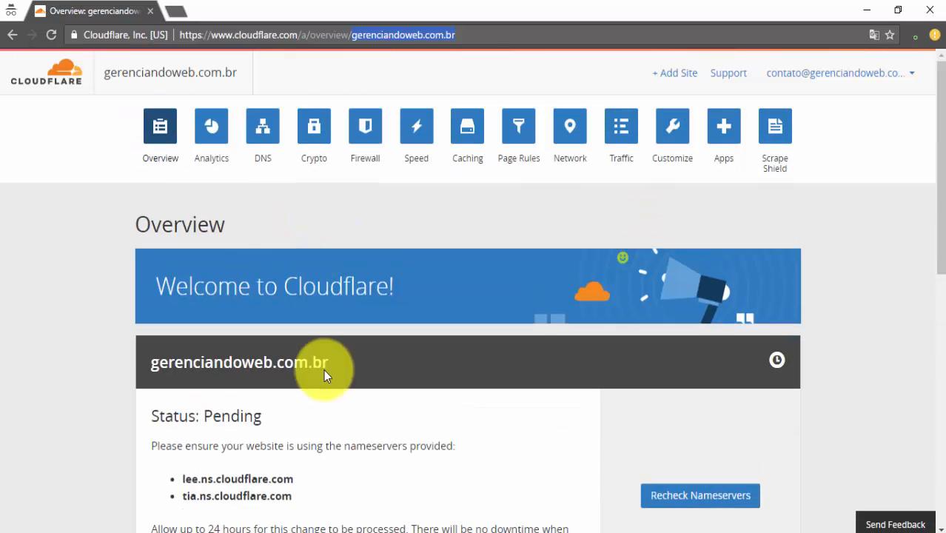
Load gerenciandoweb.com.br in a new incognito tab, getting ERR_CONNECTION_REFUSED
click(175, 13)
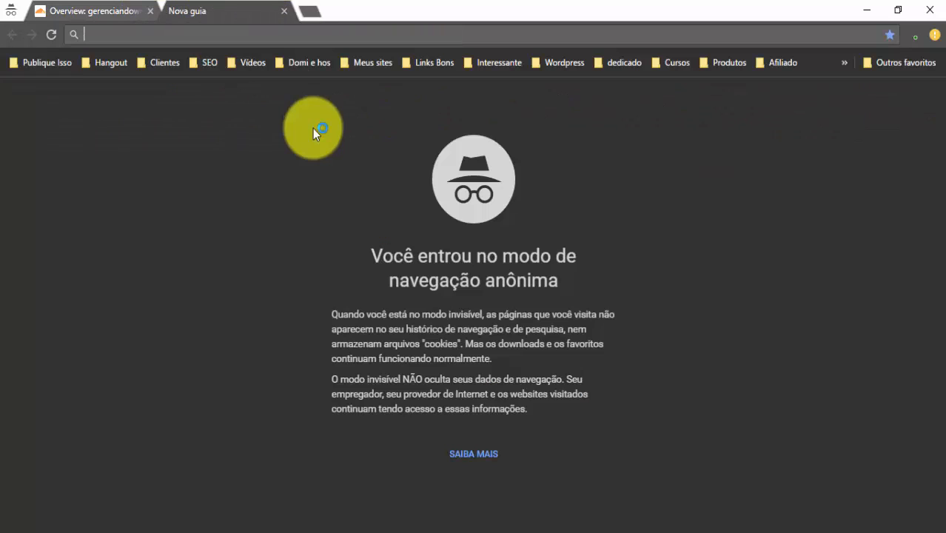
key(ctrl+v)
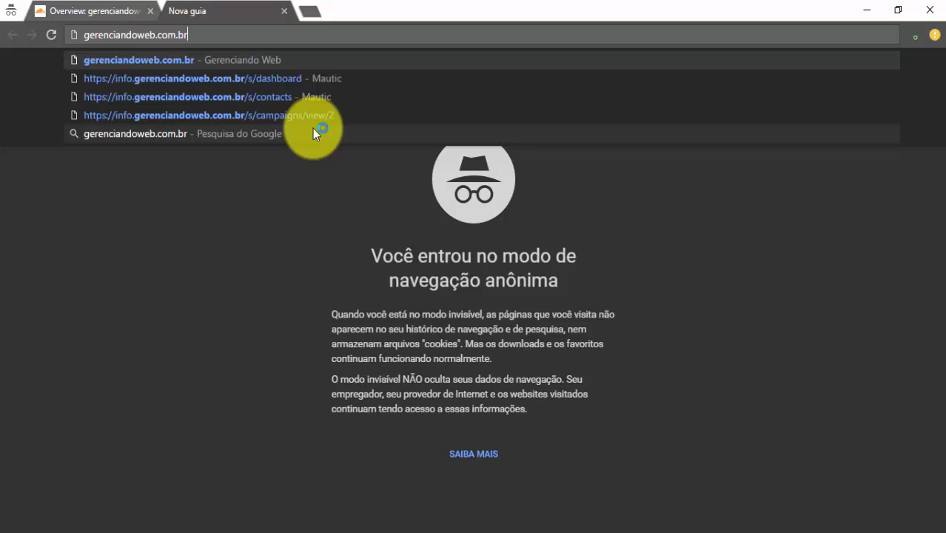
key(Return)
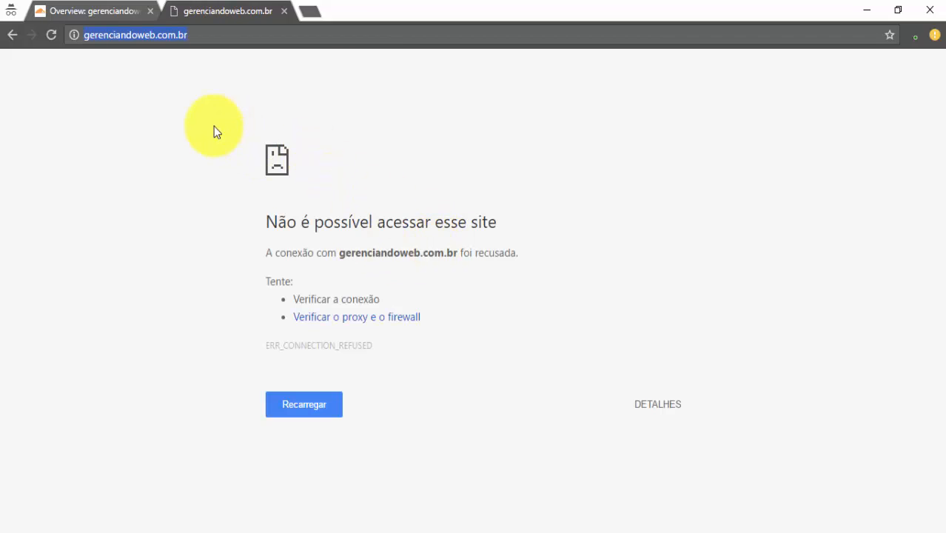
Confirm on Cloudflare's DNS page that the A record points to 5.189.147.75, then revisit the failing tab
click(111, 12)
scroll(275, 265, down, 3)
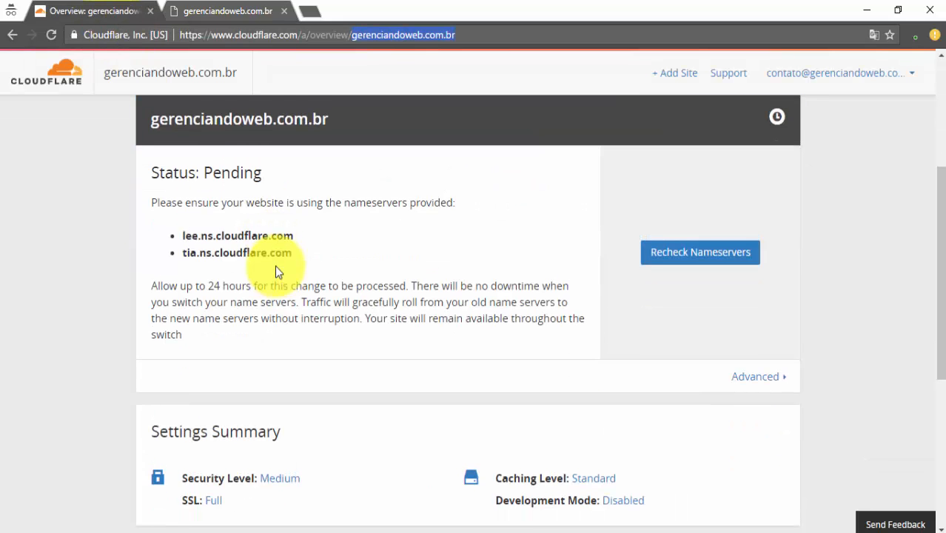
scroll(275, 265, up, 3)
click(263, 133)
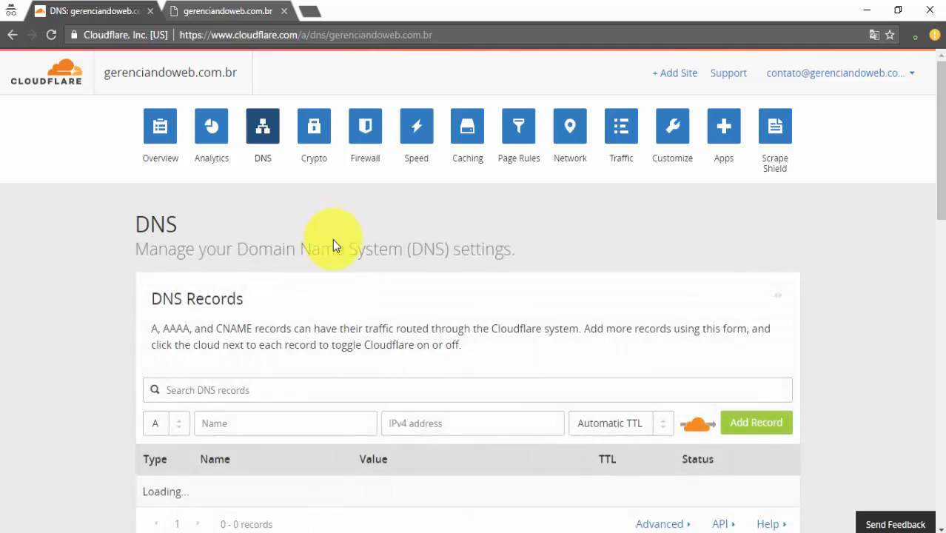
scroll(342, 277, down, 3)
drag(469, 276, 377, 280)
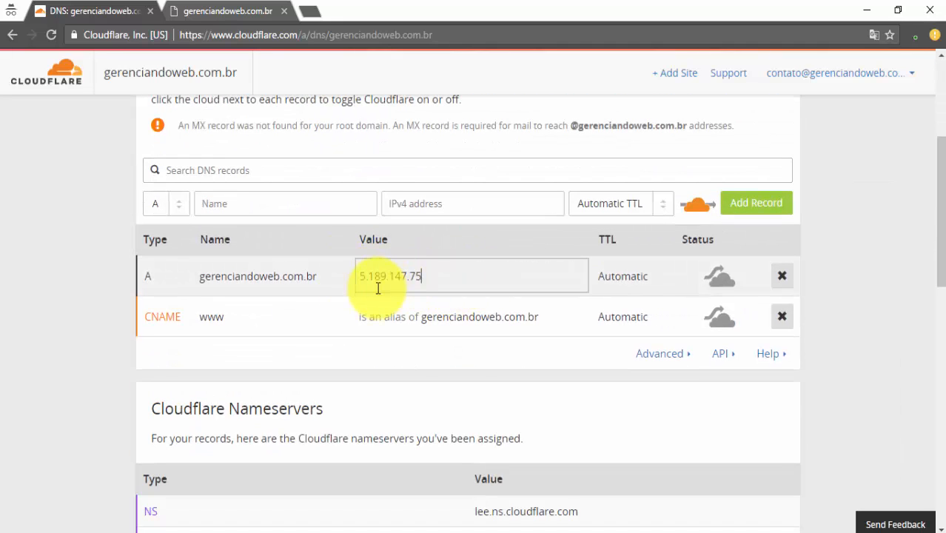
drag(436, 281, 361, 279)
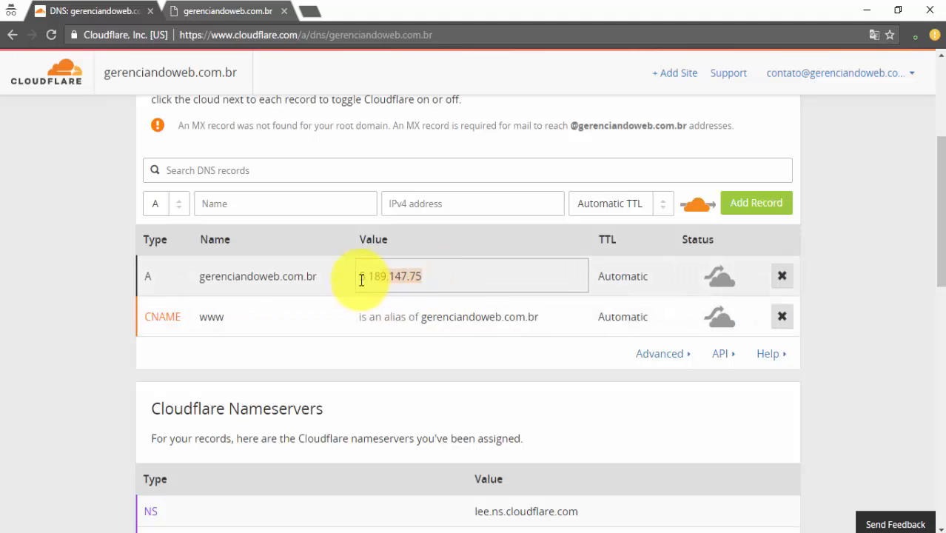
click(222, 11)
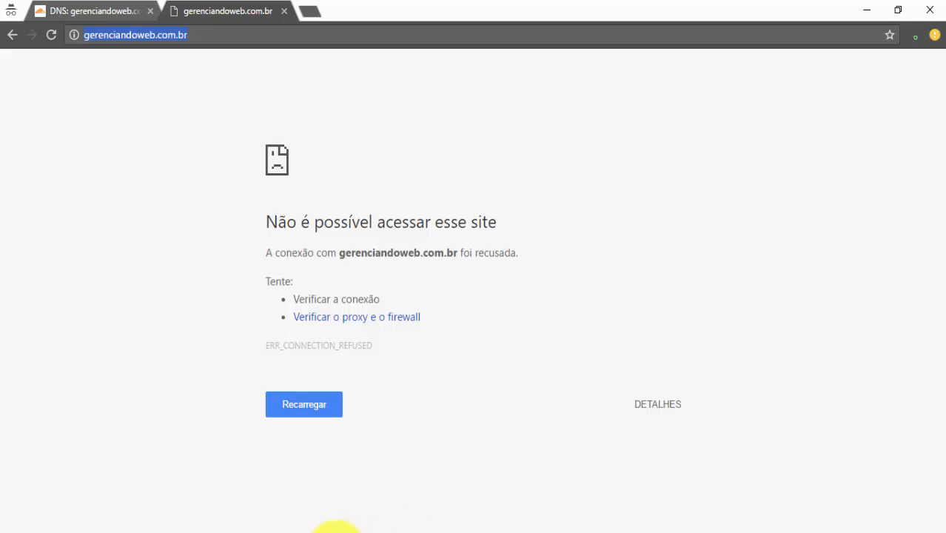
mouse_move(329, 528)
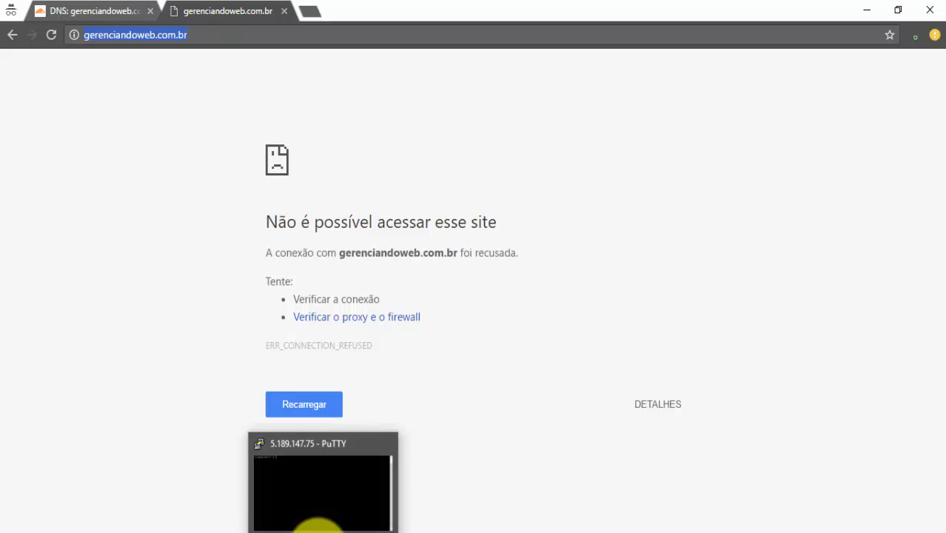
In the PuTTY session, enter 'ee site create gerenciandoweb.com.br --wpfc' at the root prompt without running it
click(318, 508)
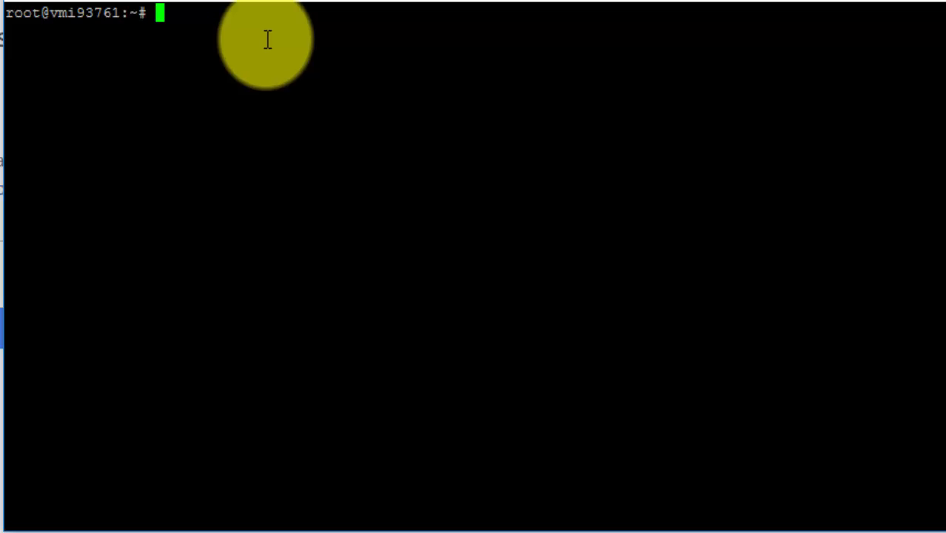
text(ee site create)
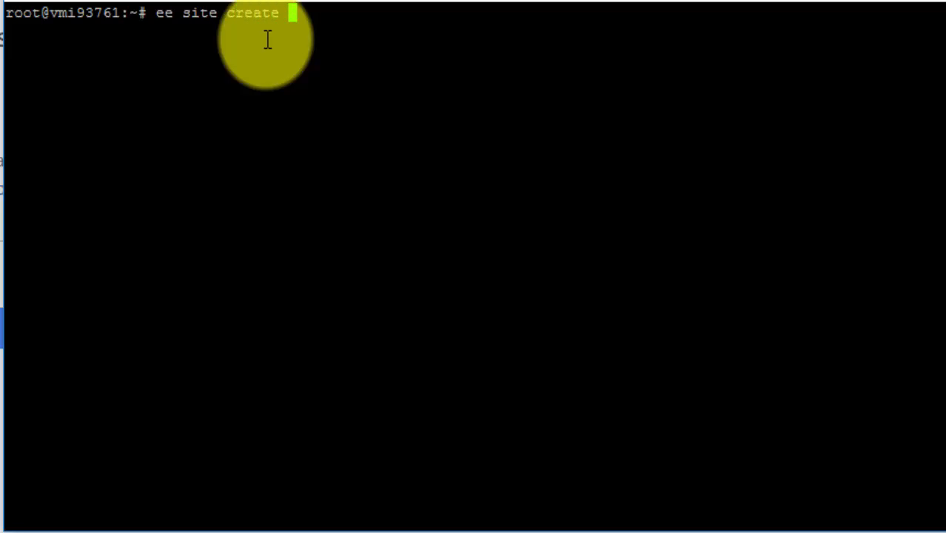
text(geren)
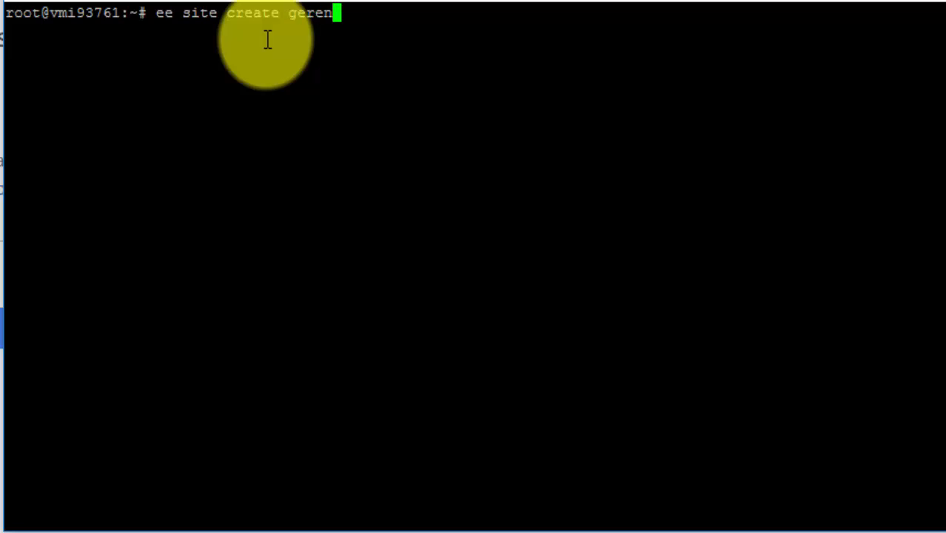
text(ciandowe)
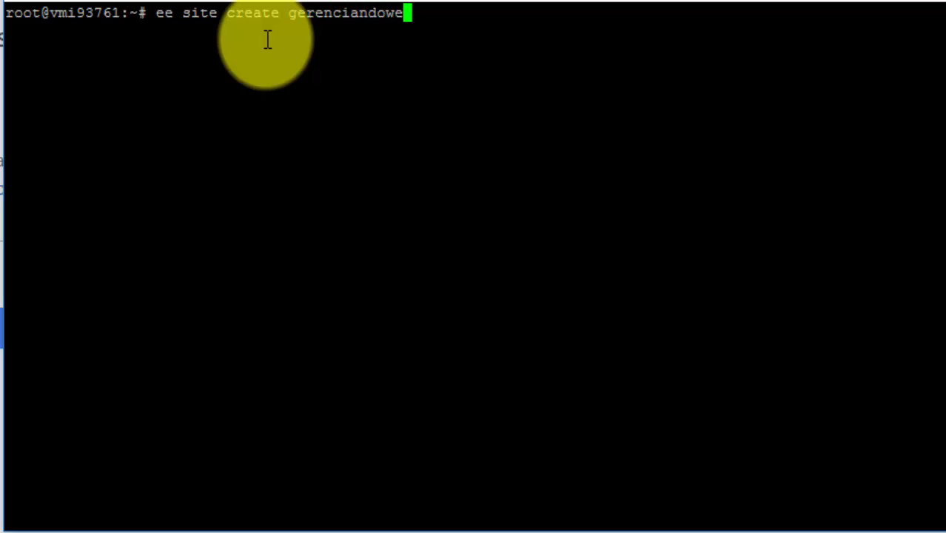
text(b.com.br )
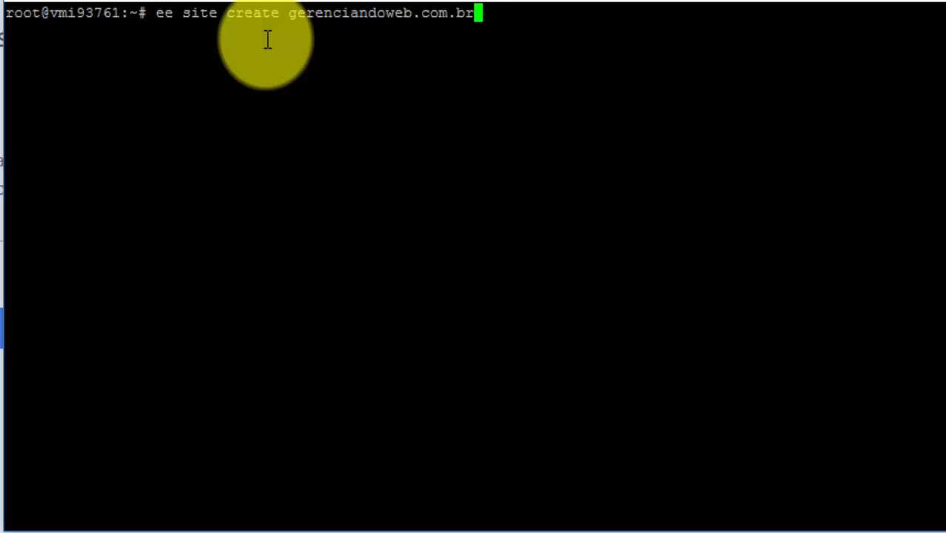
text(--wp)
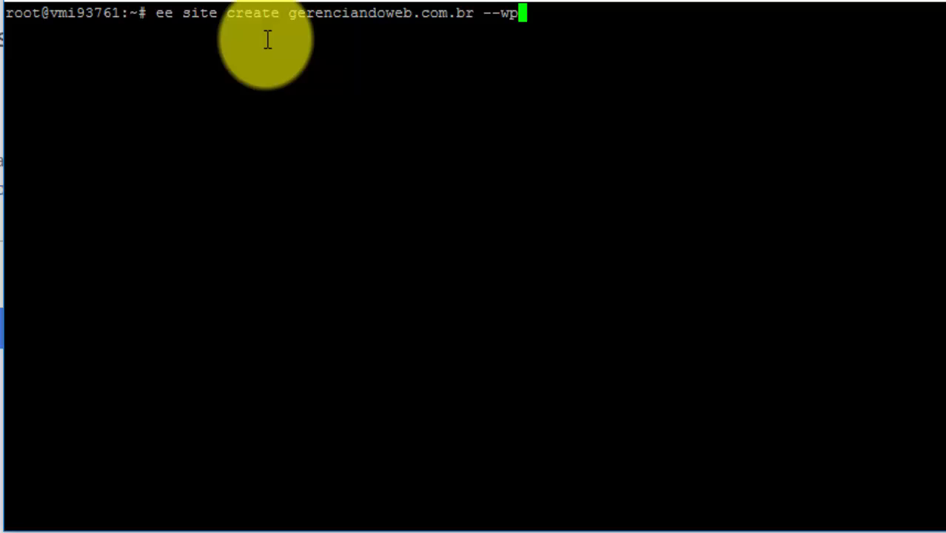
text(fc)
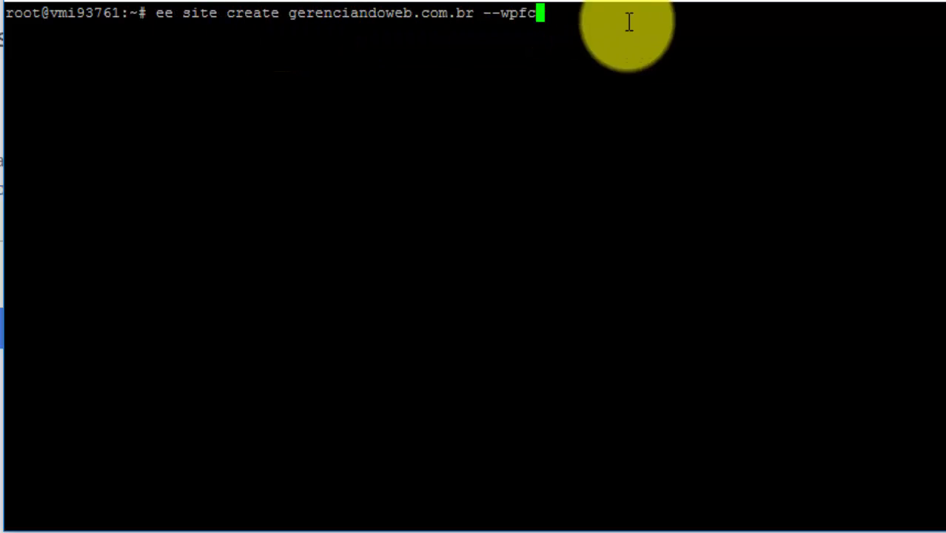
Run the ee site create command and wait until gerenciandoweb.com.br reports 'Successfully created site'
key(Return)
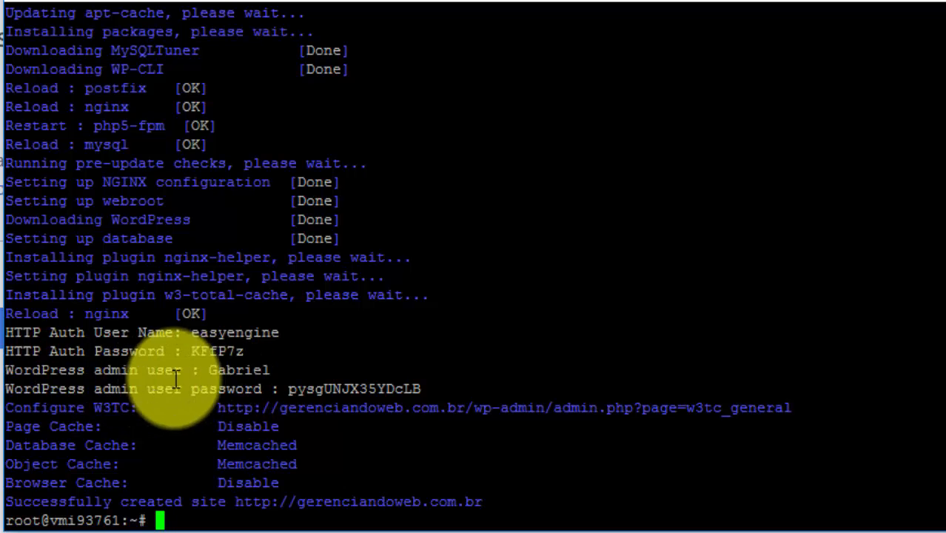
Copy the generated admin password and reload gerenciandoweb.com.br in Chrome to confirm it loads
drag(209, 371, 419, 389)
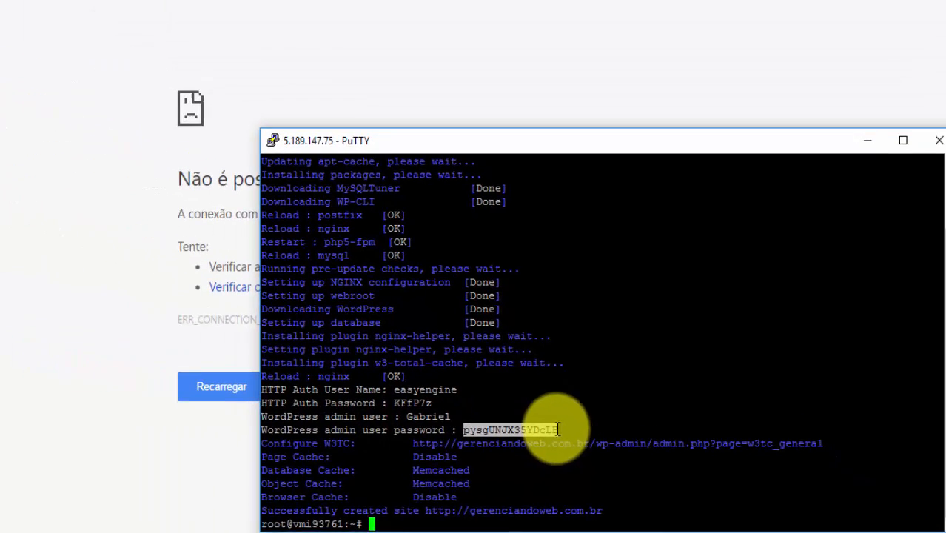
click(266, 36)
key(Return)
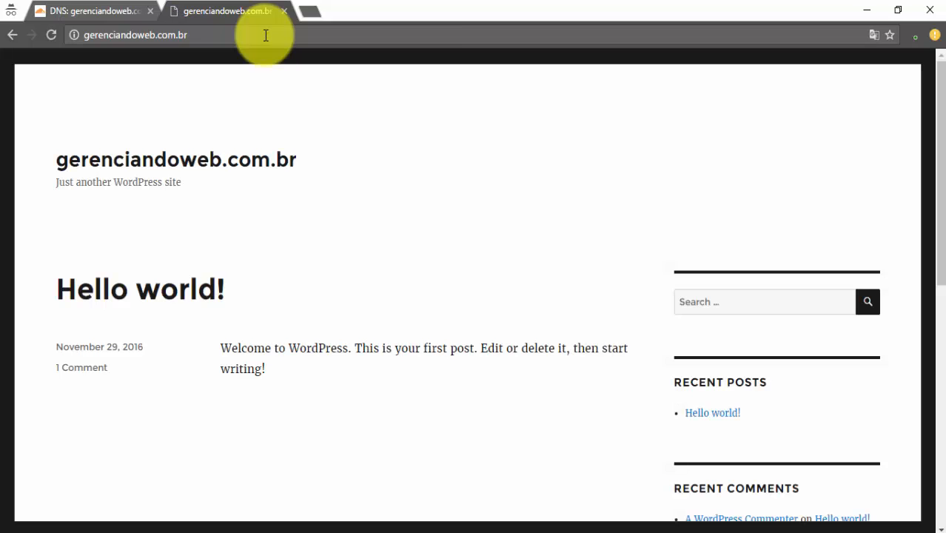
Go to gerenciandoweb.com.br/wp-admin to reach the WordPress login page
click(212, 35)
text(/)
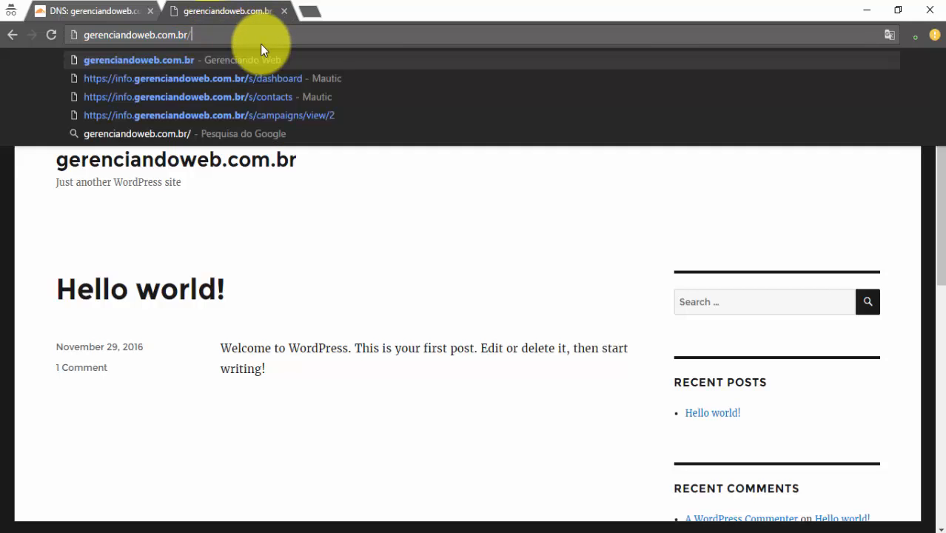
text(wp-a)
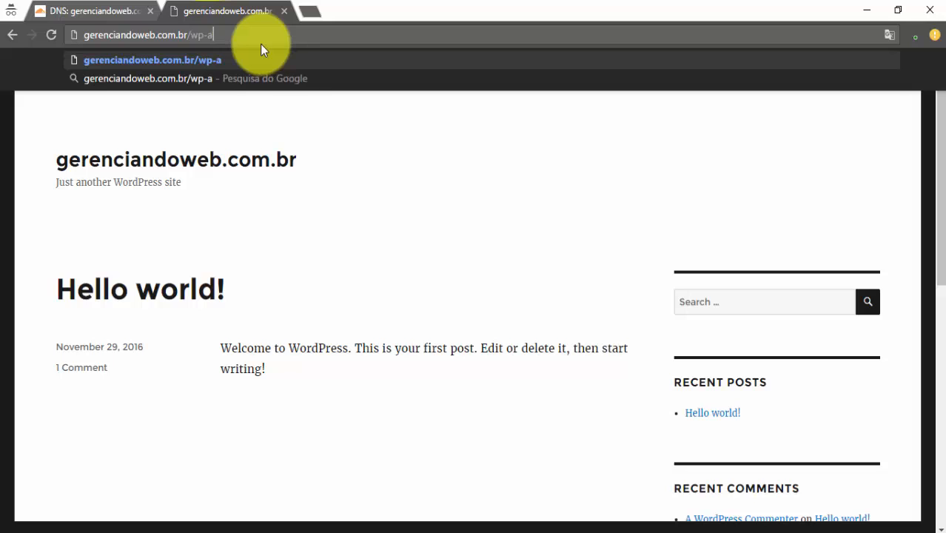
text(dmin)
key(Return)
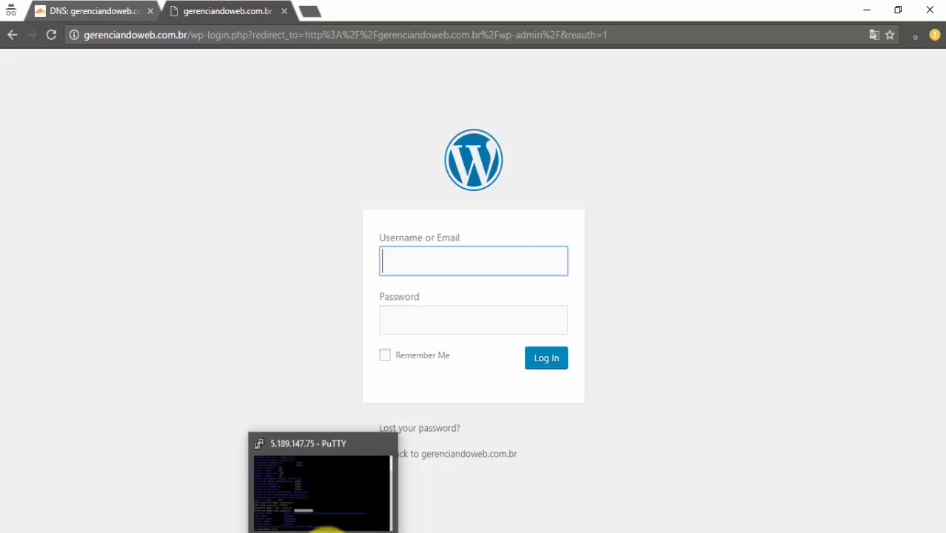
Log in with the admin username from the install log and the copied password, with Remember Me ticked
click(323, 532)
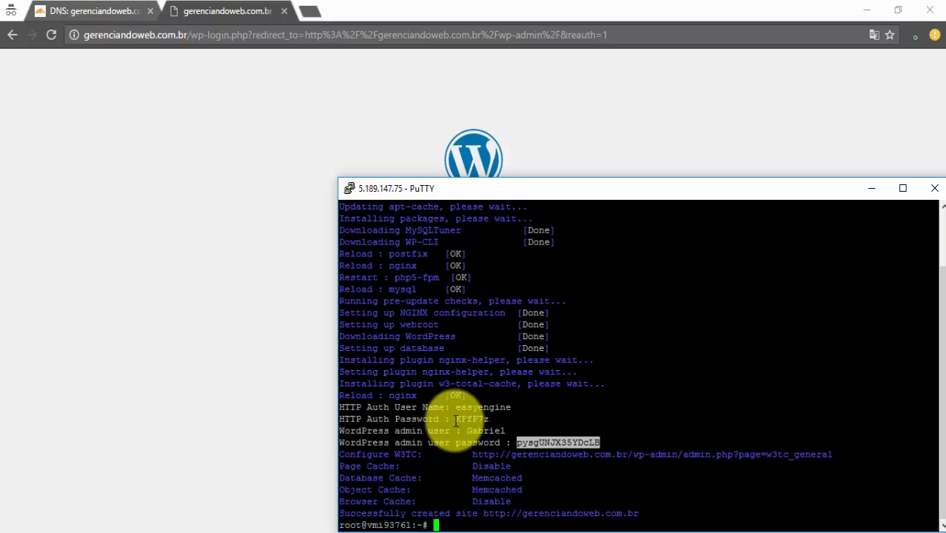
drag(465, 431, 600, 444)
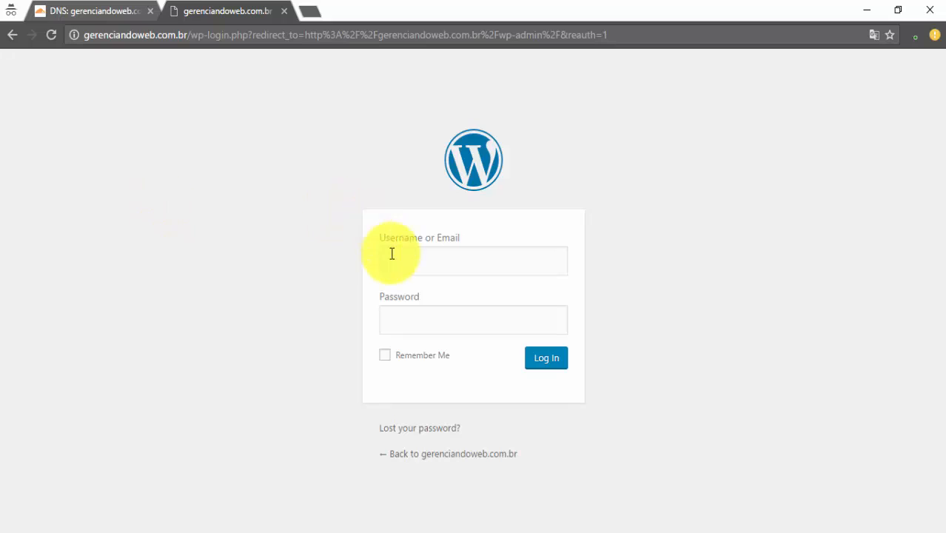
click(412, 257)
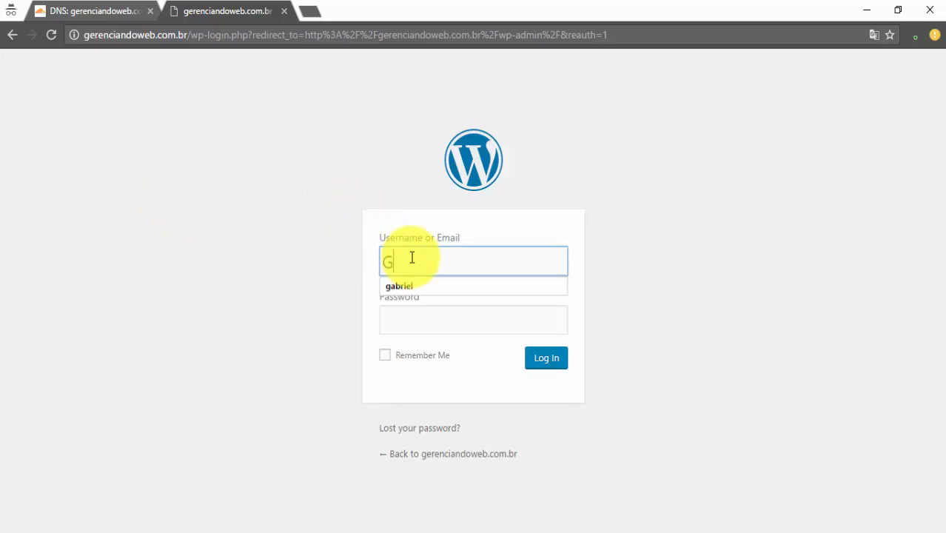
text(Gabriel)
key(Tab)
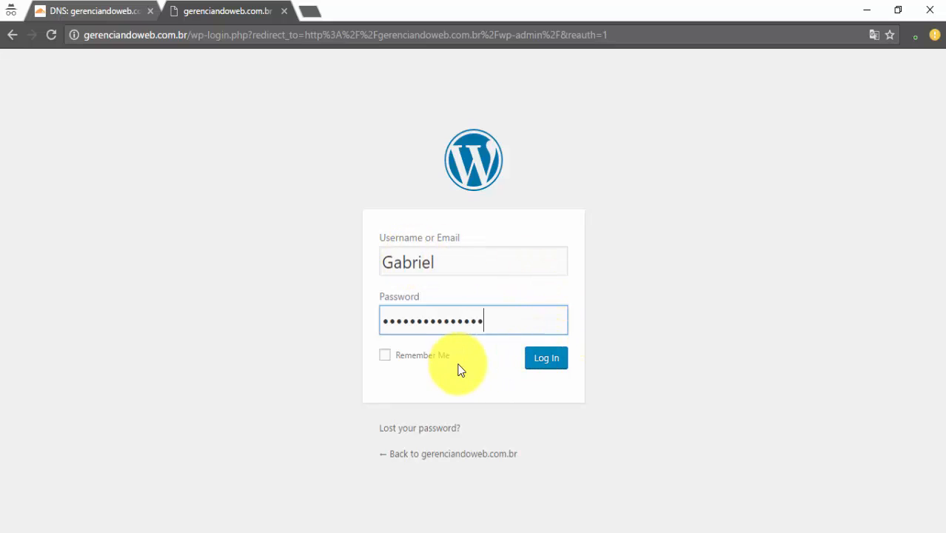
click(408, 362)
double_click(408, 362)
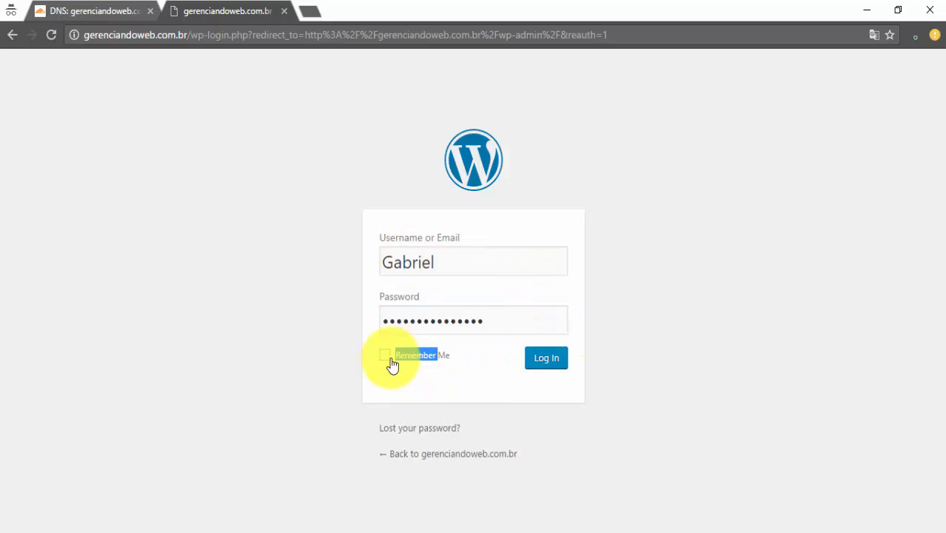
click(389, 362)
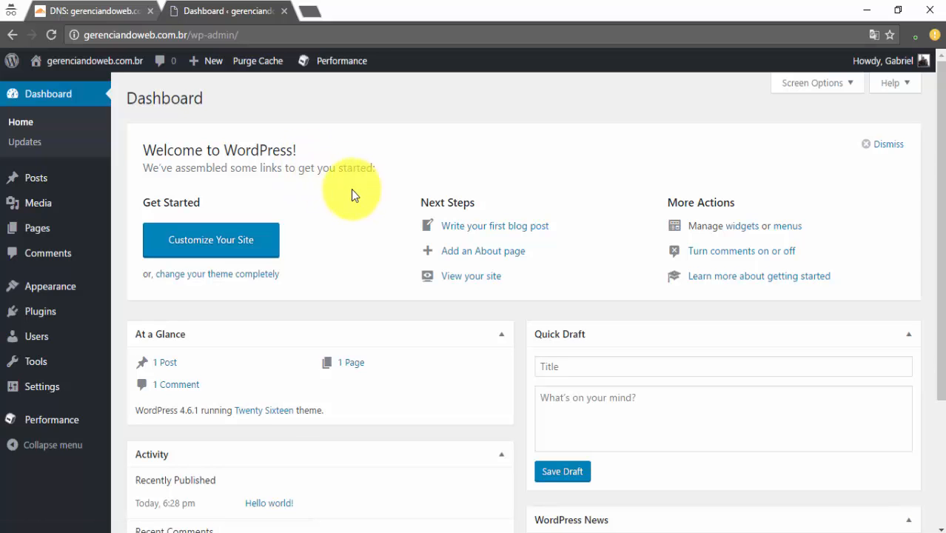
Open the live site in its own tab from the admin bar and select its full address
scroll(345, 189, down, 2)
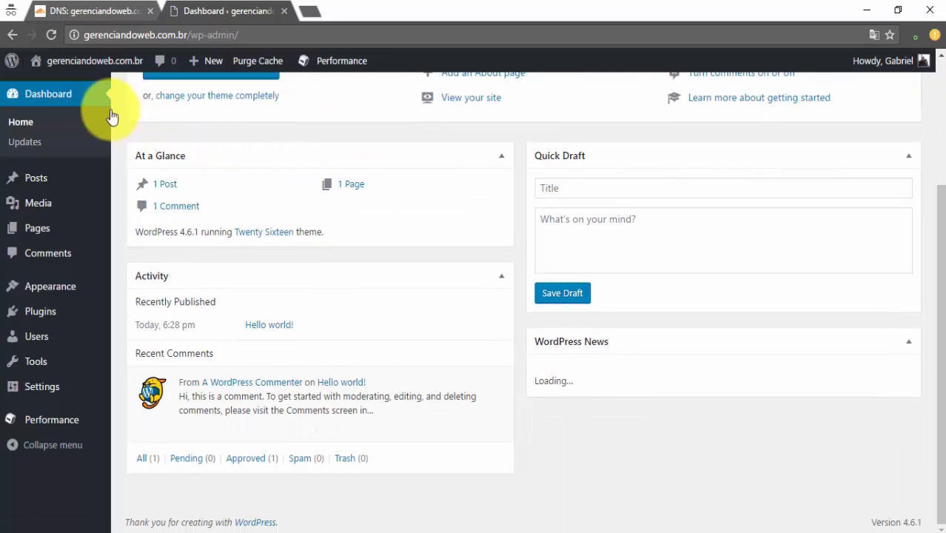
mouse_move(34, 293)
mouse_move(64, 64)
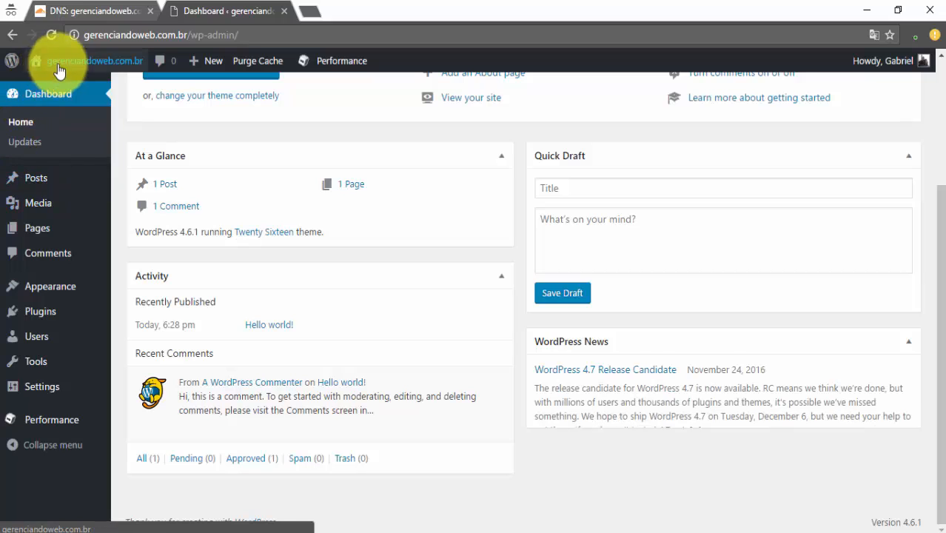
middle_click(98, 88)
click(369, 10)
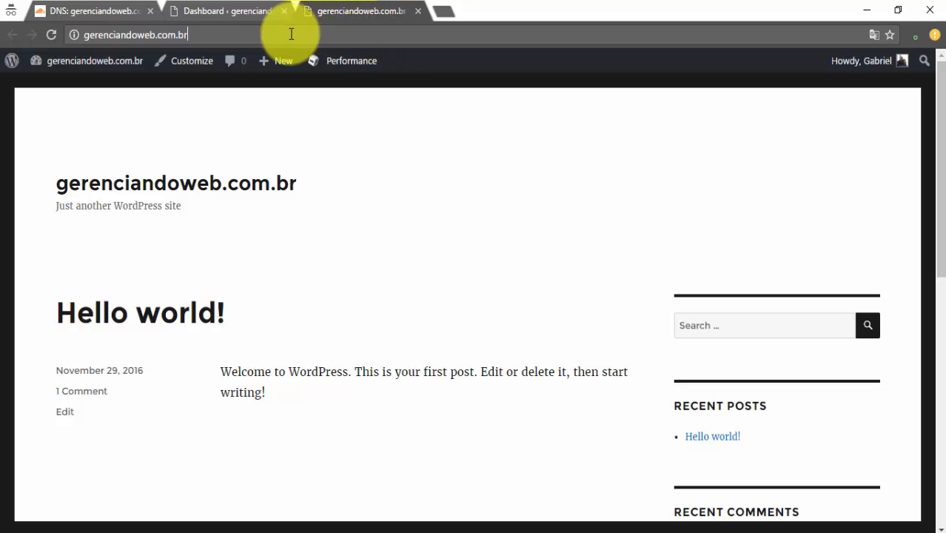
drag(291, 34, 79, 39)
key(ctrl+c)
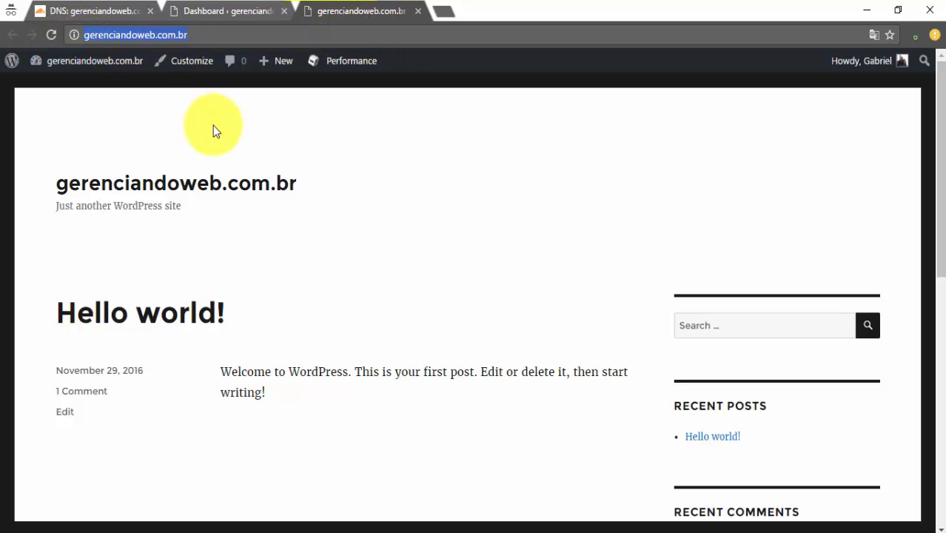
In a new tab, run PageSpeed Insights on the copied gerenciandoweb.com.br address
click(444, 11)
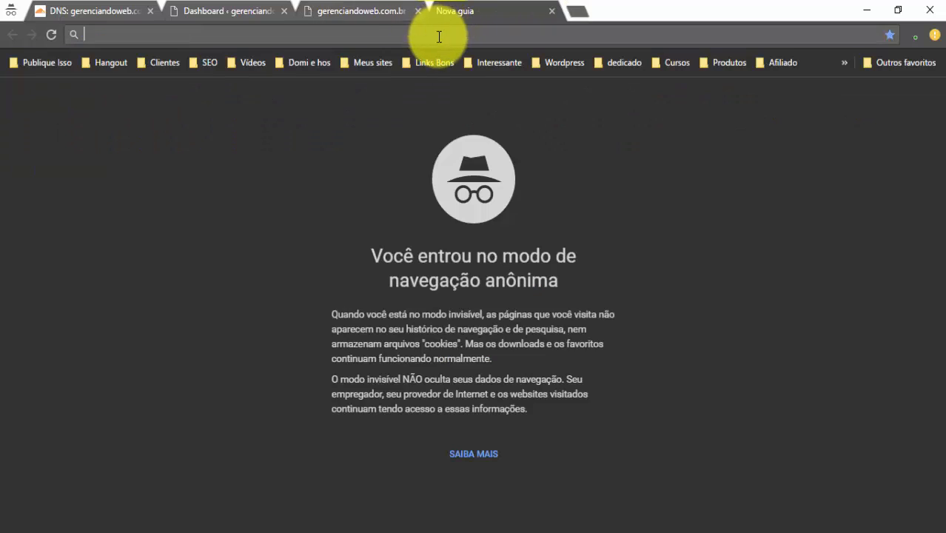
text(sped)
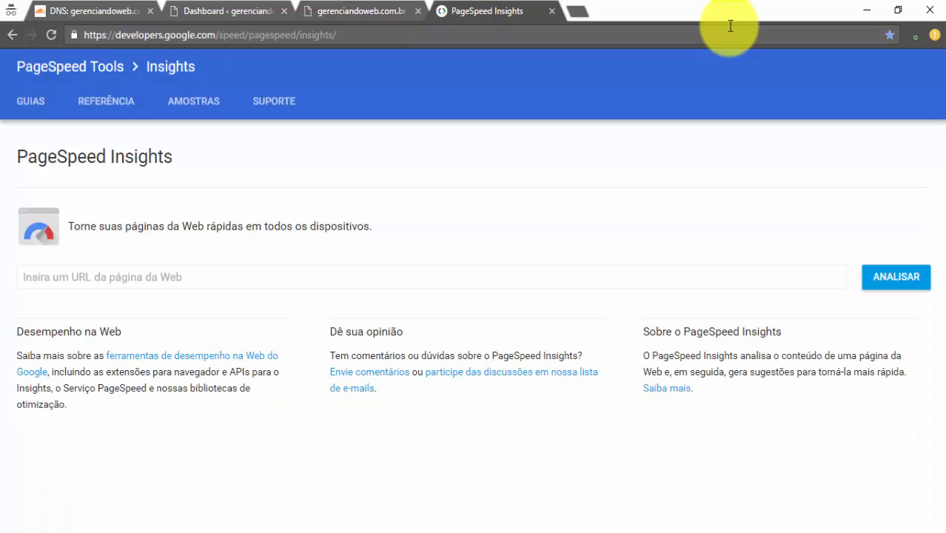
click(230, 282)
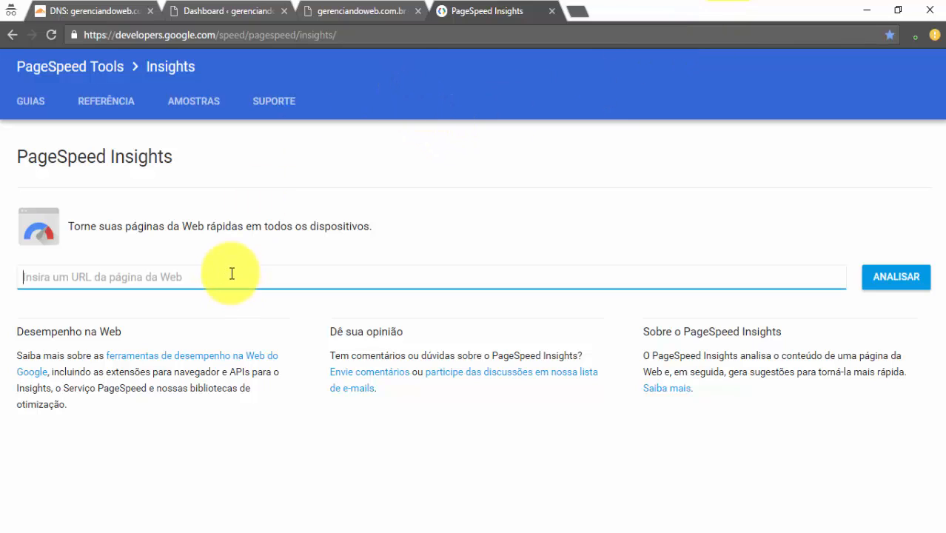
key(ctrl+v)
click(881, 280)
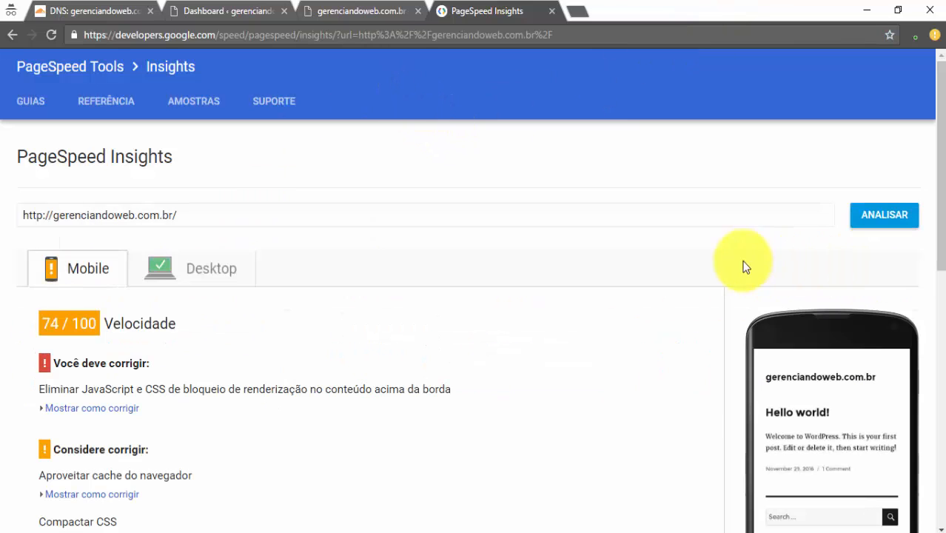
Compare the 90/100 desktop and 74/100 mobile scores, then return to the site's tab
click(186, 270)
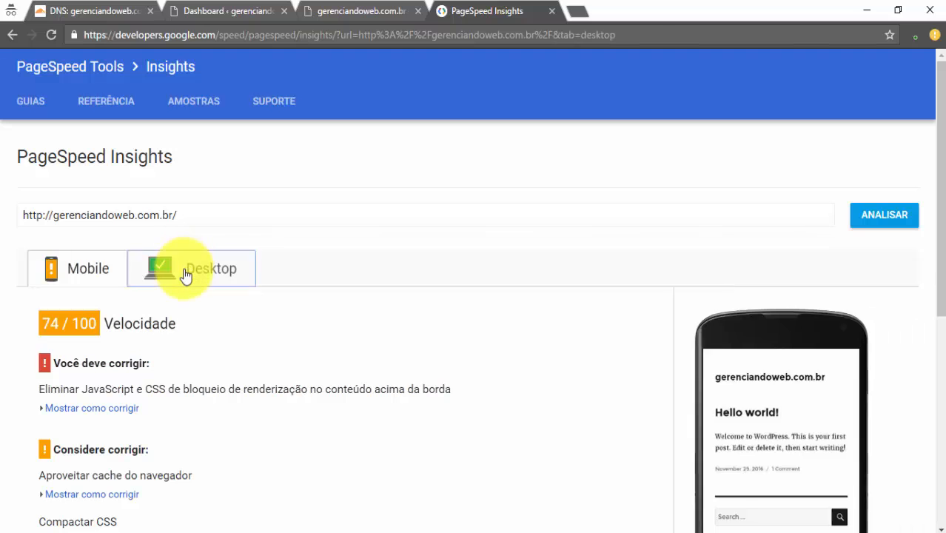
scroll(97, 289, down, 3)
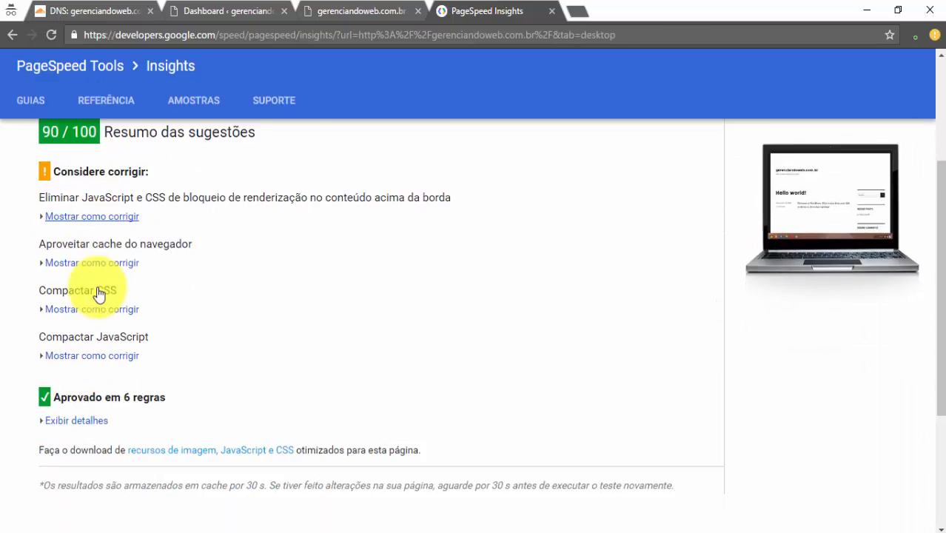
scroll(110, 307, up, 3)
click(87, 281)
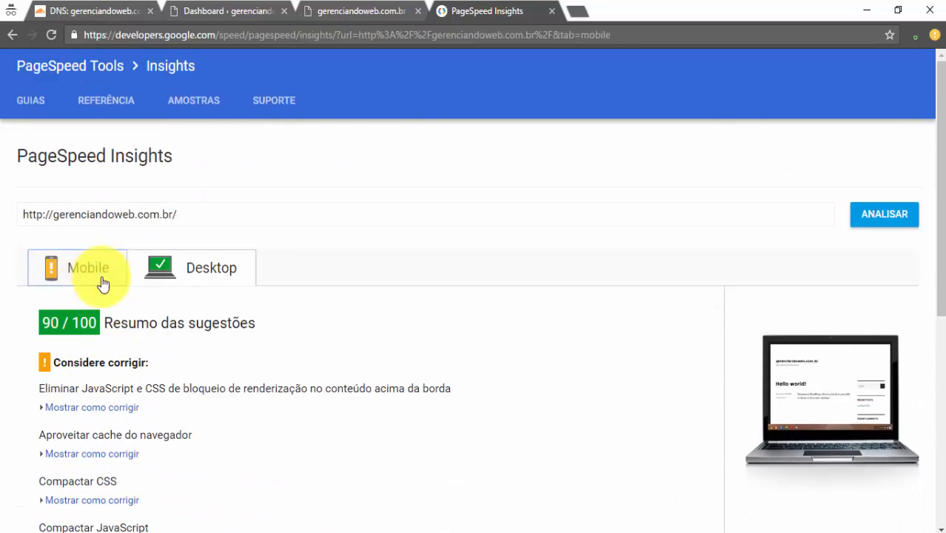
scroll(807, 376, down, 5)
scroll(302, 260, up, 5)
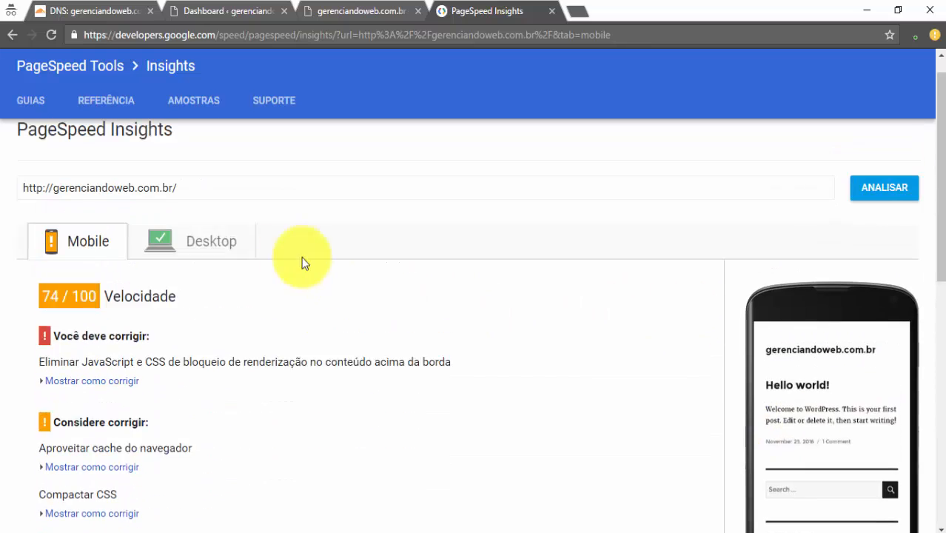
click(222, 271)
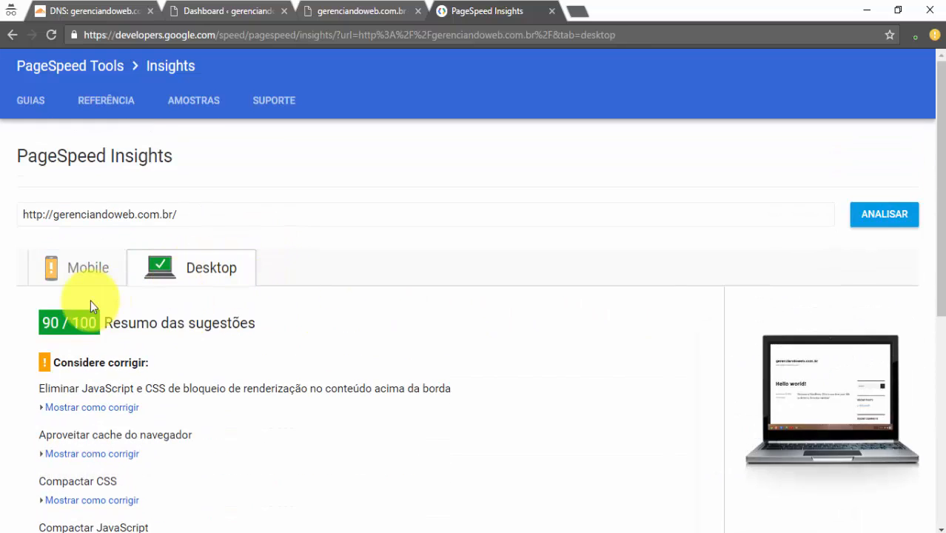
click(361, 11)
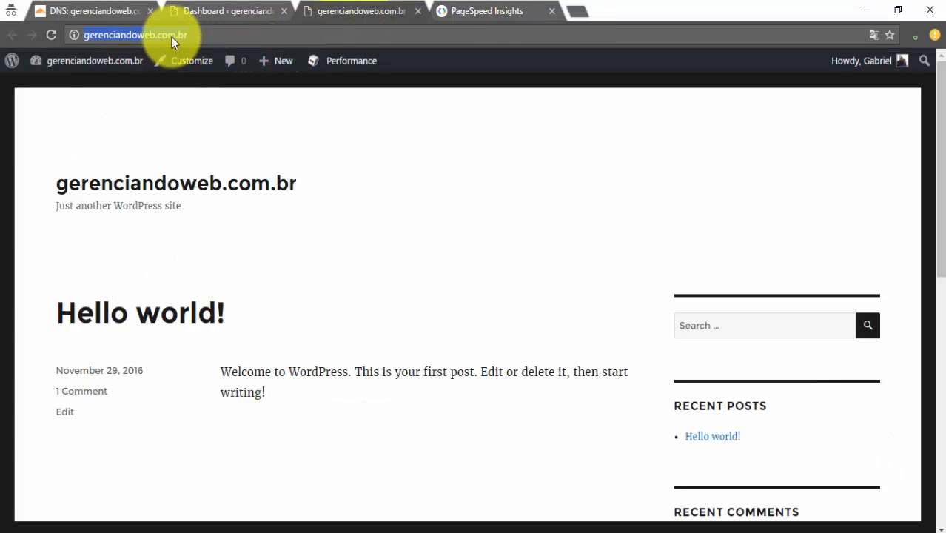
click(233, 34)
key(BackSpace)
key(BackSpace)
key(BackSpace)
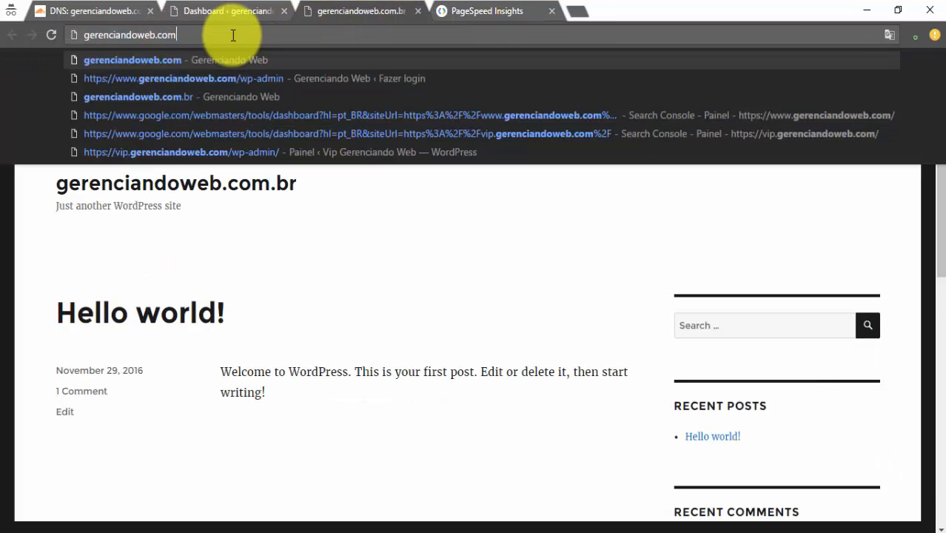
key(Return)
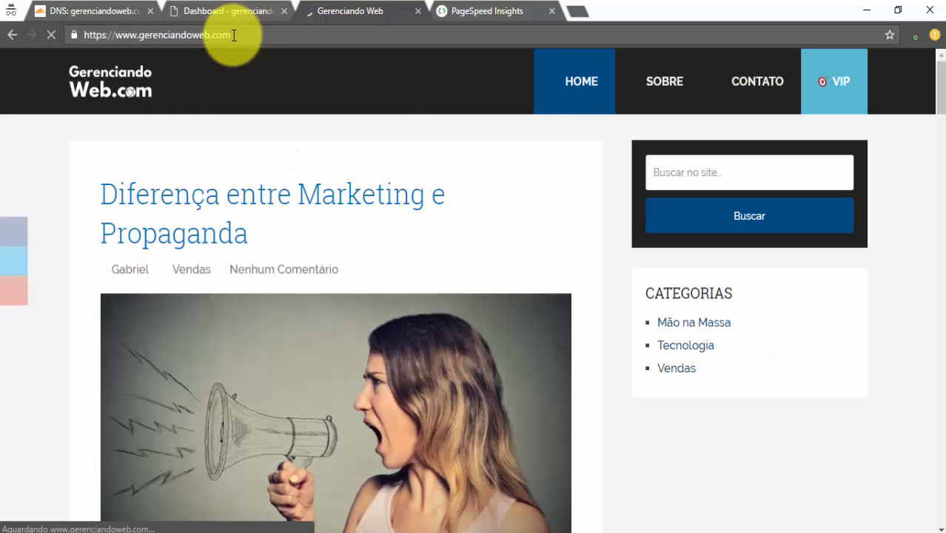
click(359, 35)
key(ctrl+c)
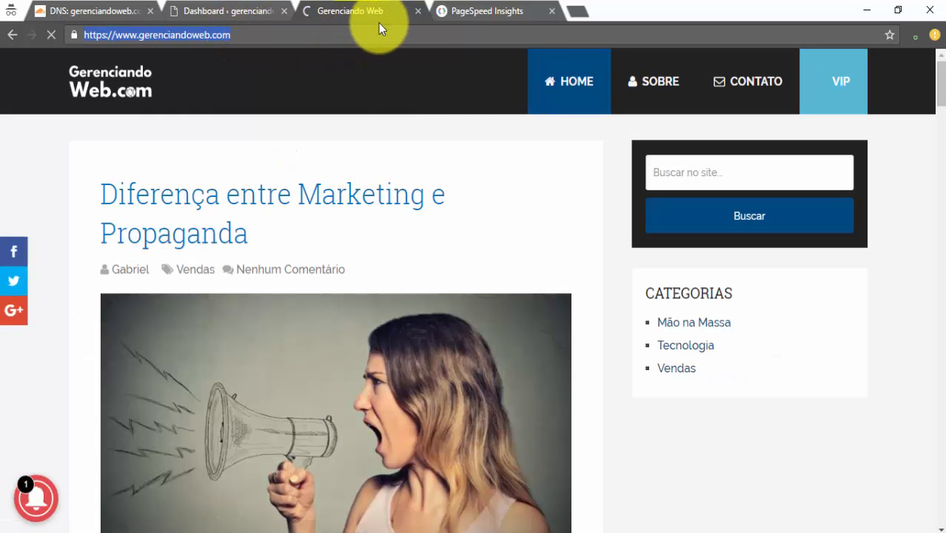
click(493, 11)
drag(243, 211, 7, 213)
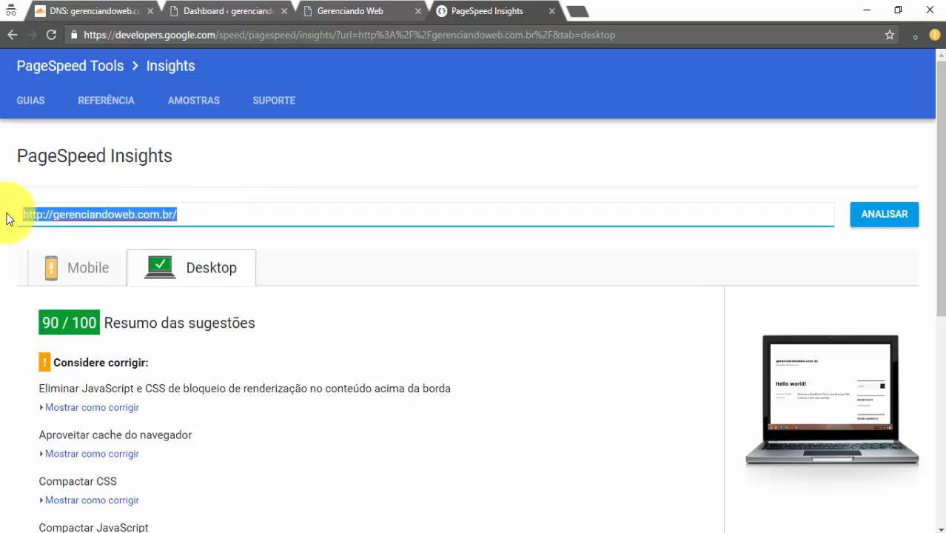
key(ctrl+v)
click(865, 215)
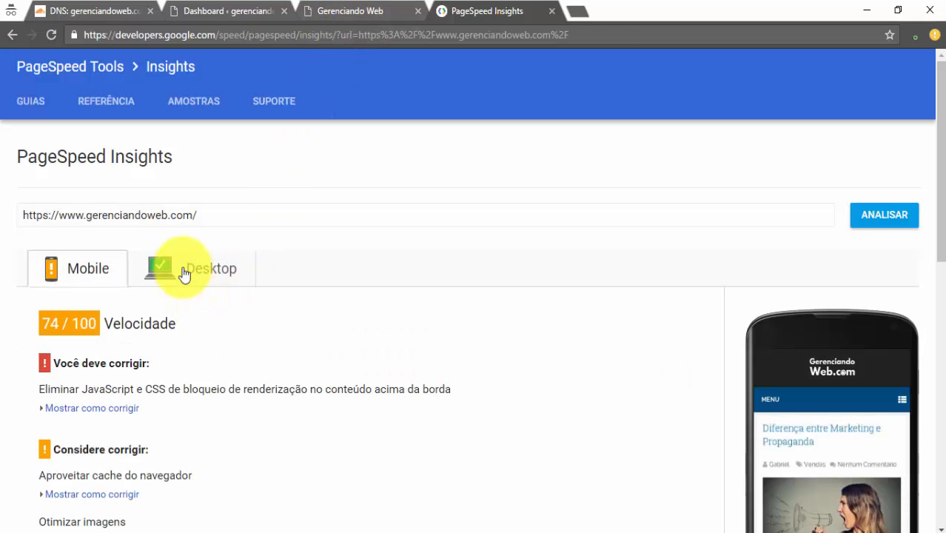
click(184, 271)
click(77, 280)
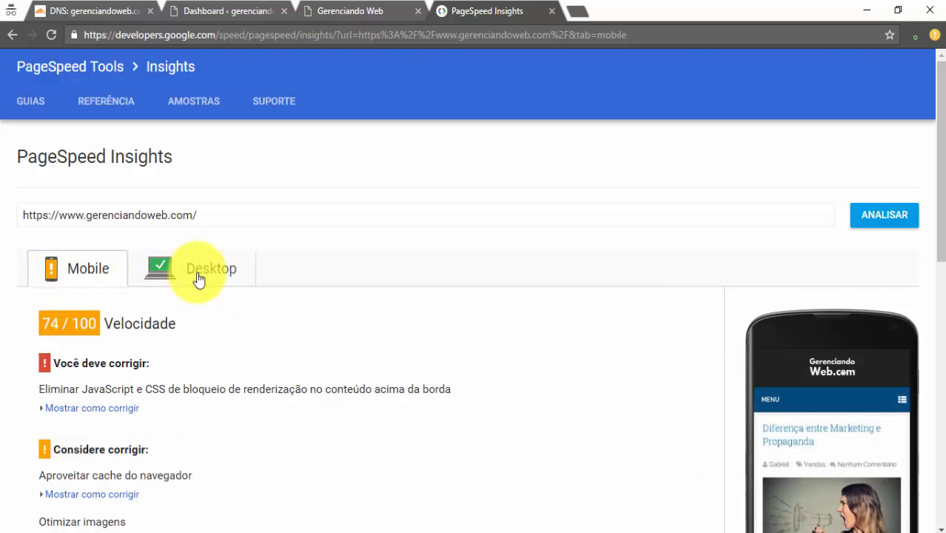
click(196, 274)
Load the new site's front page without wp-admin, copy its address, and launch Firefox
click(310, 13)
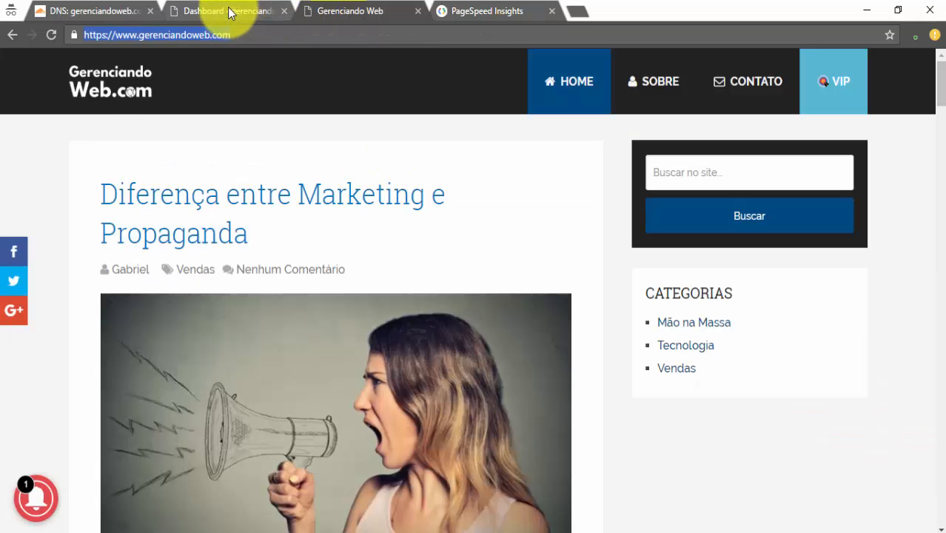
drag(191, 36, 625, 36)
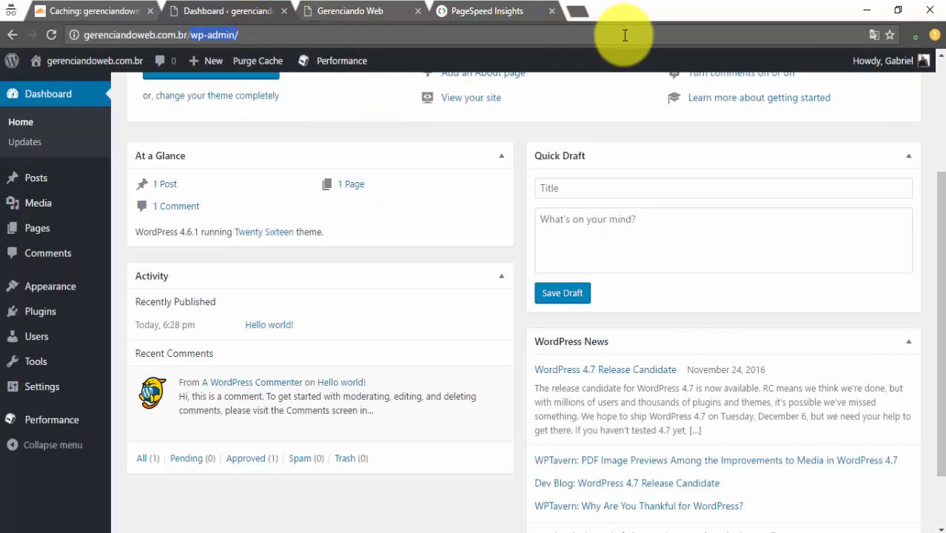
key(BackSpace)
key(Return)
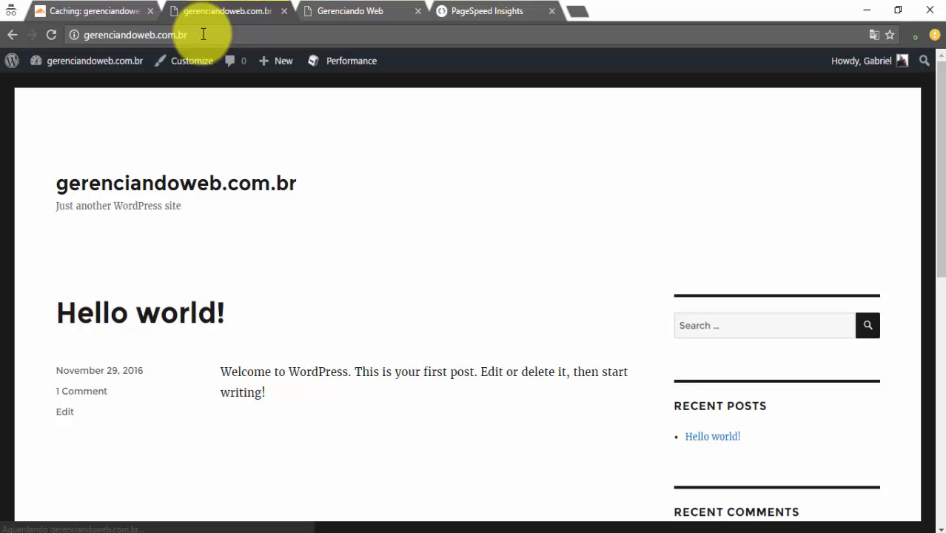
click(215, 35)
key(ctrl+c)
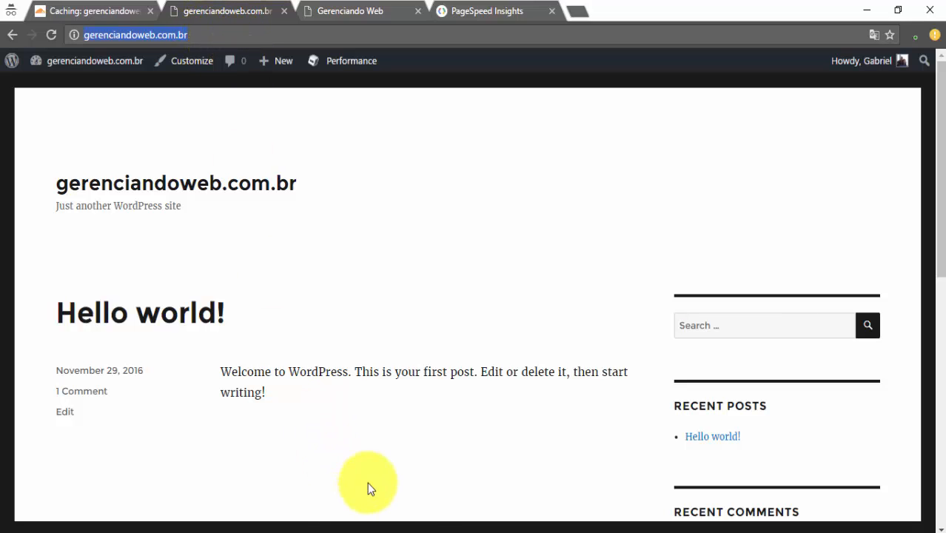
click(397, 532)
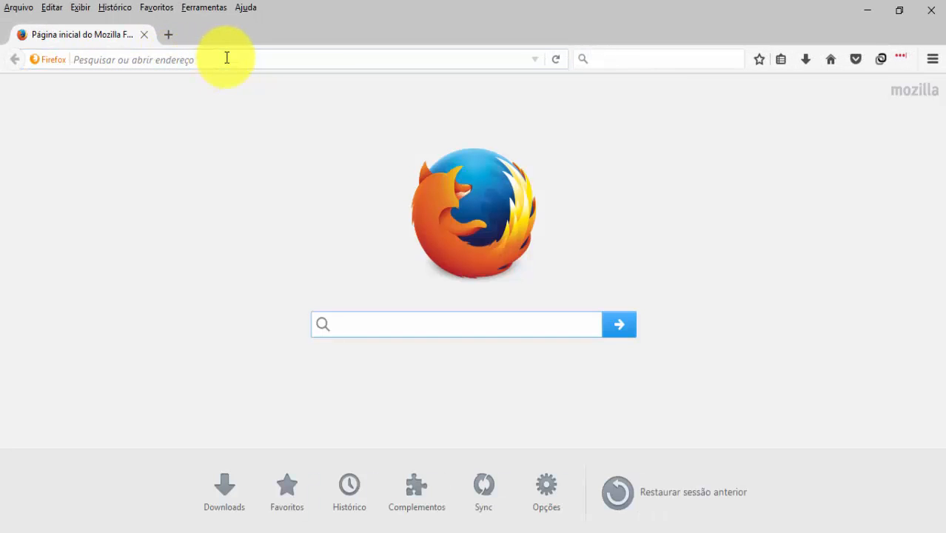
Paste the copied address into Firefox, load gerenciandoweb.com.br, and return to its home page
click(227, 58)
key(ctrl+v)
key(Return)
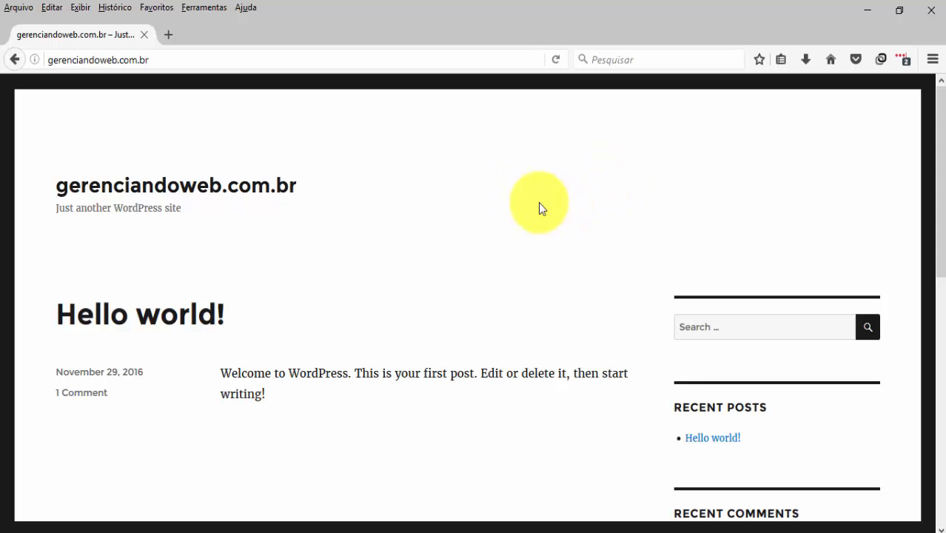
scroll(414, 220, down, 5)
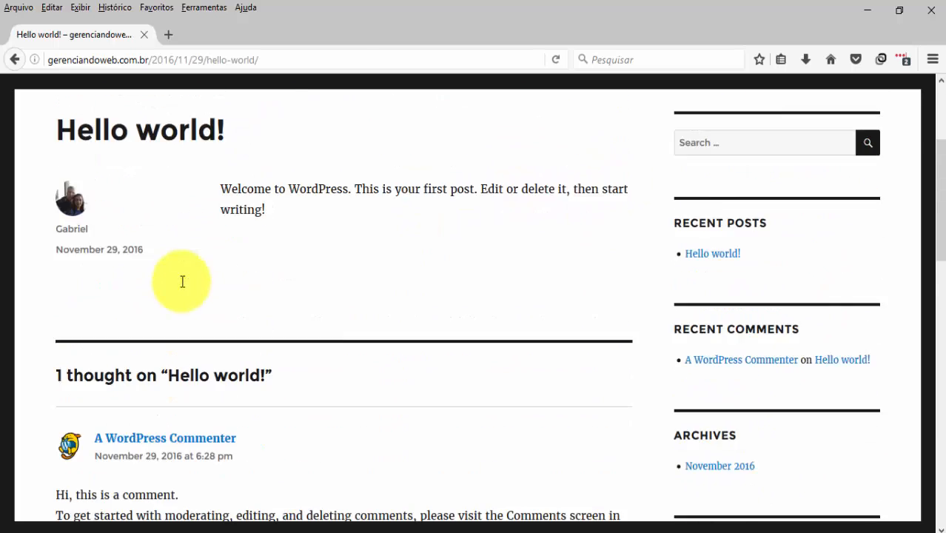
scroll(182, 280, up, 4)
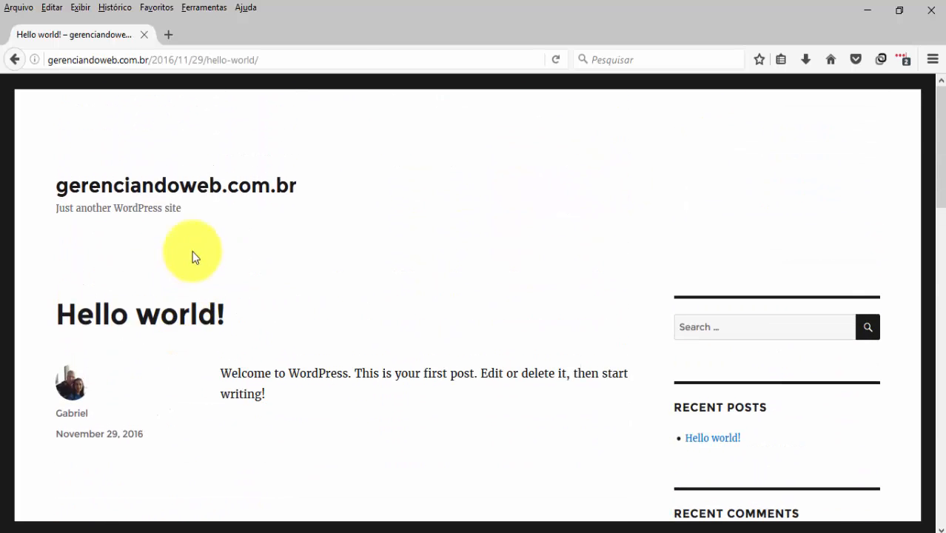
click(175, 171)
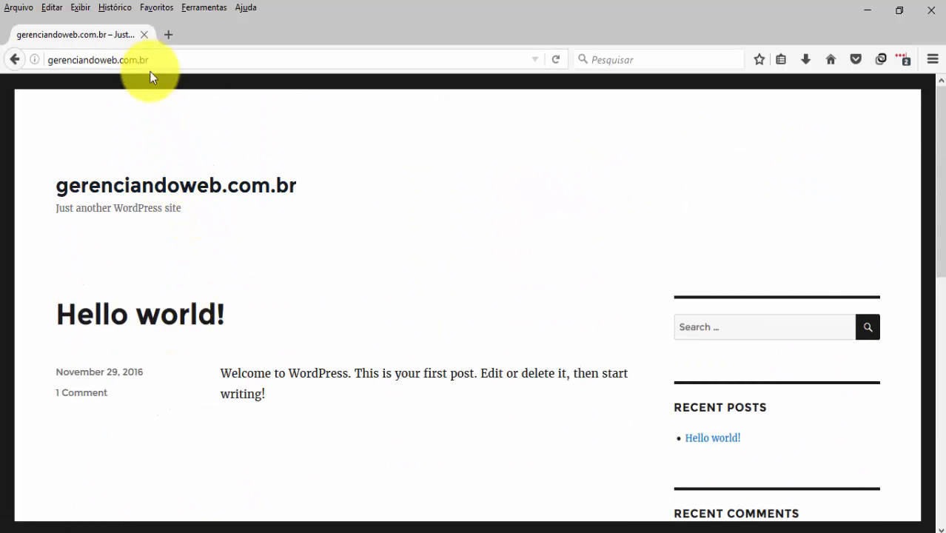
Return to the Chrome window with the Cloudflare caching and PageSpeed Insights tabs
mouse_move(355, 530)
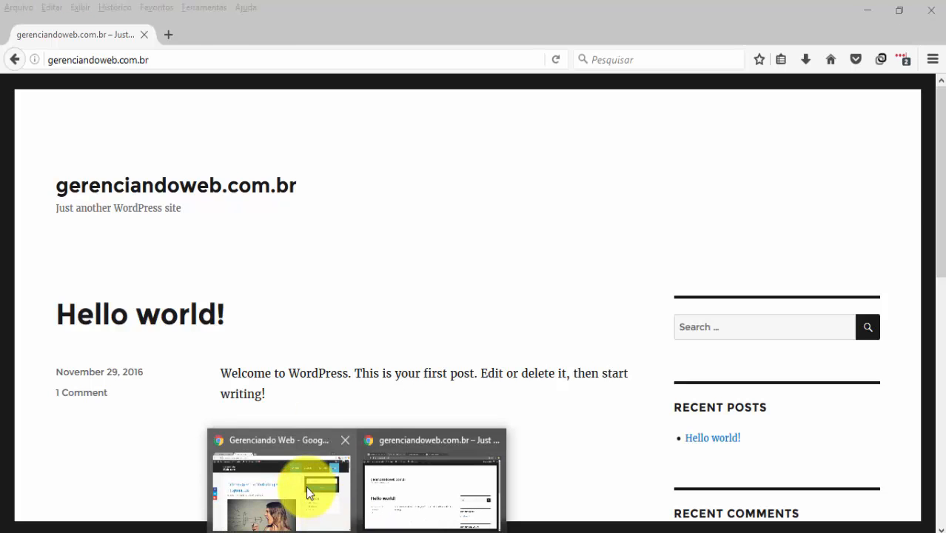
click(283, 480)
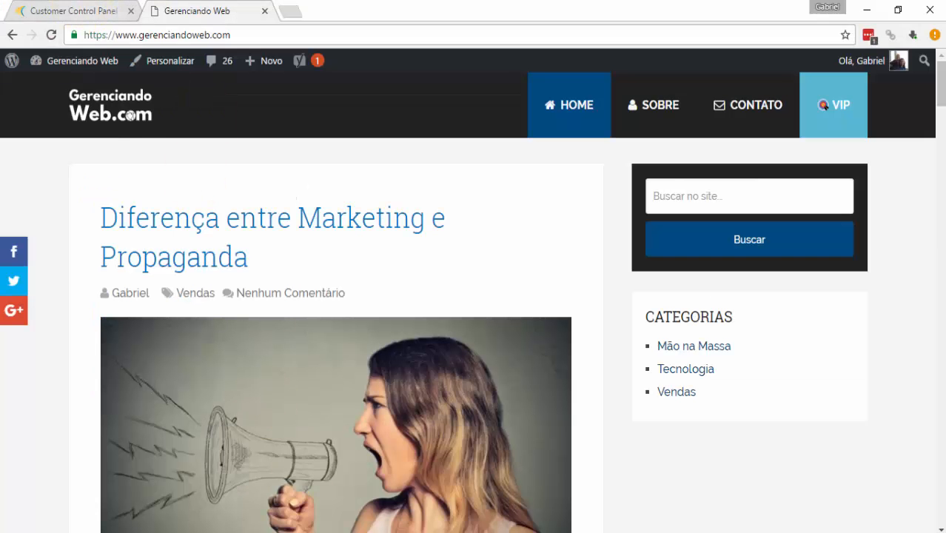
mouse_move(355, 531)
click(430, 492)
click(111, 10)
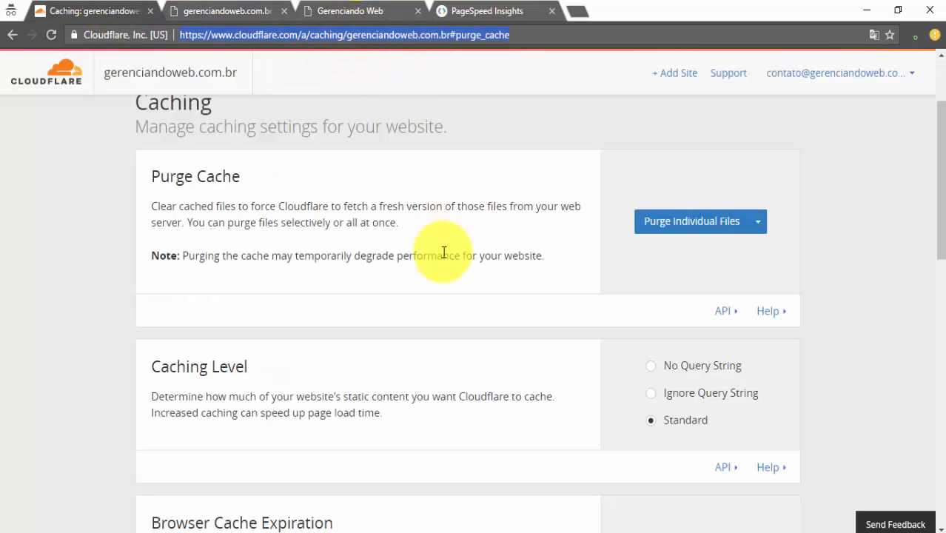
scroll(444, 250, up, 2)
click(466, 10)
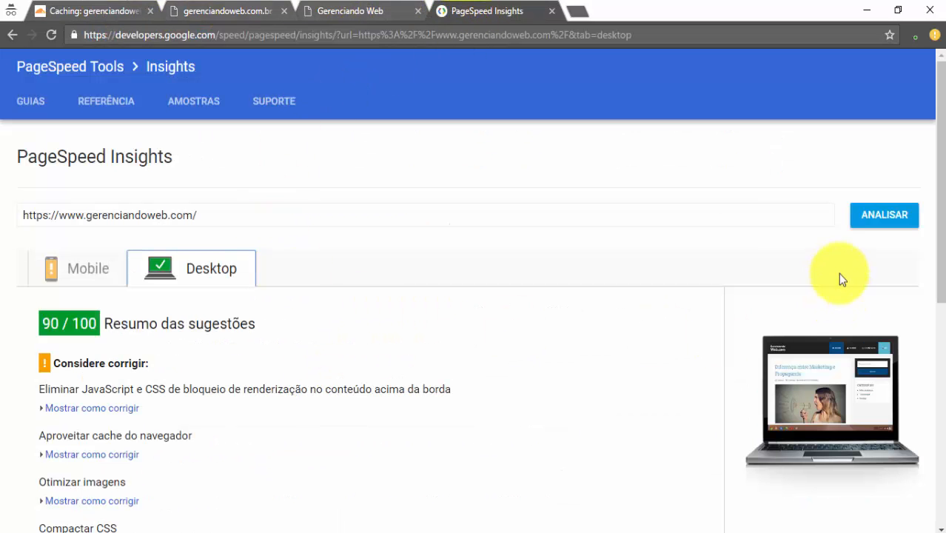
Re-analyse gerenciandoweb.com.br in PageSpeed Insights and view its 90/100 desktop score
drag(248, 210, 3, 209)
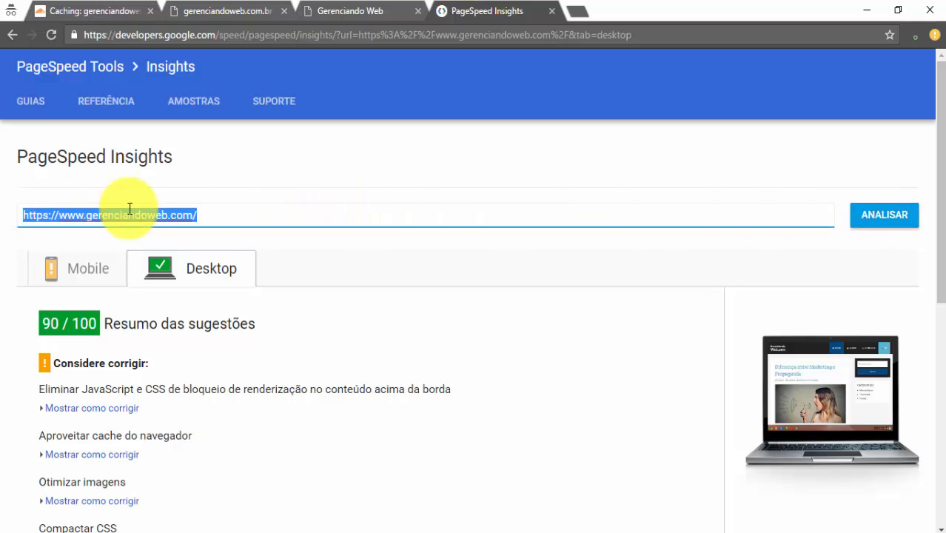
click(116, 213)
drag(85, 215, 4, 230)
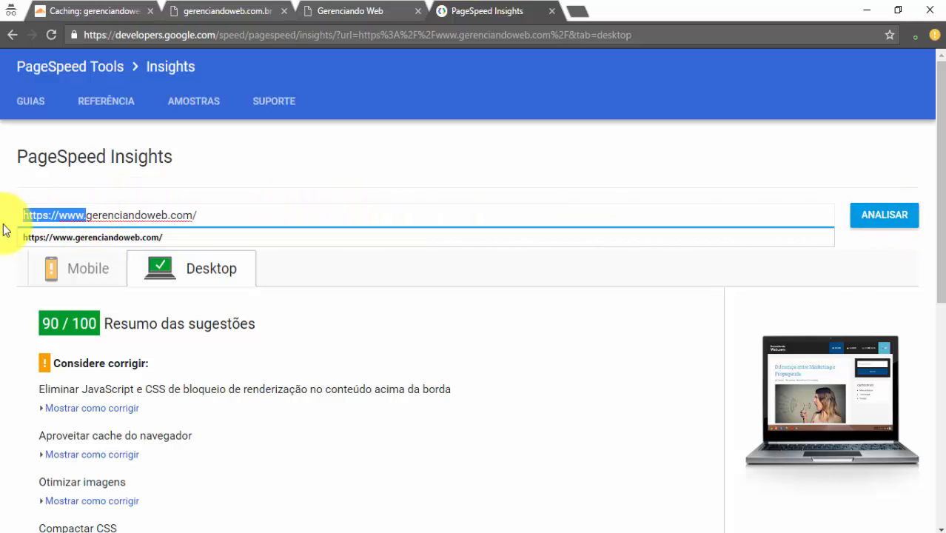
key(BackSpace)
click(183, 215)
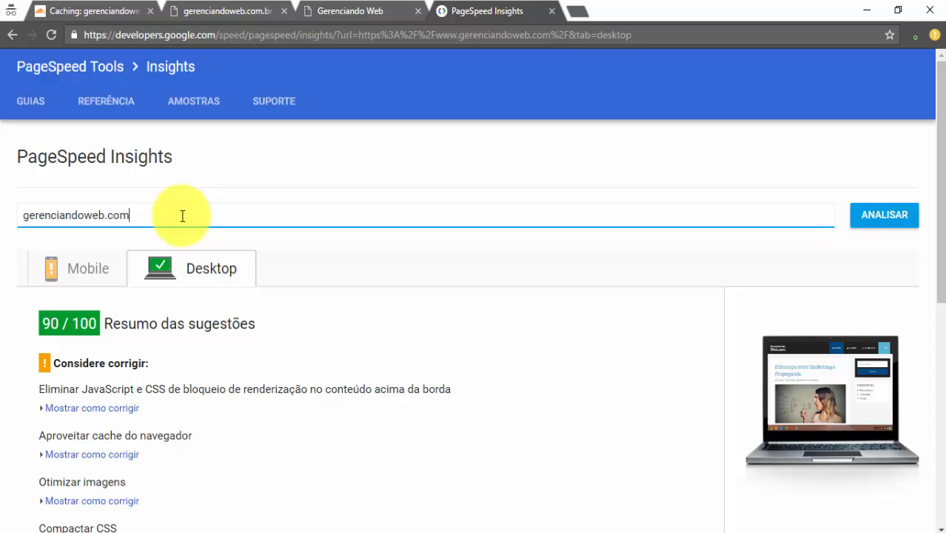
text(.br)
key(Return)
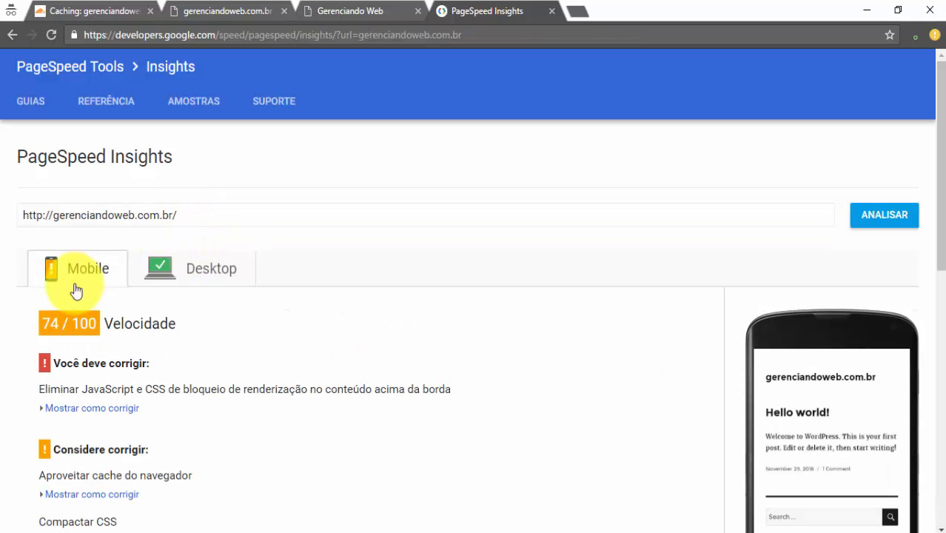
click(222, 270)
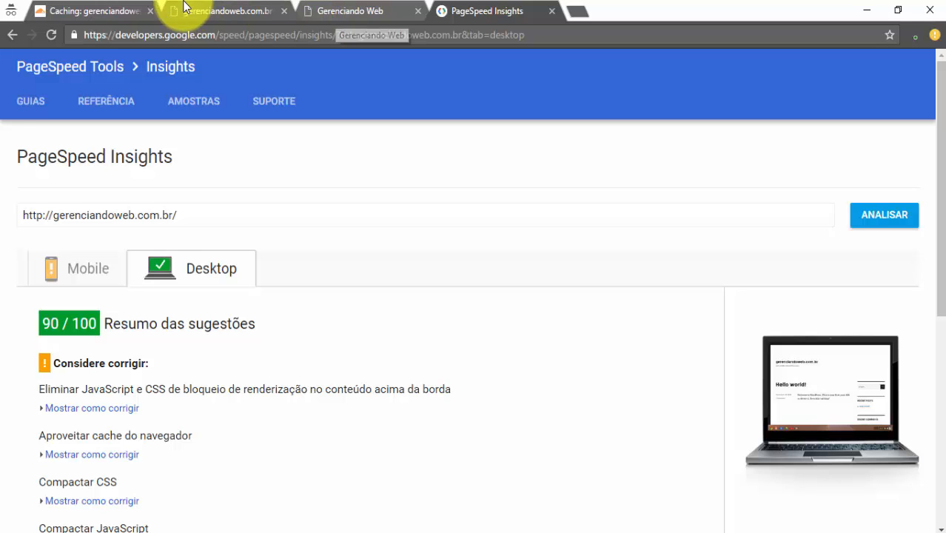
click(204, 11)
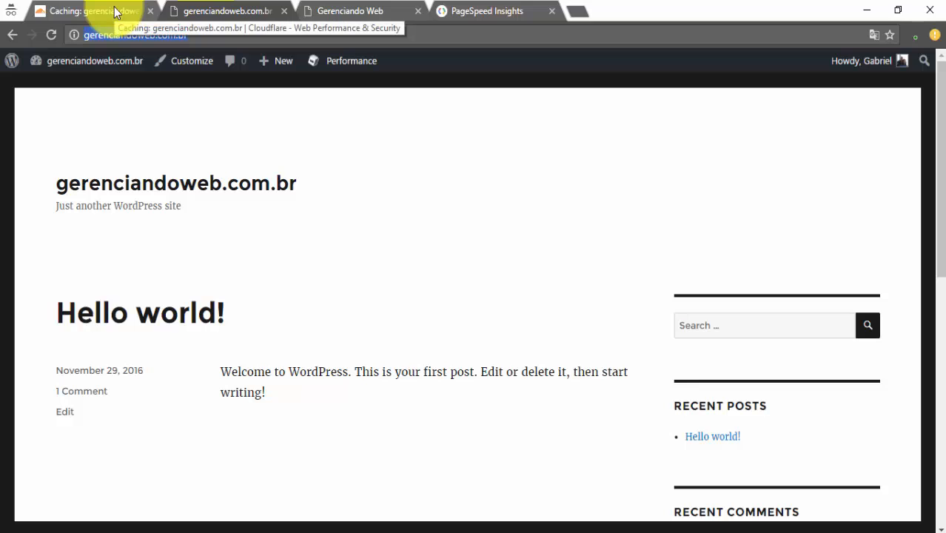
Browse the Uncategorized archive from the Categories widget, then go back to the Dashboard
click(222, 36)
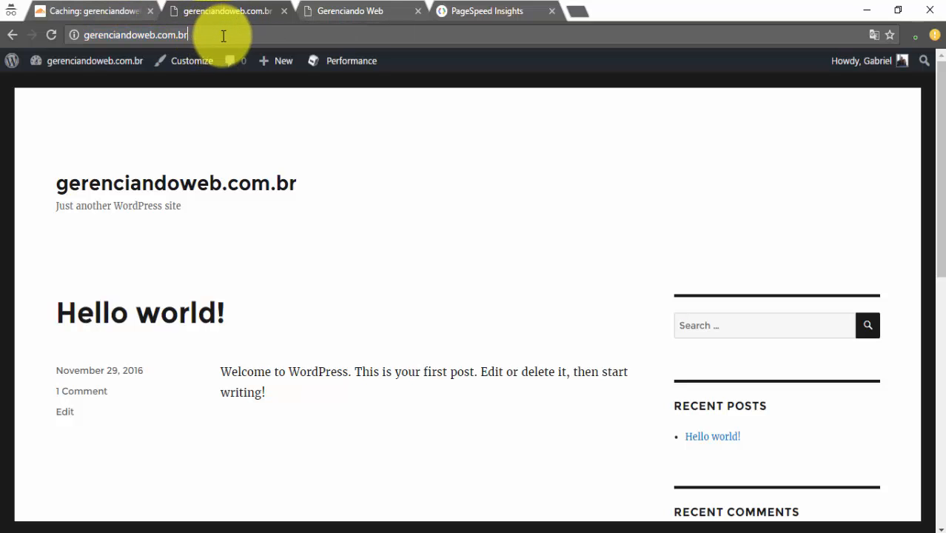
scroll(222, 222, down, 8)
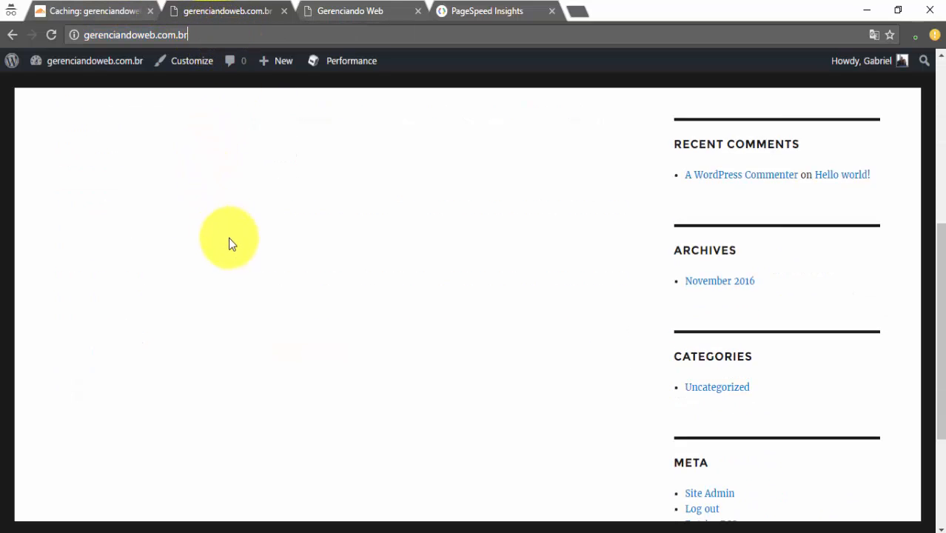
click(702, 198)
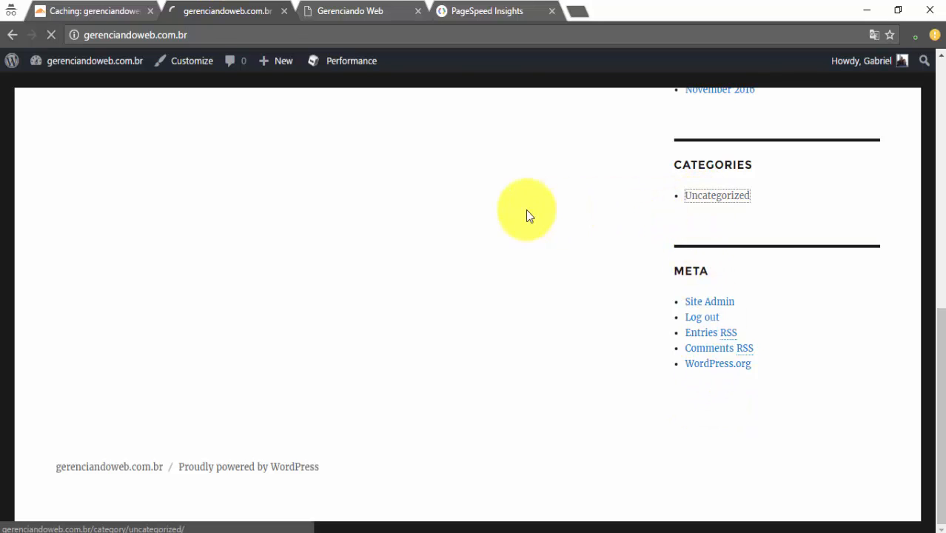
scroll(387, 250, down, 5)
scroll(444, 267, down, 3)
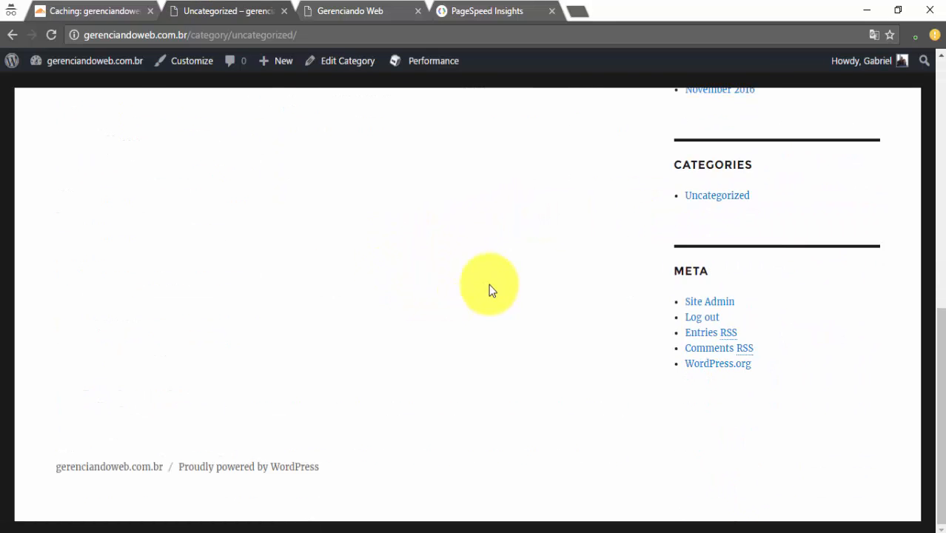
scroll(518, 287, up, 10)
mouse_move(94, 67)
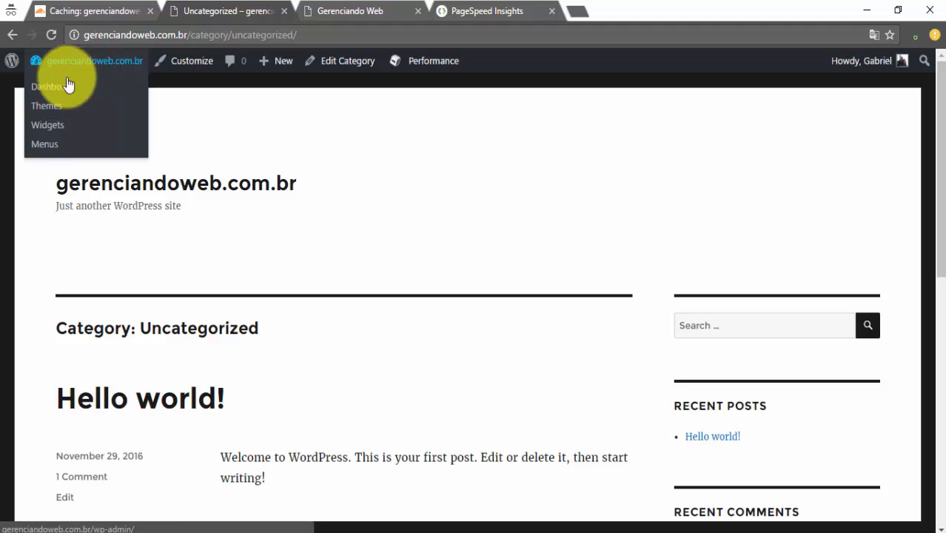
click(124, 89)
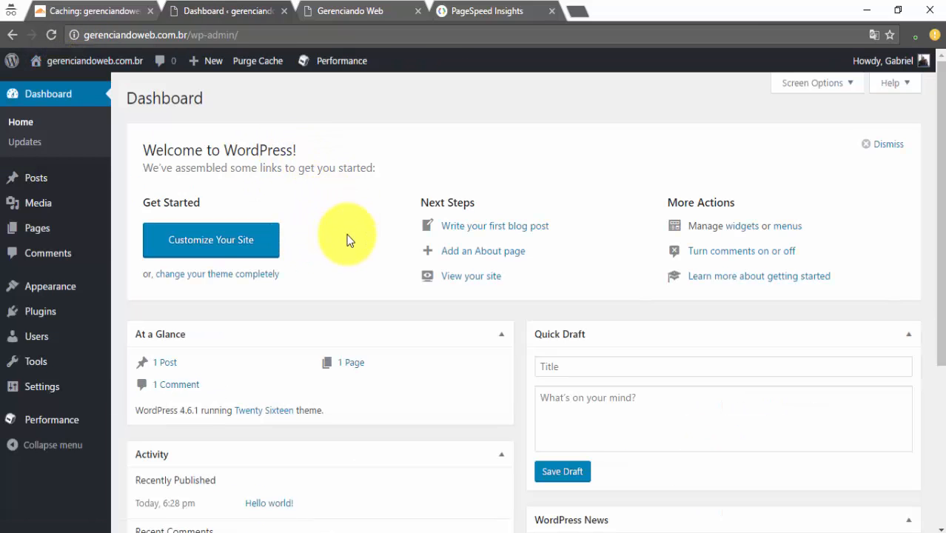
Look over All Pages, the Sample Page editor and the Comments screen
mouse_move(34, 232)
click(148, 237)
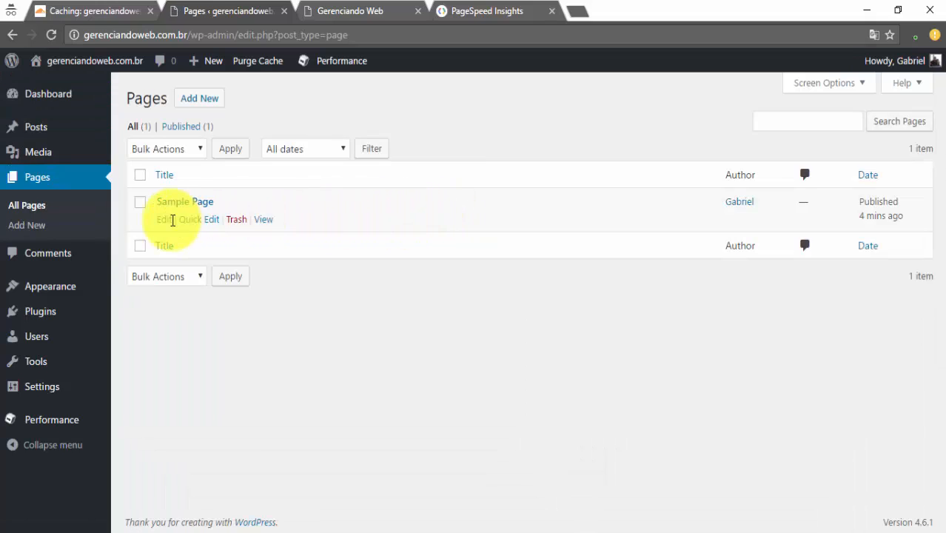
click(169, 203)
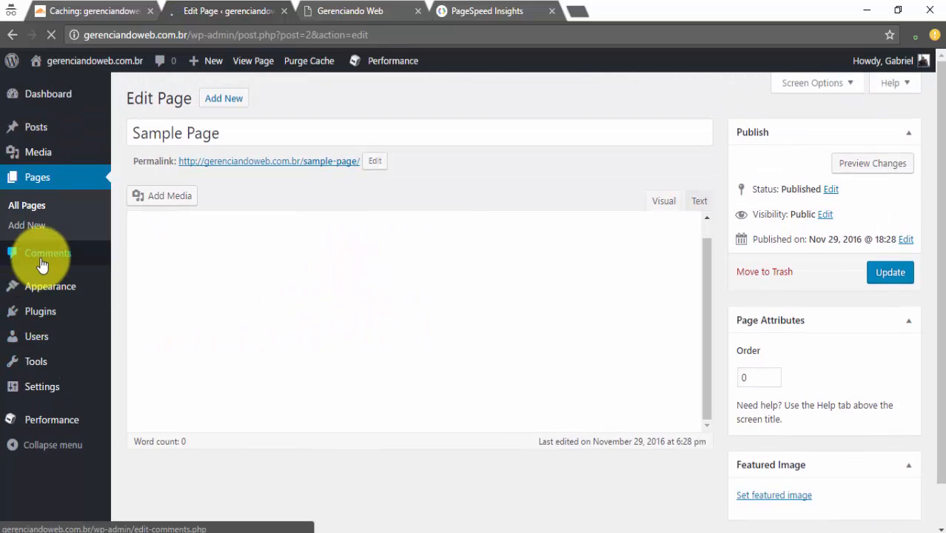
click(42, 254)
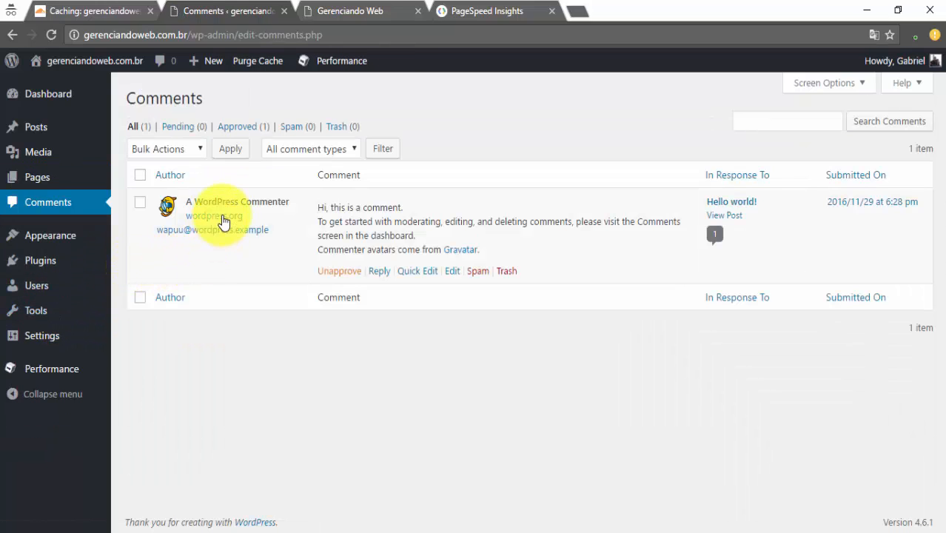
Check the Media Library, then view installed themes with Twenty Sixteen active
mouse_move(33, 115)
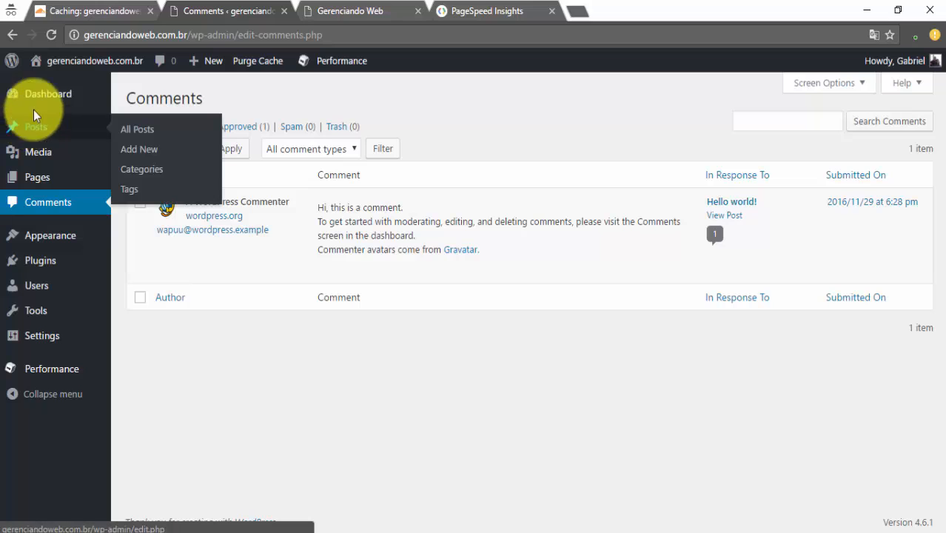
click(43, 161)
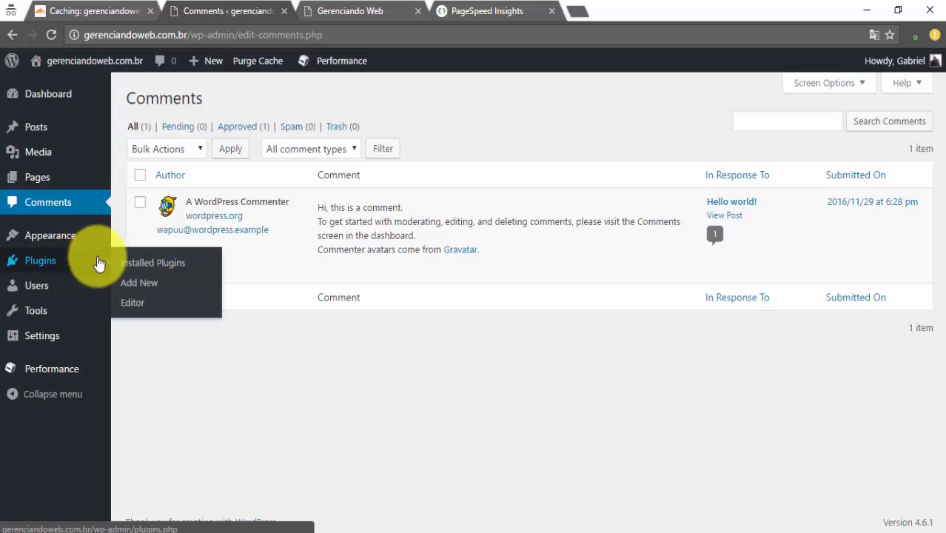
click(43, 239)
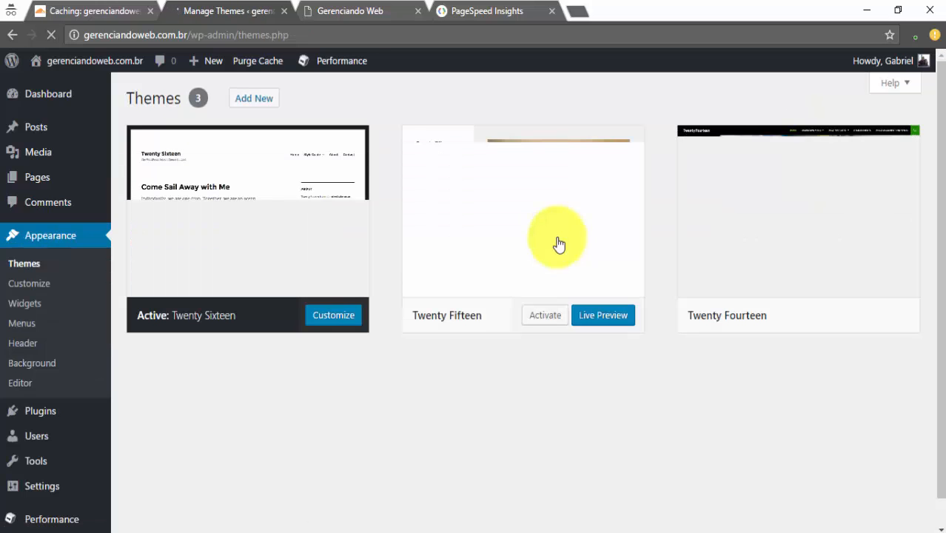
Add a new theme by searching the theme directory for 'generate press'
scroll(344, 307, down, 3)
scroll(344, 306, up, 3)
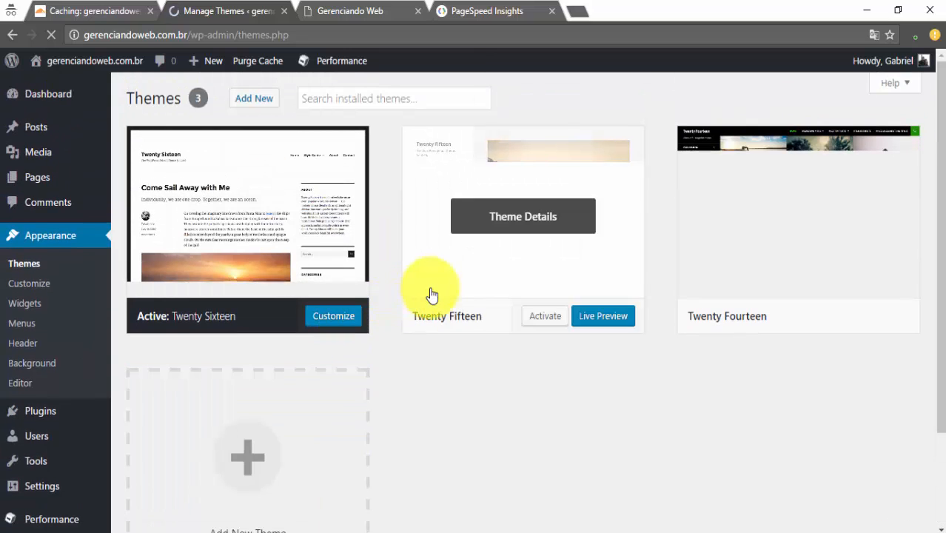
scroll(511, 305, down, 2)
click(302, 345)
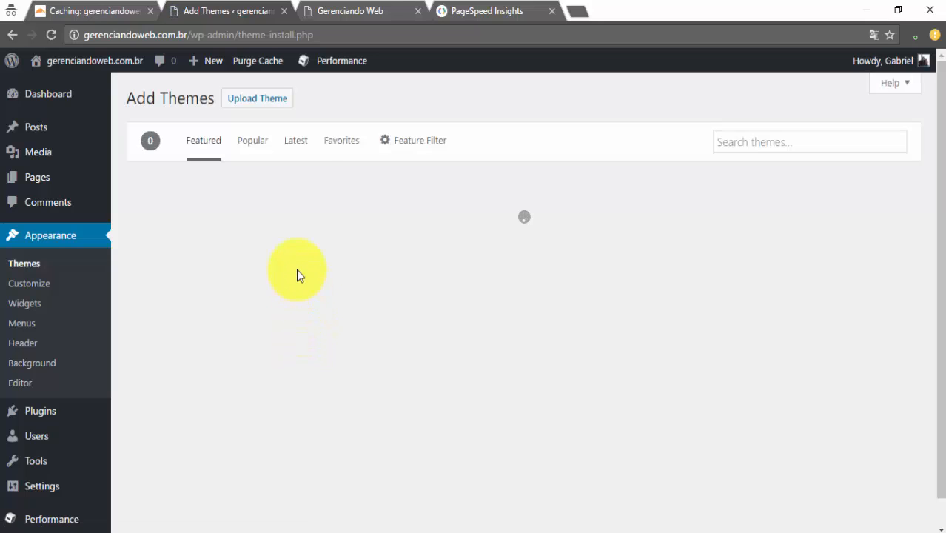
scroll(355, 274, down, 5)
scroll(491, 253, up, 3)
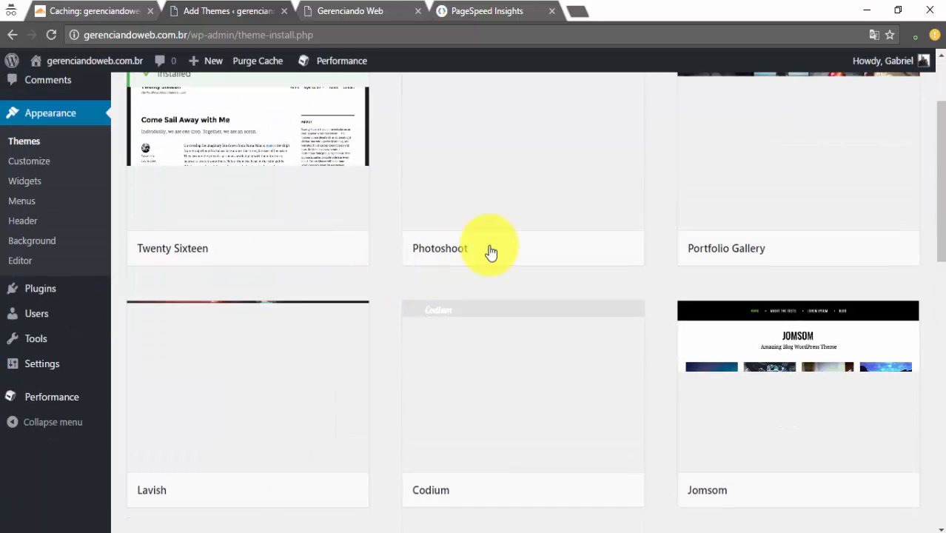
scroll(417, 165, up, 2)
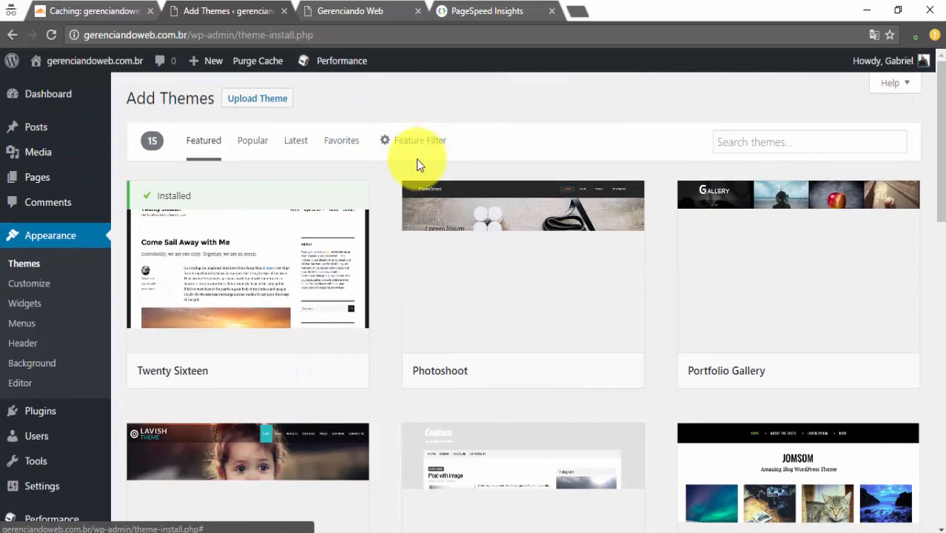
click(750, 139)
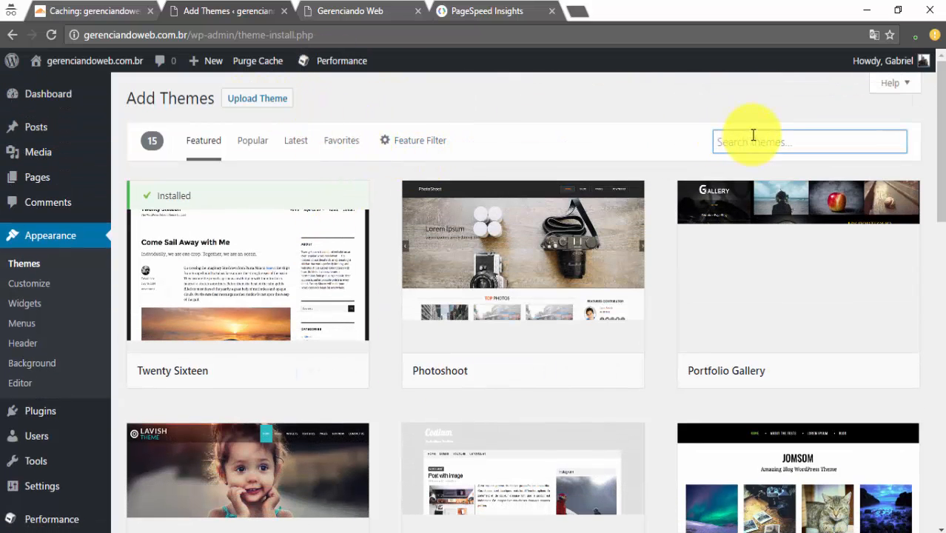
text(generate press)
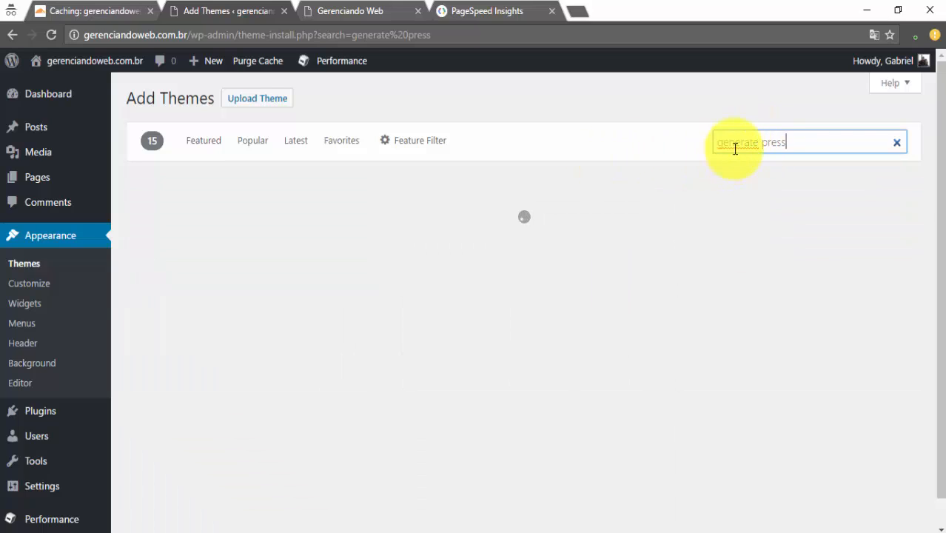
Install the GeneratePress theme and activate it
mouse_move(184, 302)
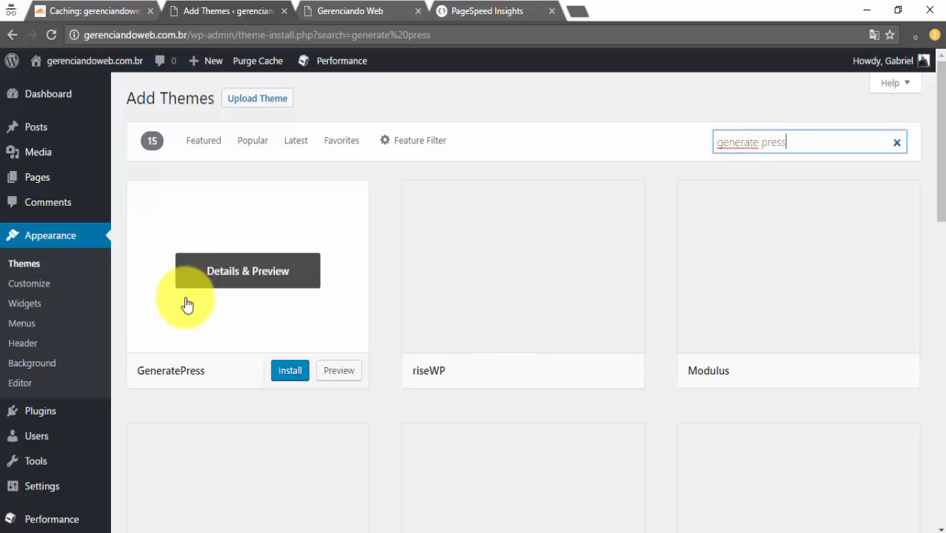
click(289, 371)
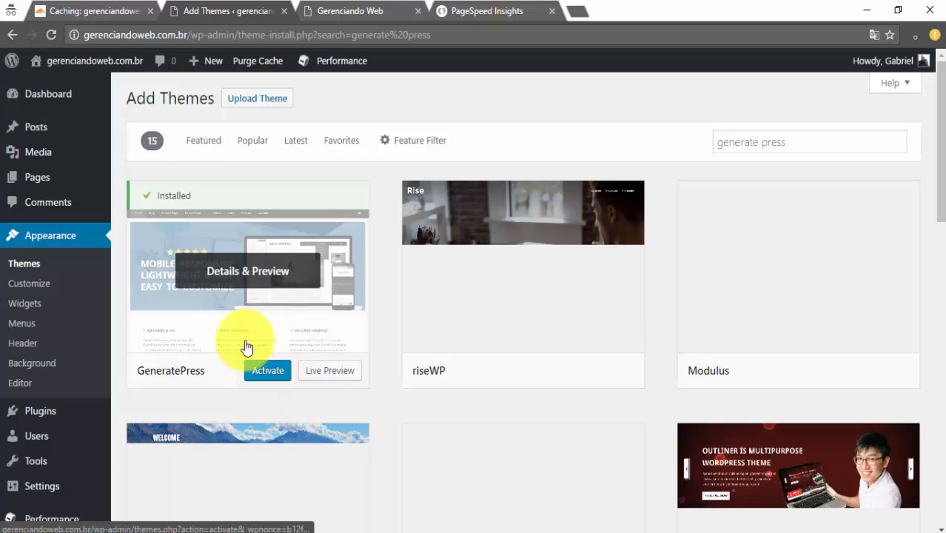
click(268, 371)
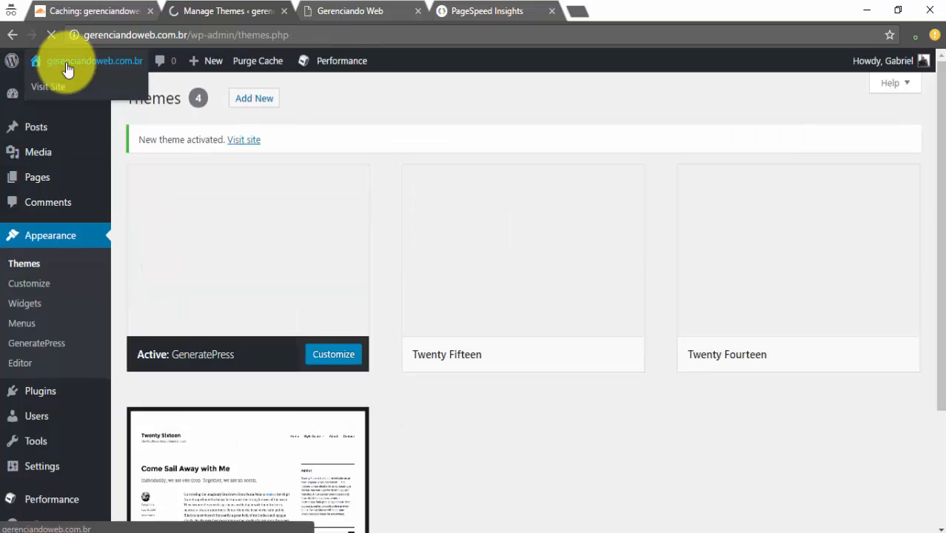
Visit the live site and browse the Sample Page in its GeneratePress design
mouse_move(79, 70)
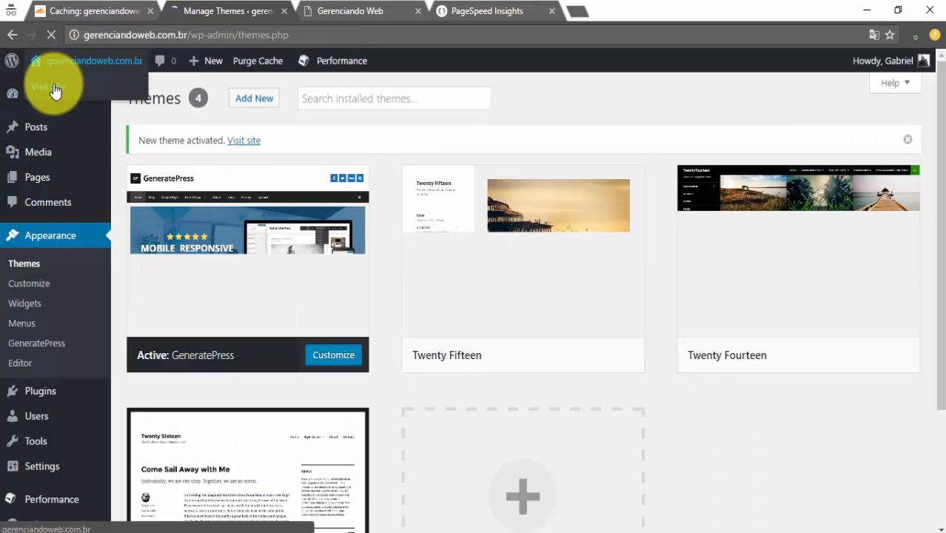
click(53, 89)
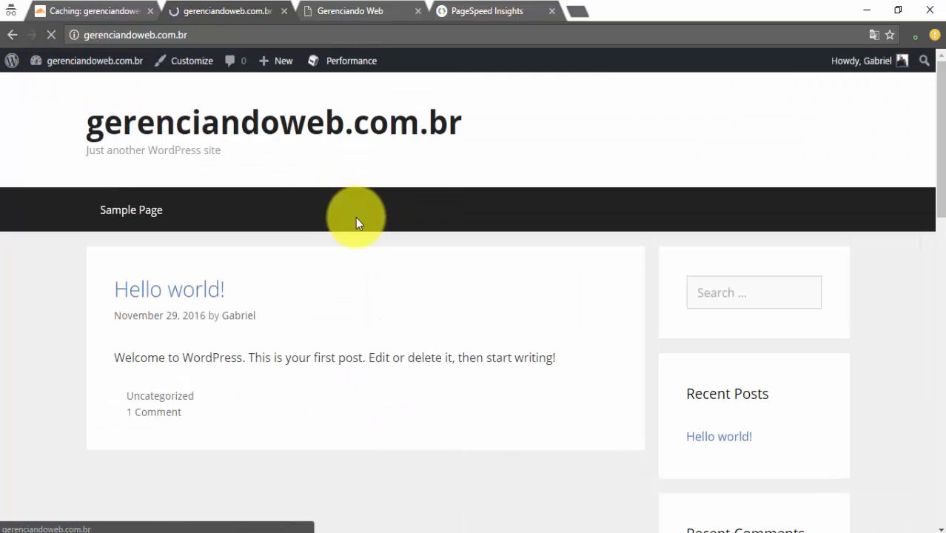
scroll(518, 206, down, 3)
scroll(519, 206, down, 9)
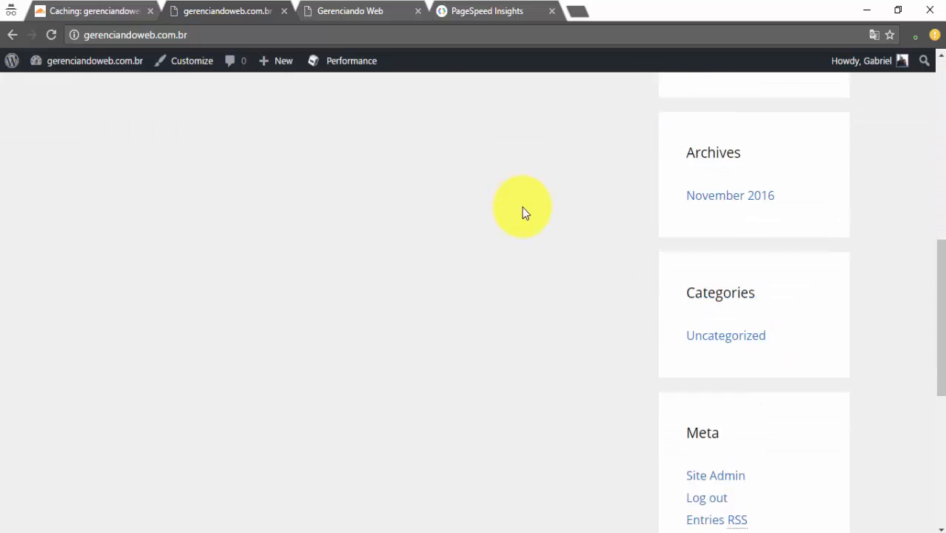
scroll(528, 217, up, 12)
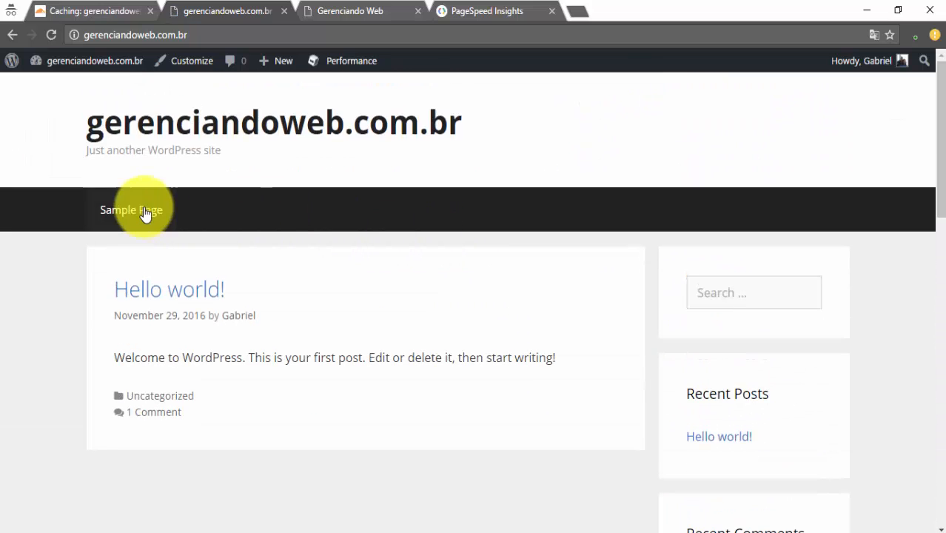
click(145, 210)
scroll(266, 268, down, 6)
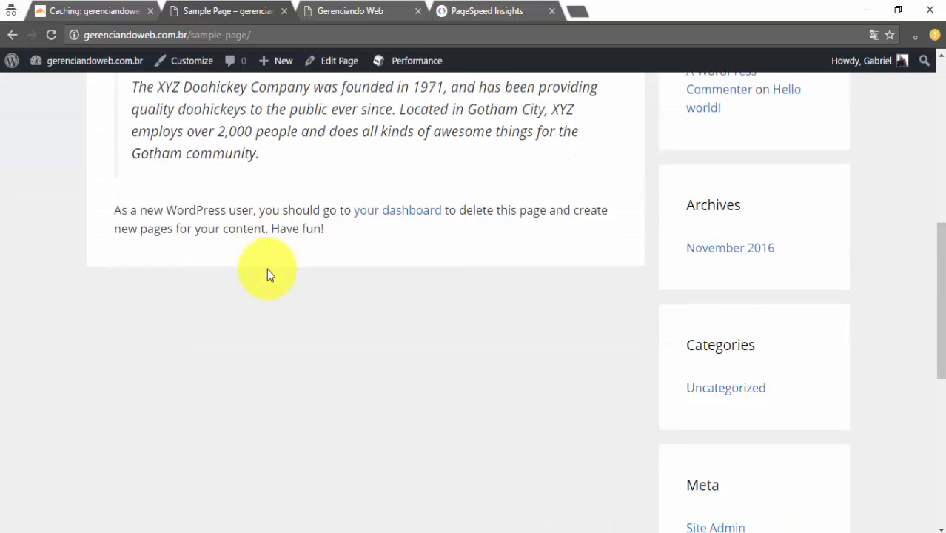
scroll(296, 268, up, 6)
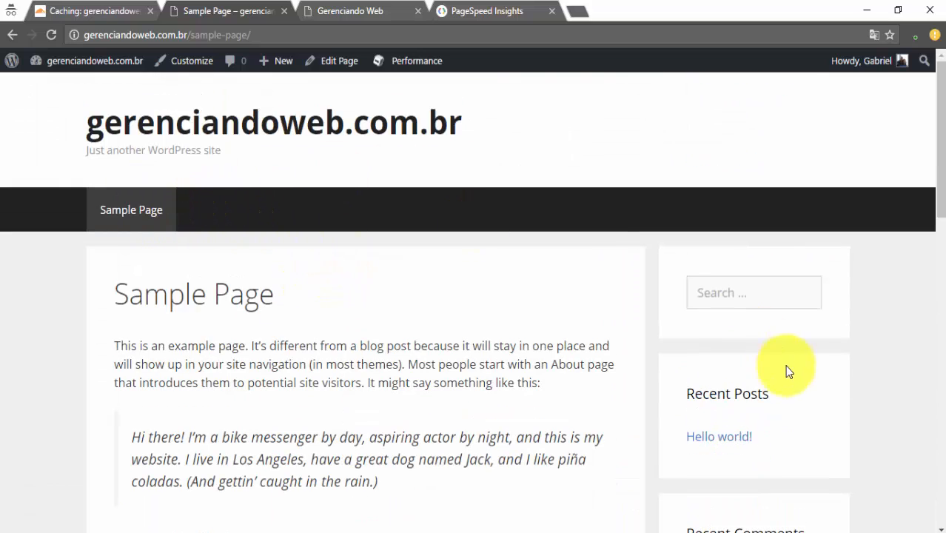
Read the Hello world! post and its comment, then return to the PuTTY terminal
click(720, 437)
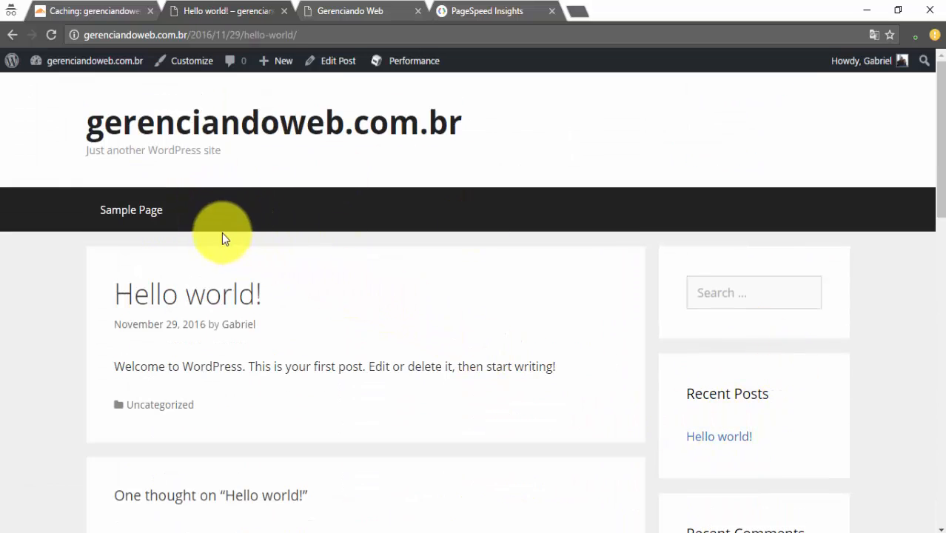
scroll(211, 289, down, 3)
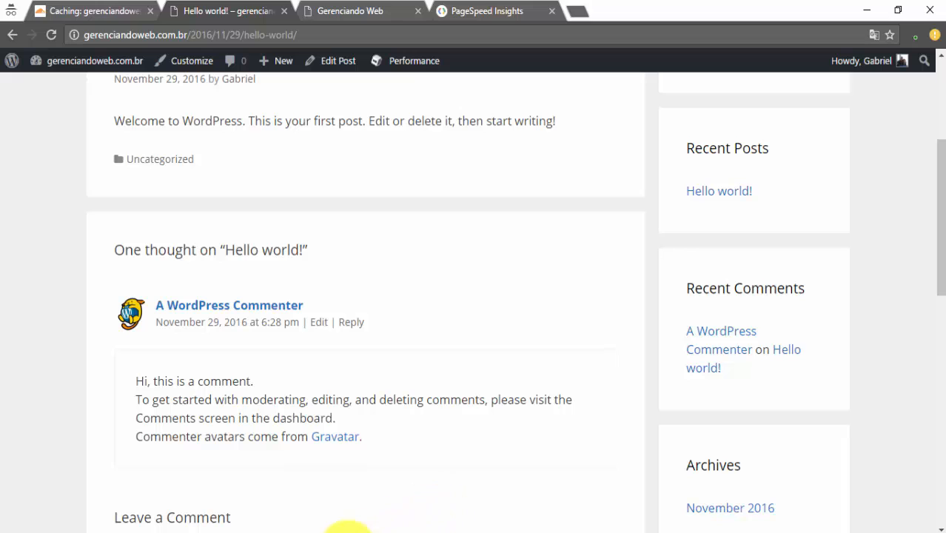
mouse_move(322, 529)
click(340, 504)
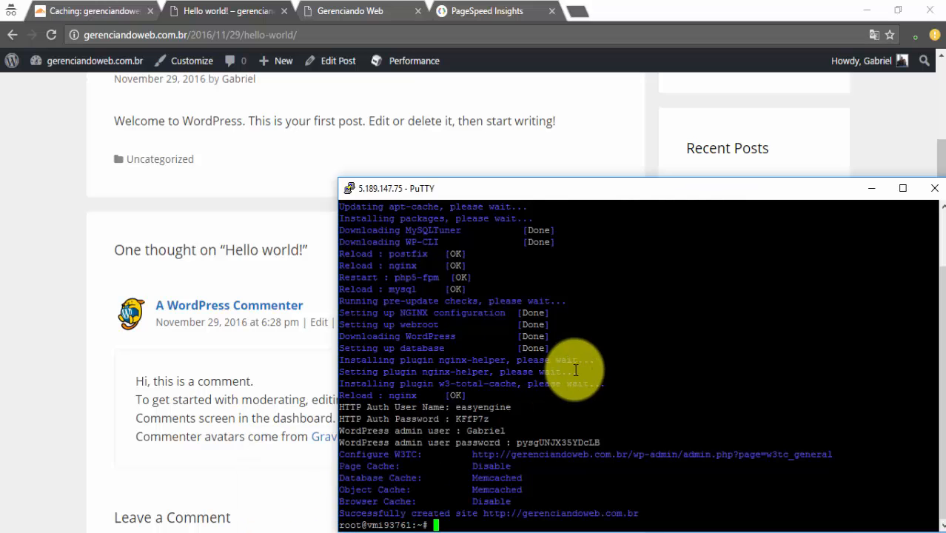
Cancel the pending input with Ctrl+C and run clear to get an empty root prompt
key(ctrl+c)
key(ctrl+c)
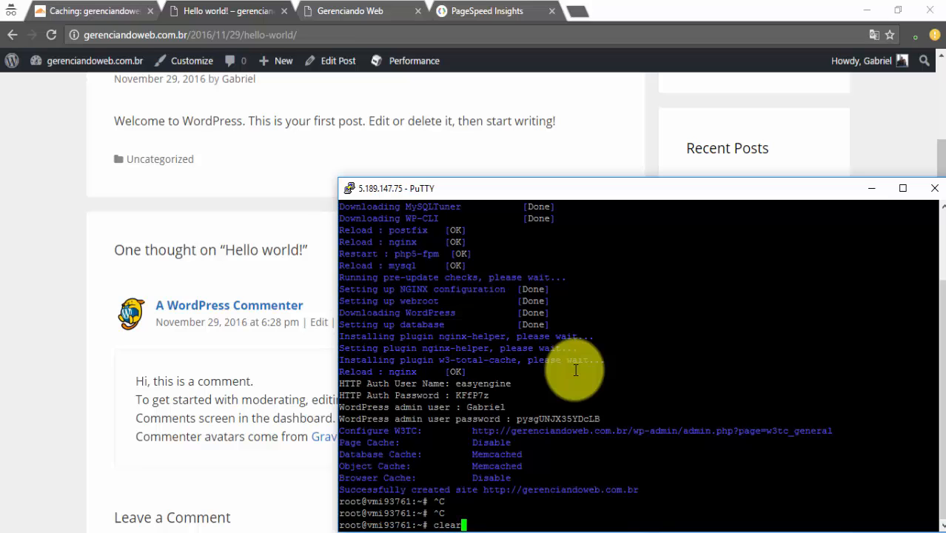
text(clear)
key(Return)
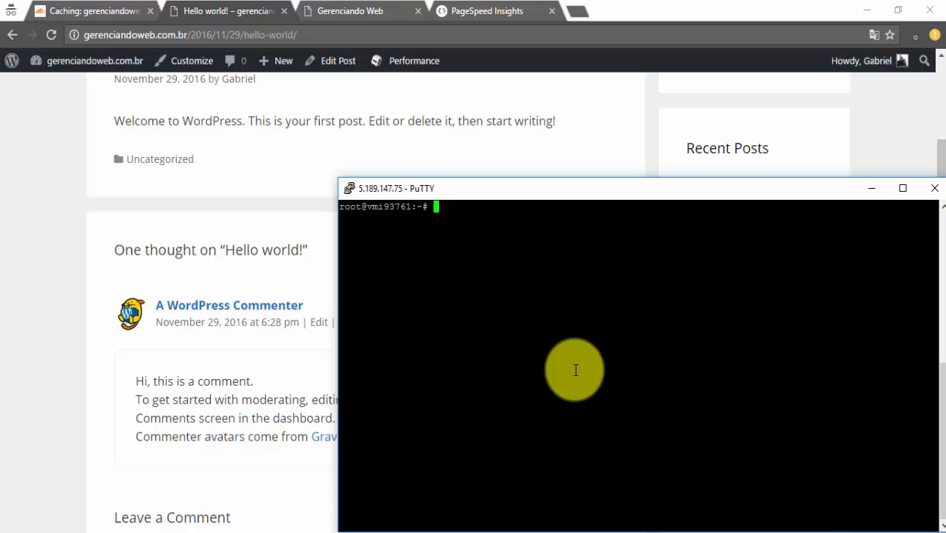